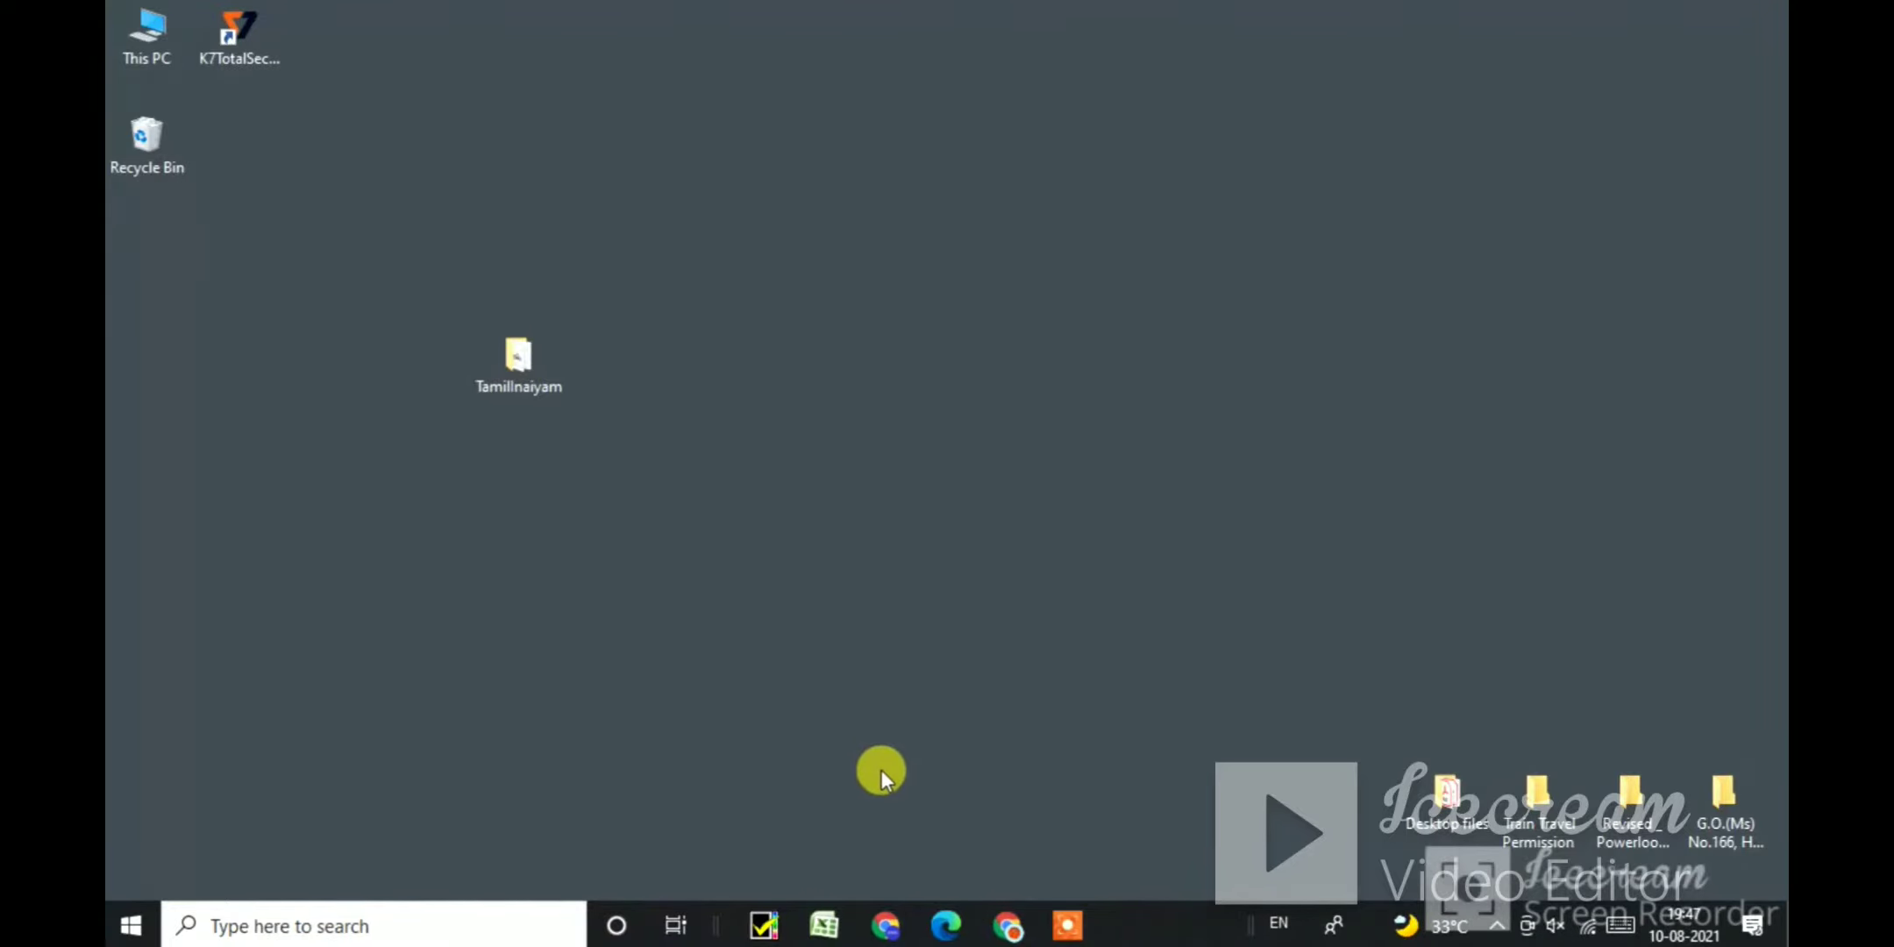
Step: Open the desktop TamilInaiyam folder and its converter, then close both windows
double_click(534, 409)
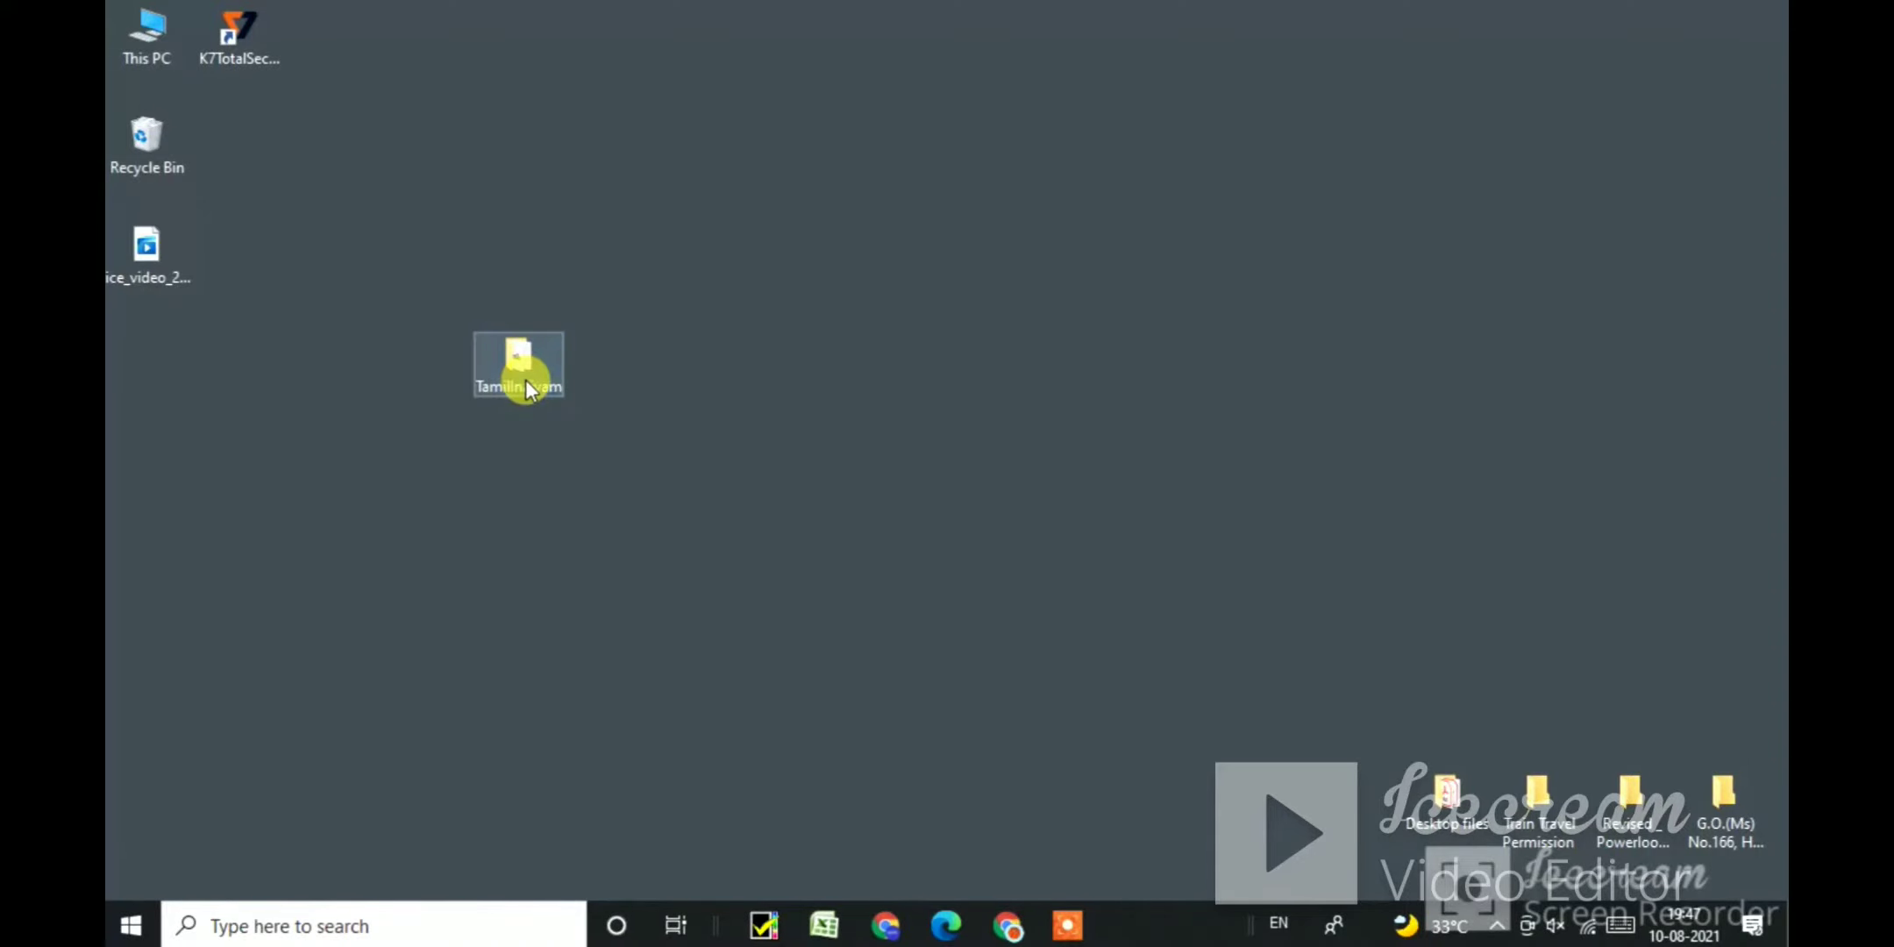
left_click(627, 438)
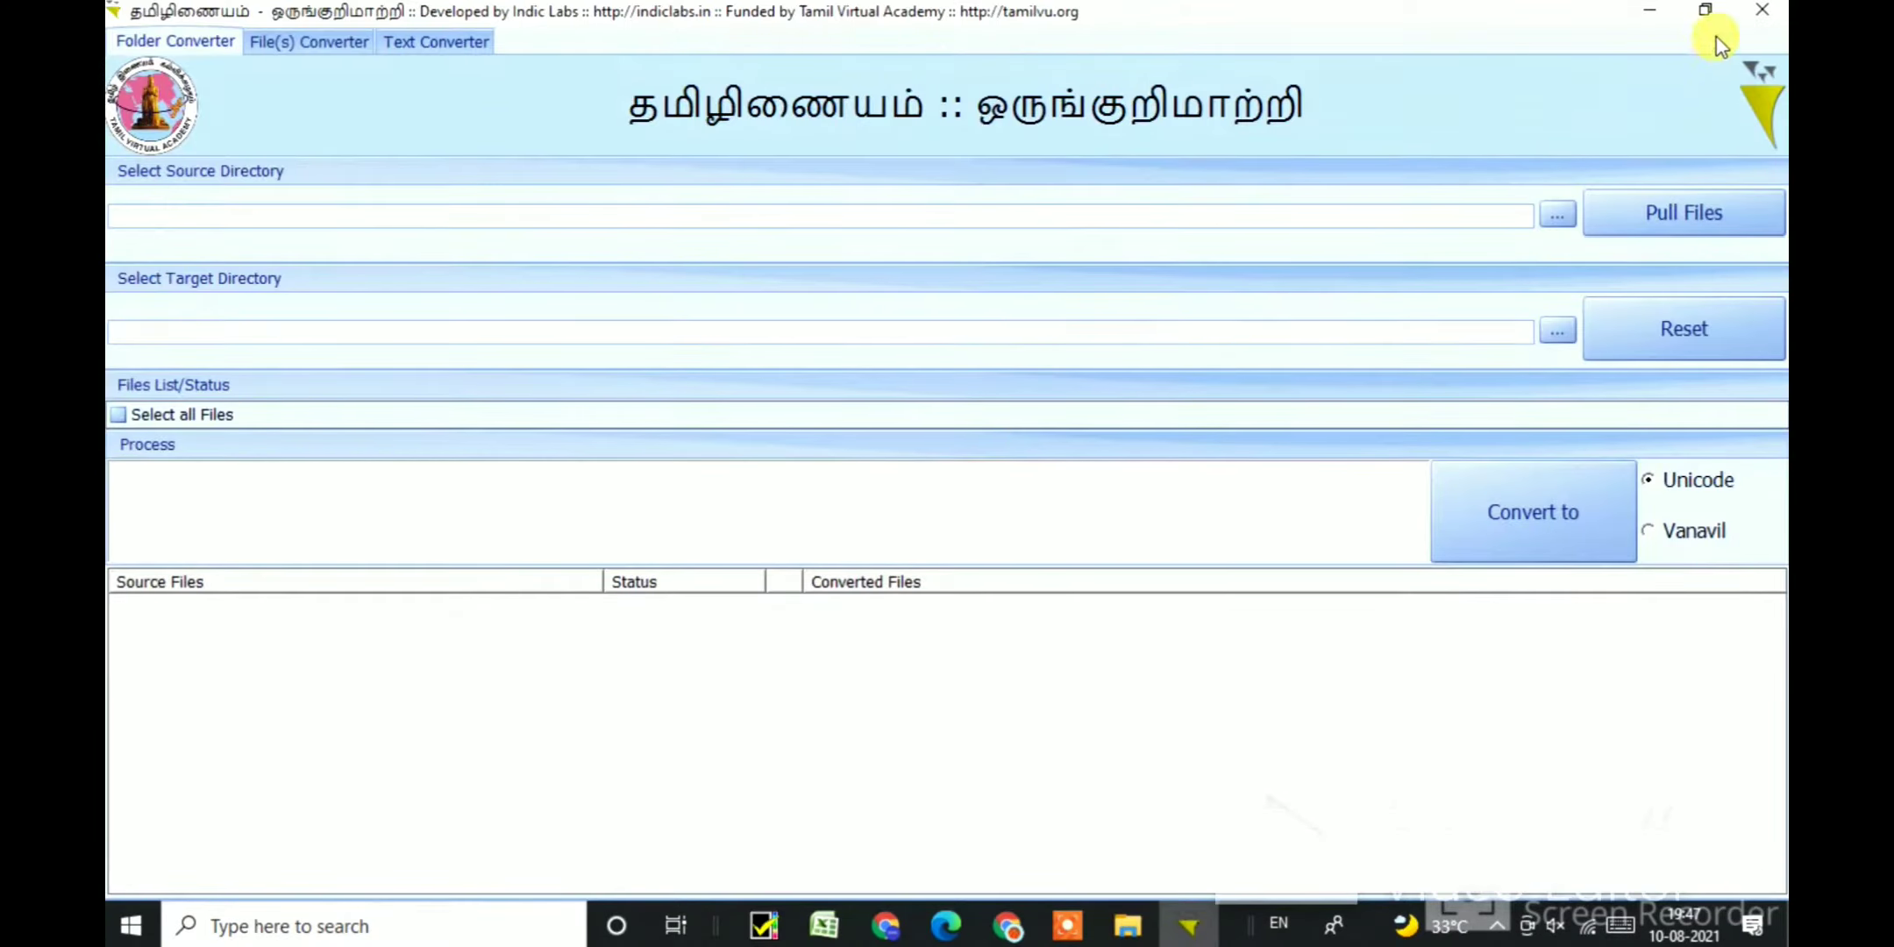
left_click(1758, 10)
left_click(1747, 19)
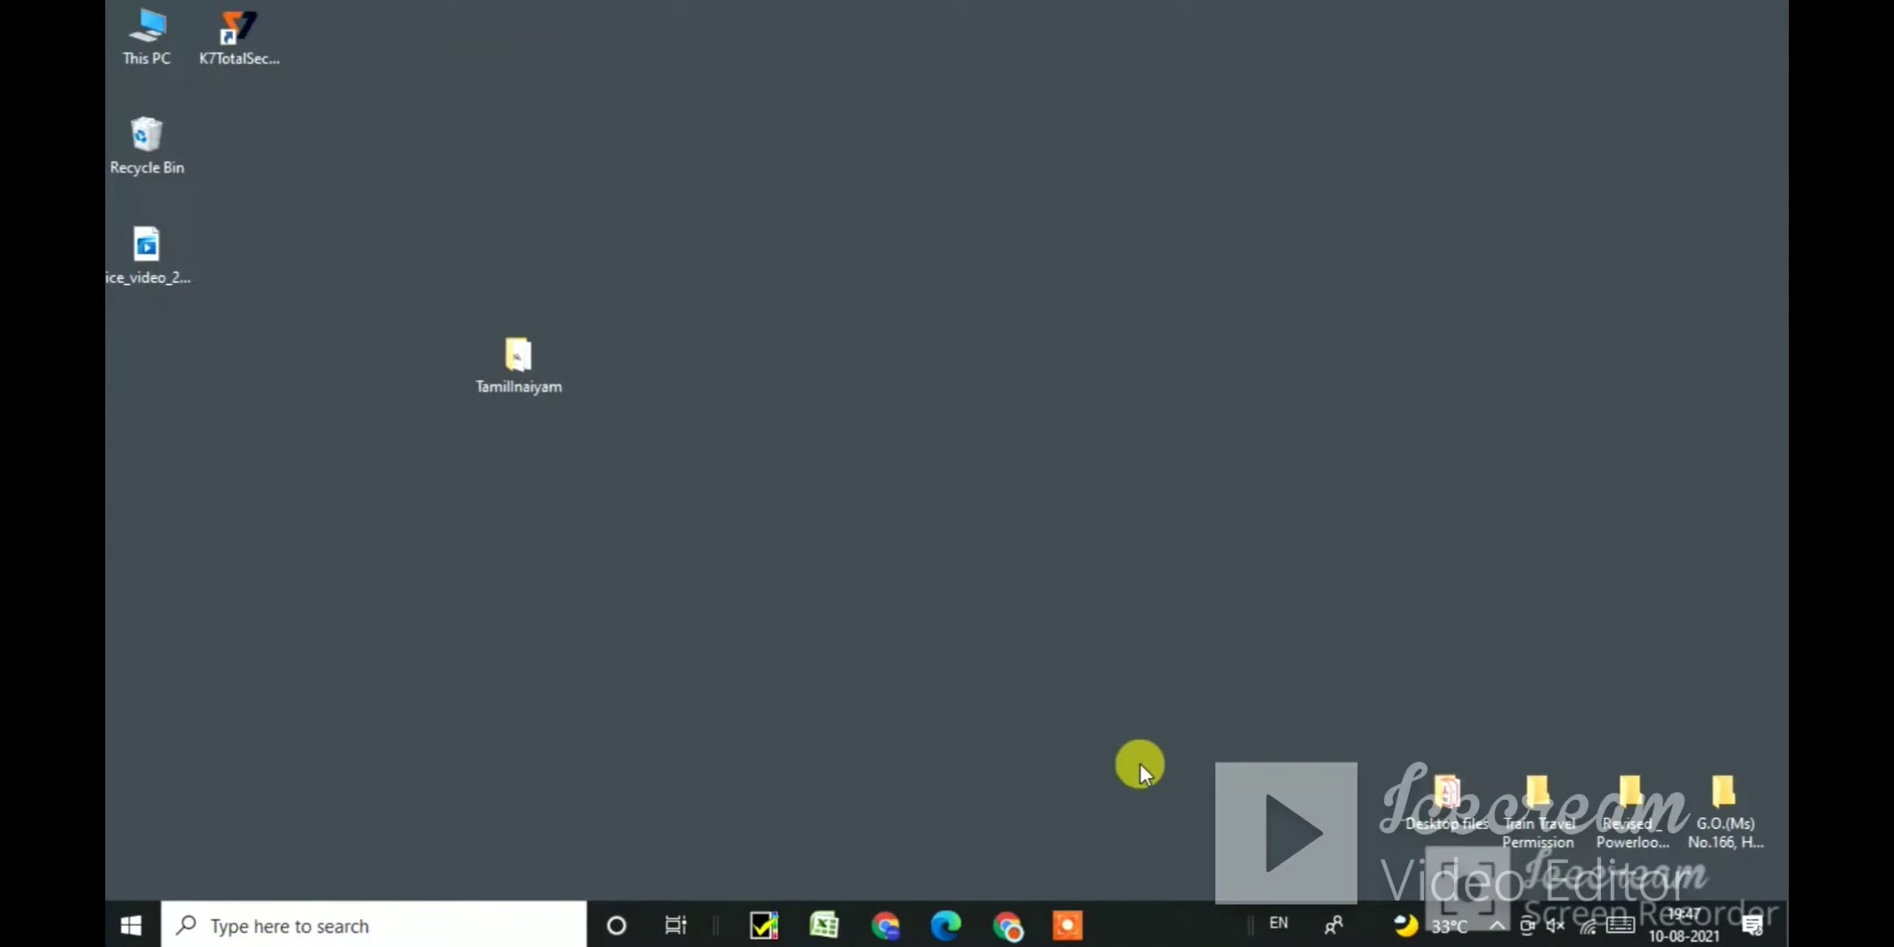
Step: In the browser, search Google for tamilvu and open the Tamil Virtual Academy website
left_click(1008, 928)
left_click(811, 515)
type("ta")
key("Return")
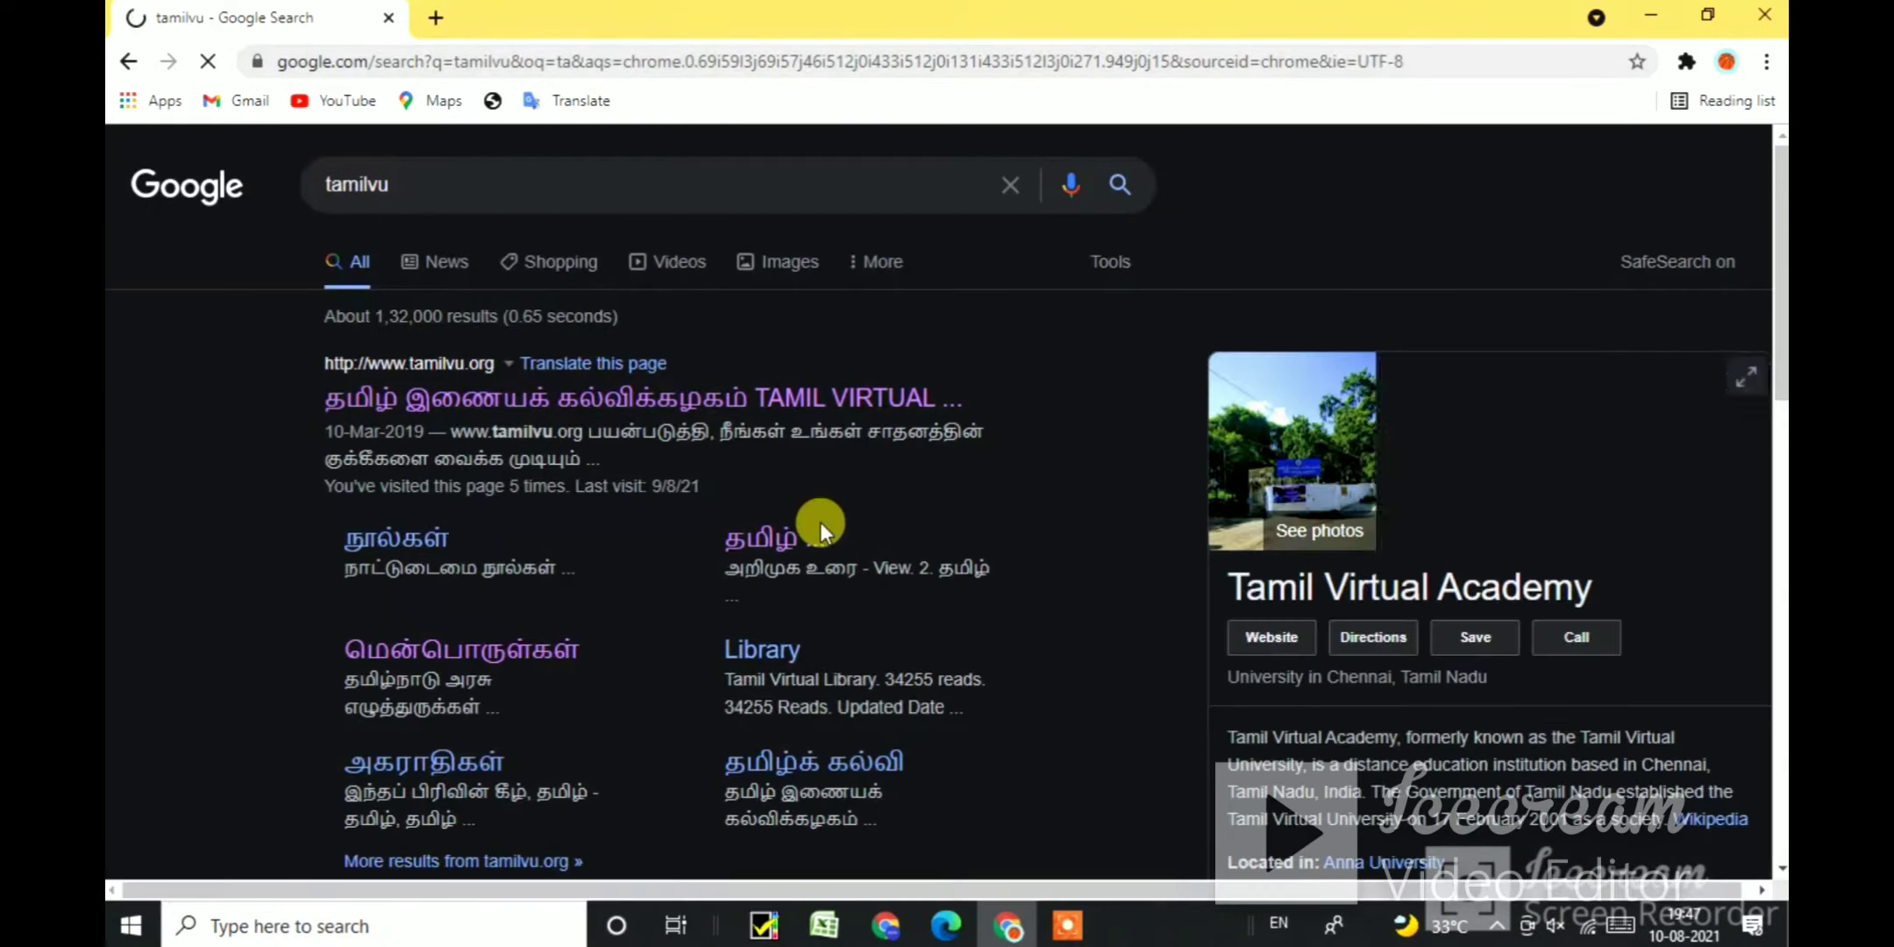
left_click(637, 396)
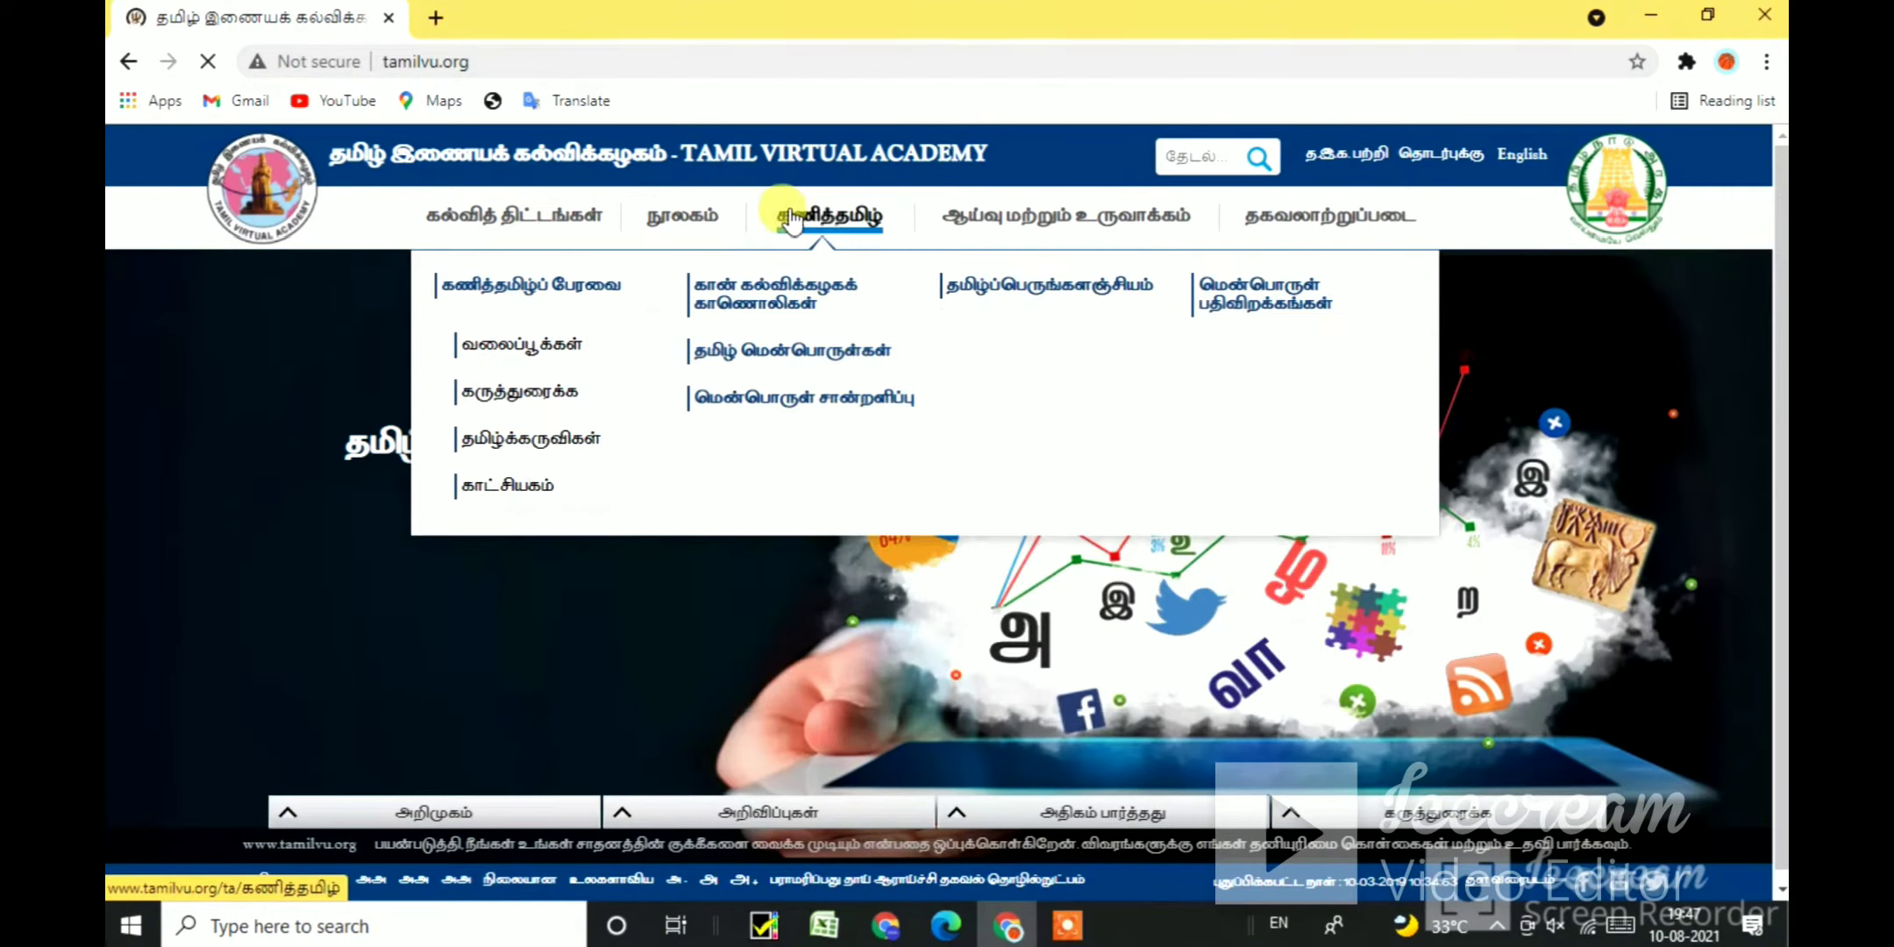
Step: From the Tamil fonts page, download the Vanavil-Unicode converter zip and show it in its folder
left_click(805, 351)
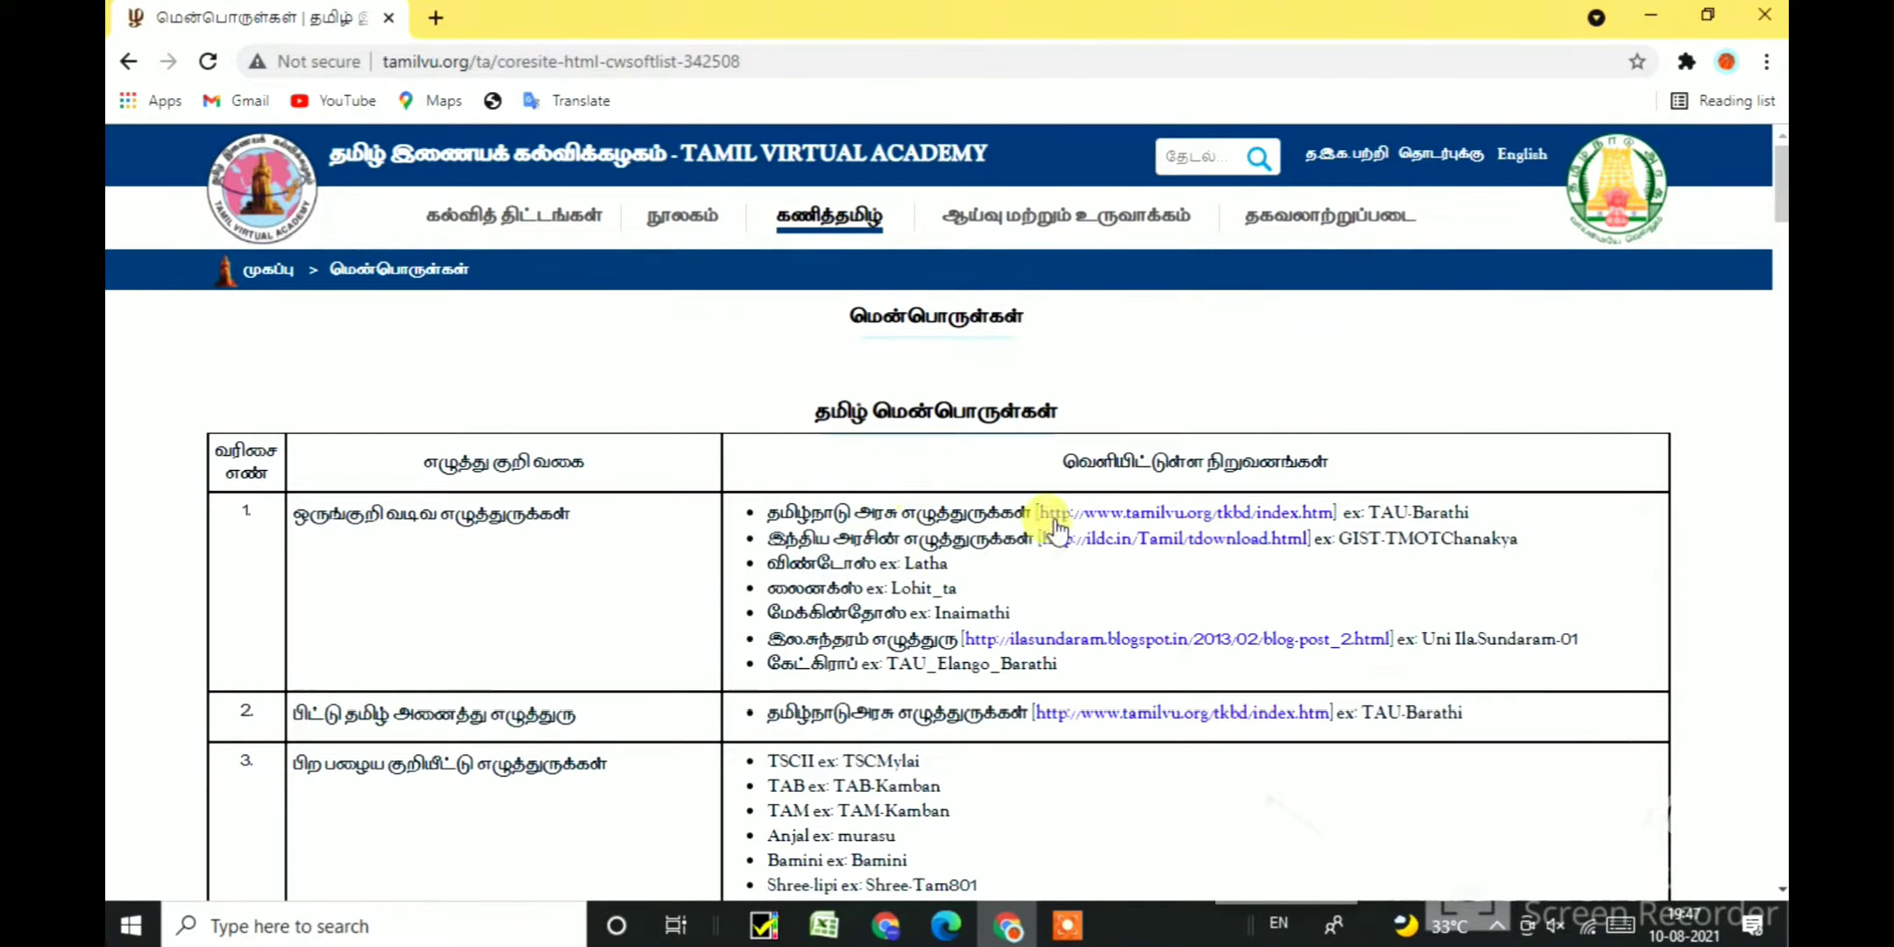
left_click(1192, 513)
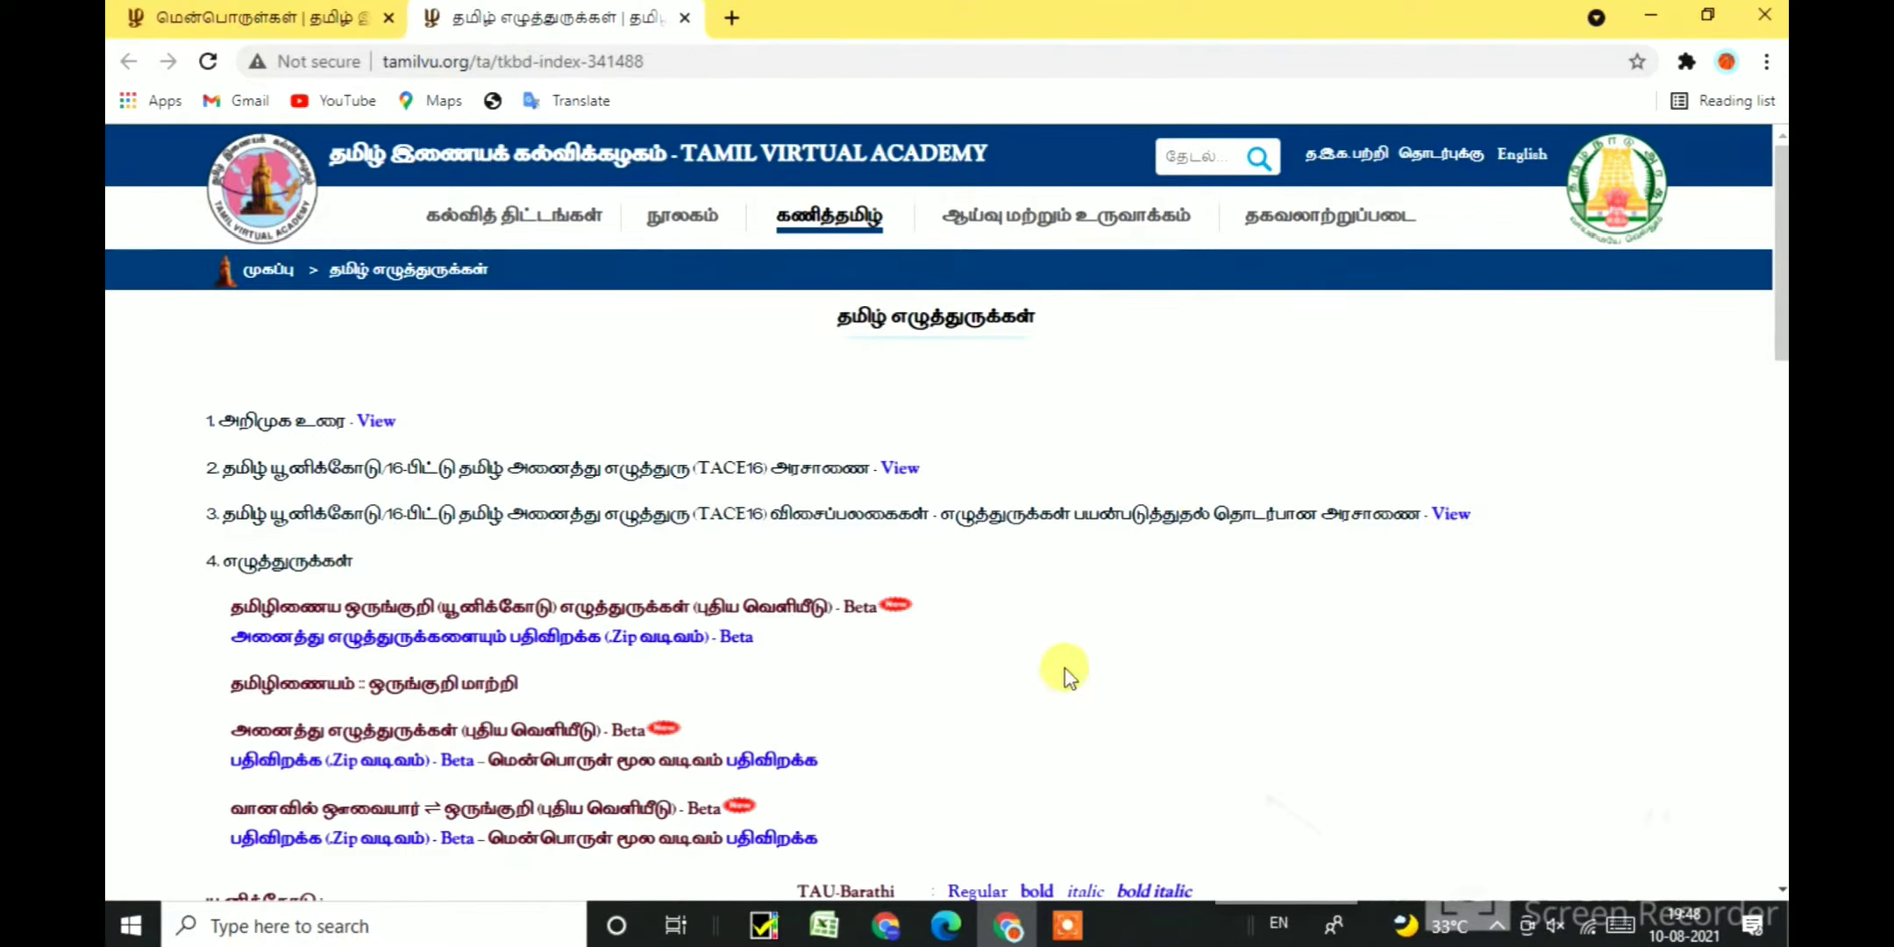
scroll(263, 691, "down", 1)
left_click_drag(263, 692, 658, 715)
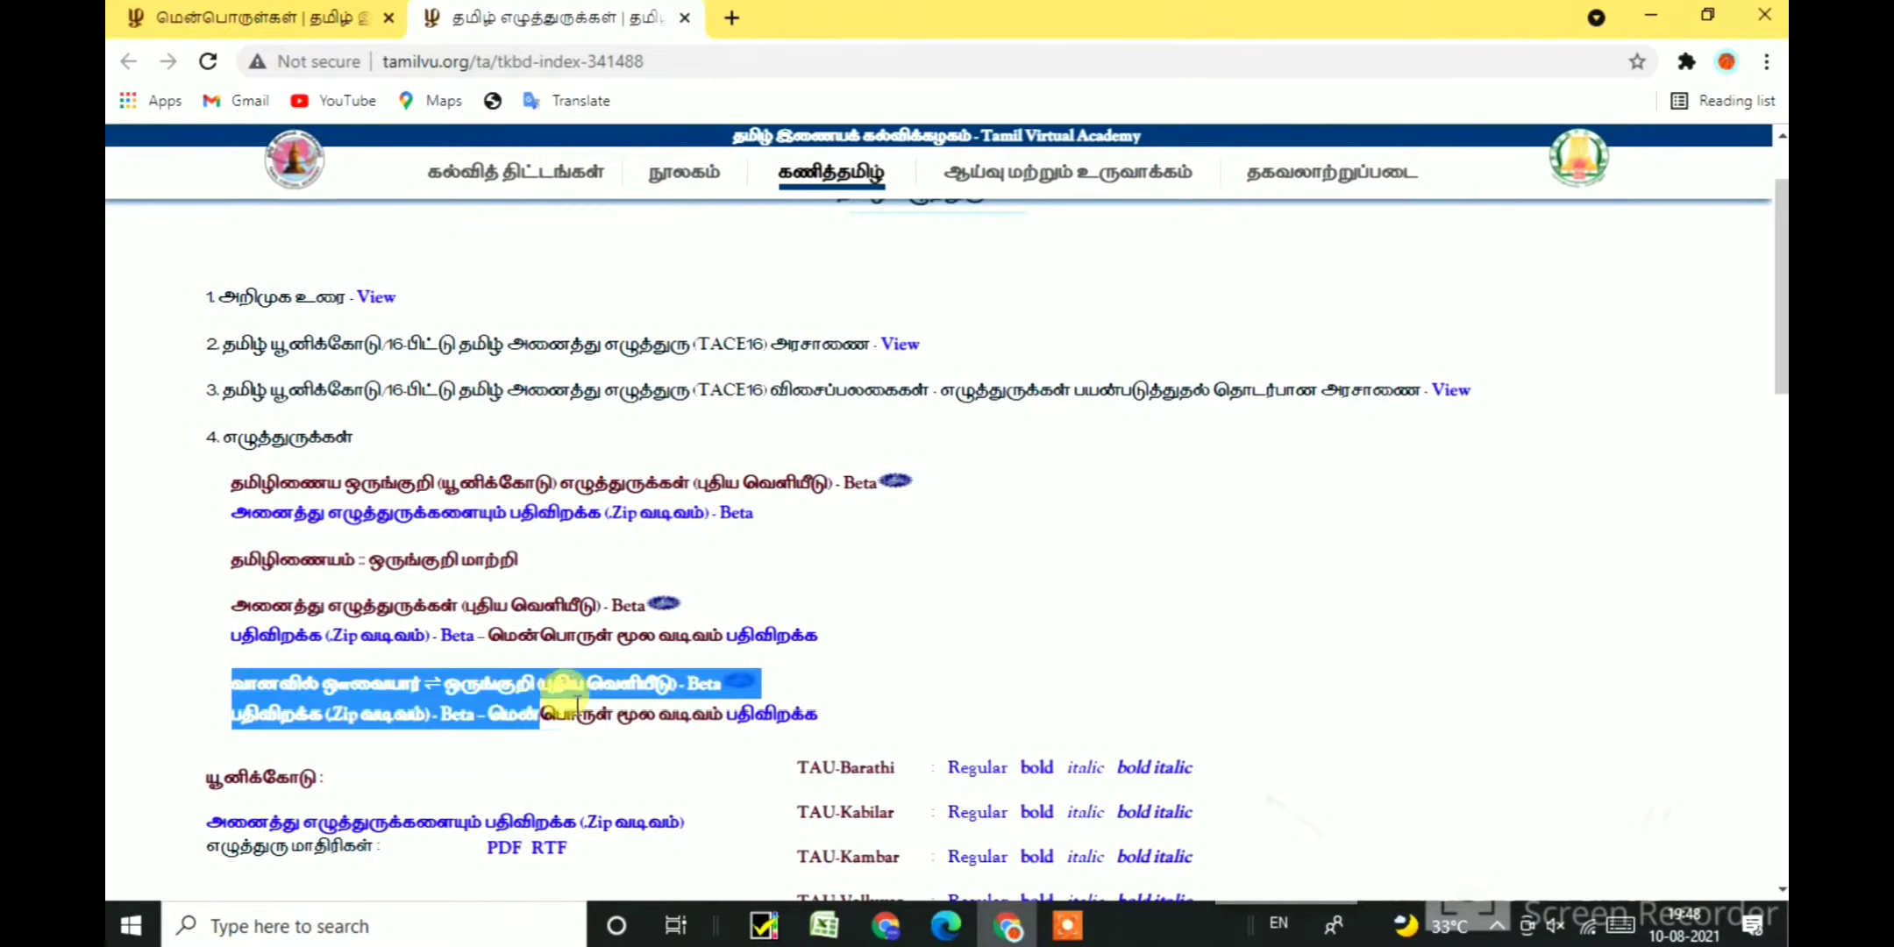
left_click(658, 728)
left_click(327, 728)
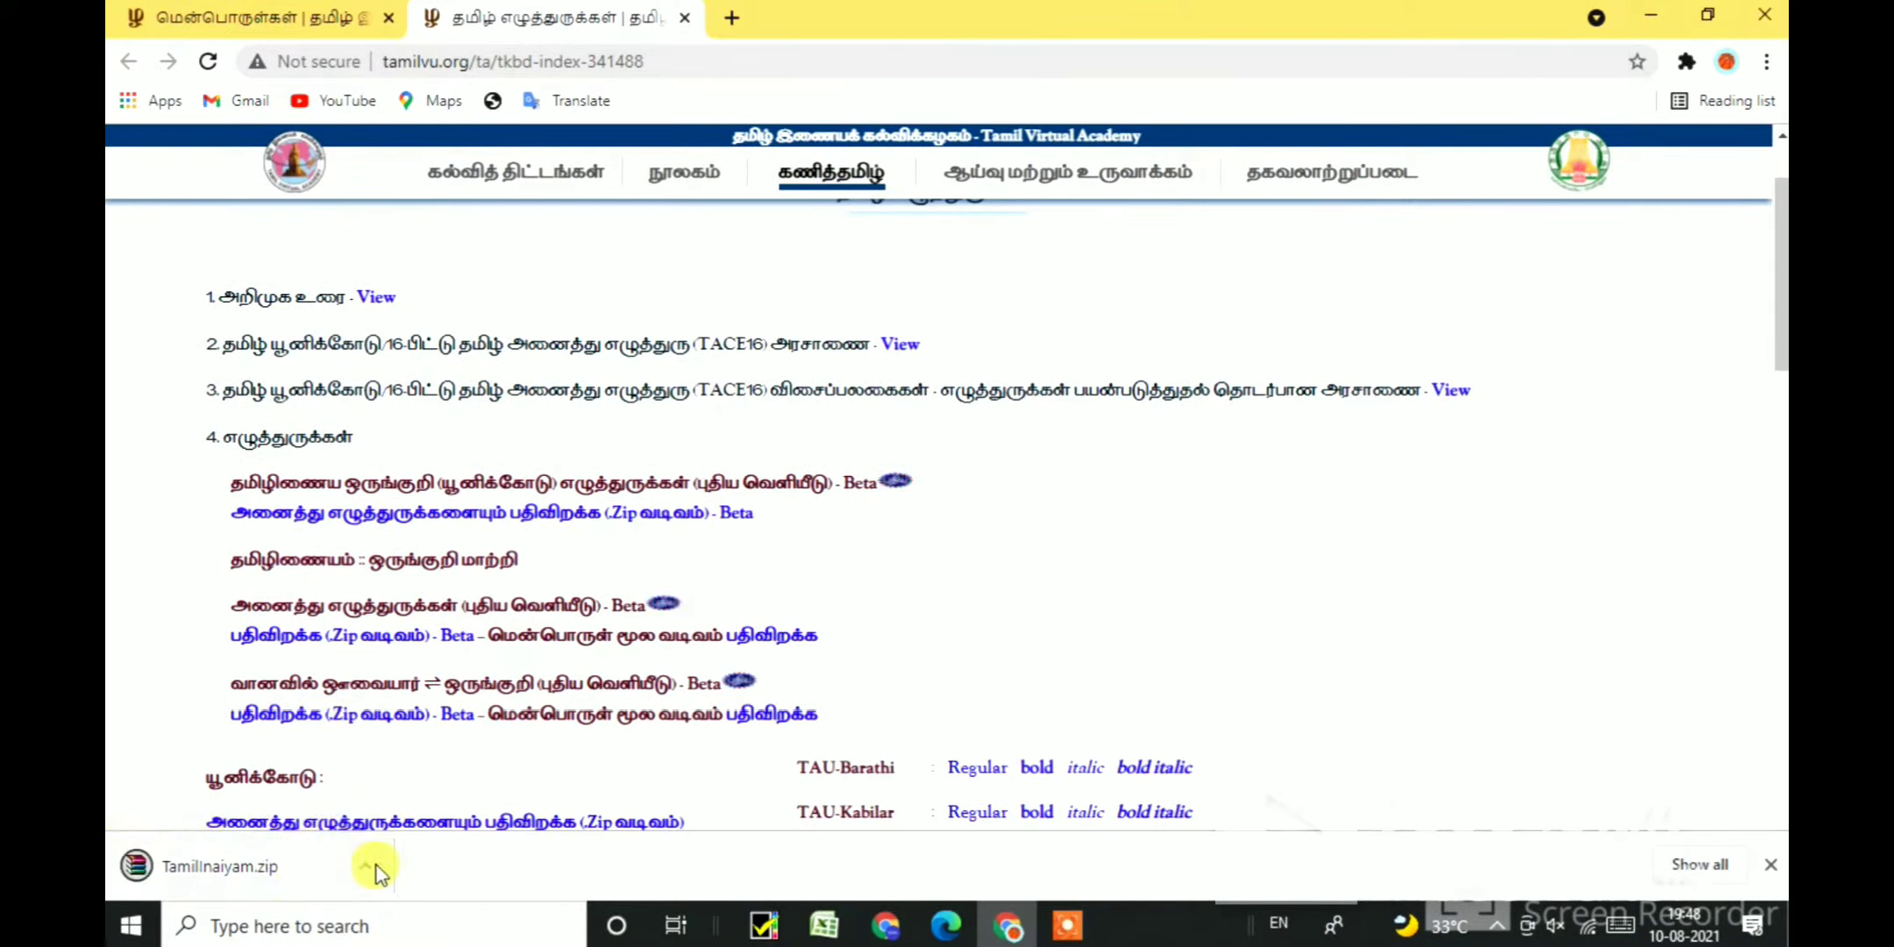
left_click(376, 866)
left_click(412, 789)
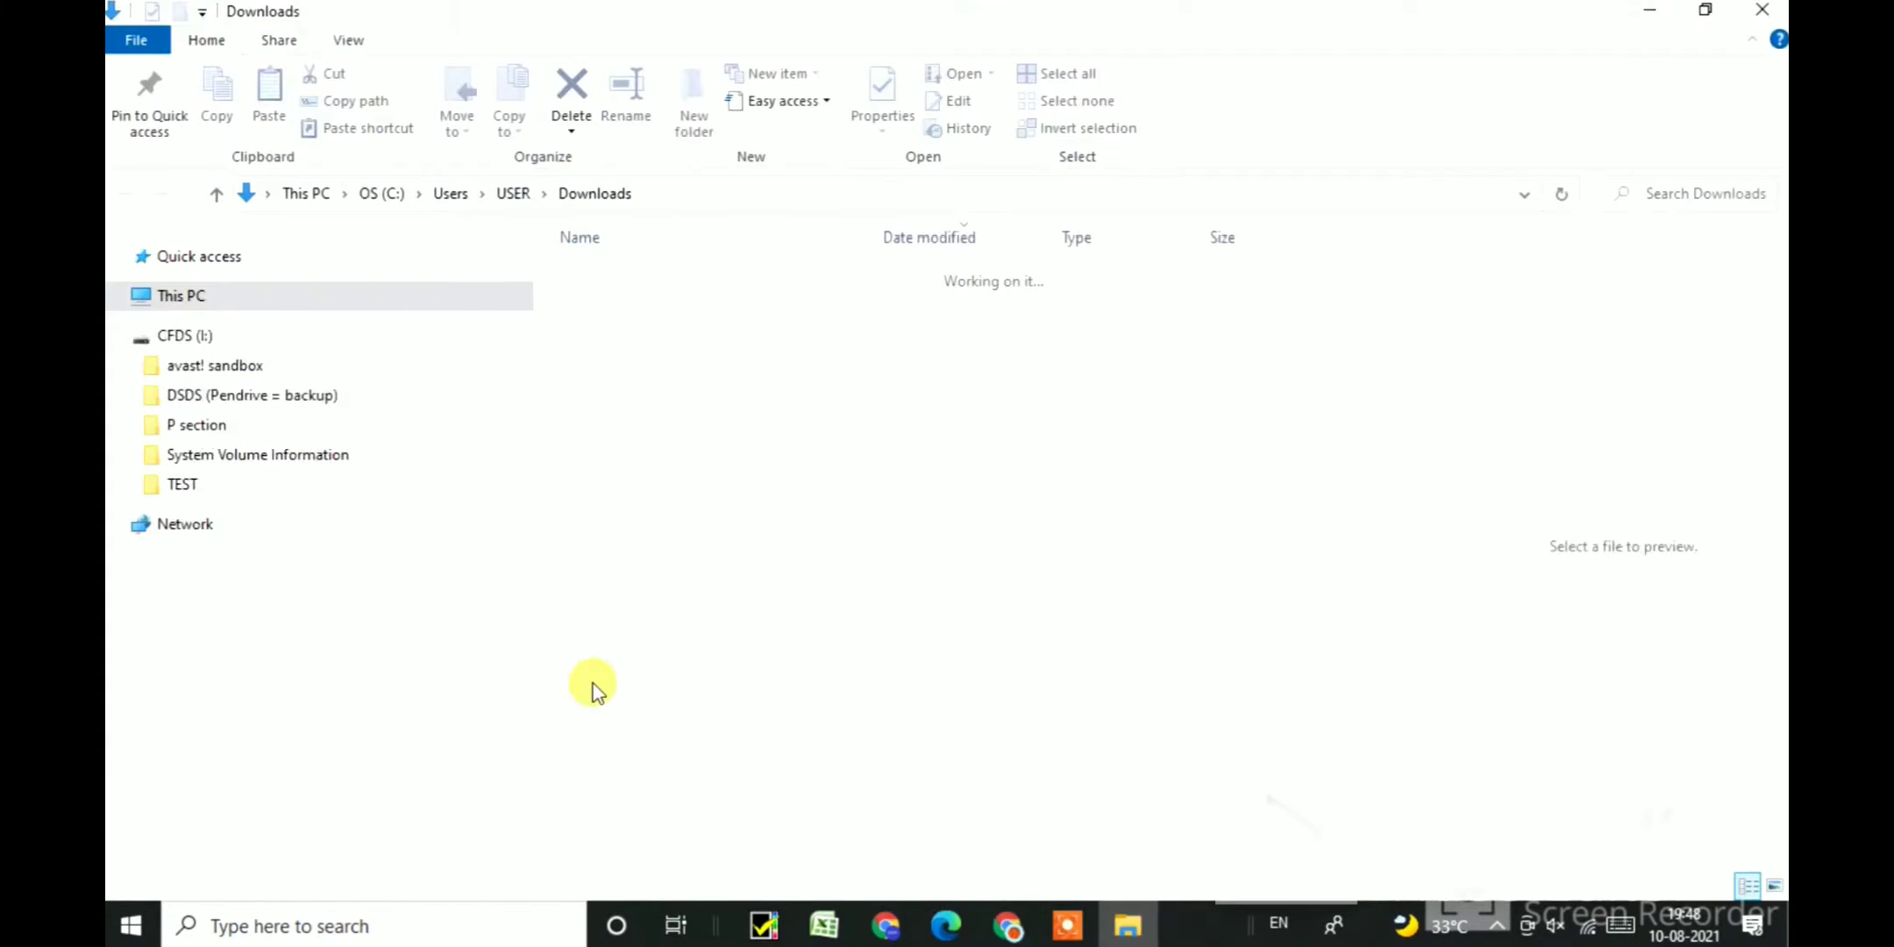
Step: Extract TamilInaiyam.zip here, open the TamilInaiyam folder and launch the converter application
right_click(638, 318)
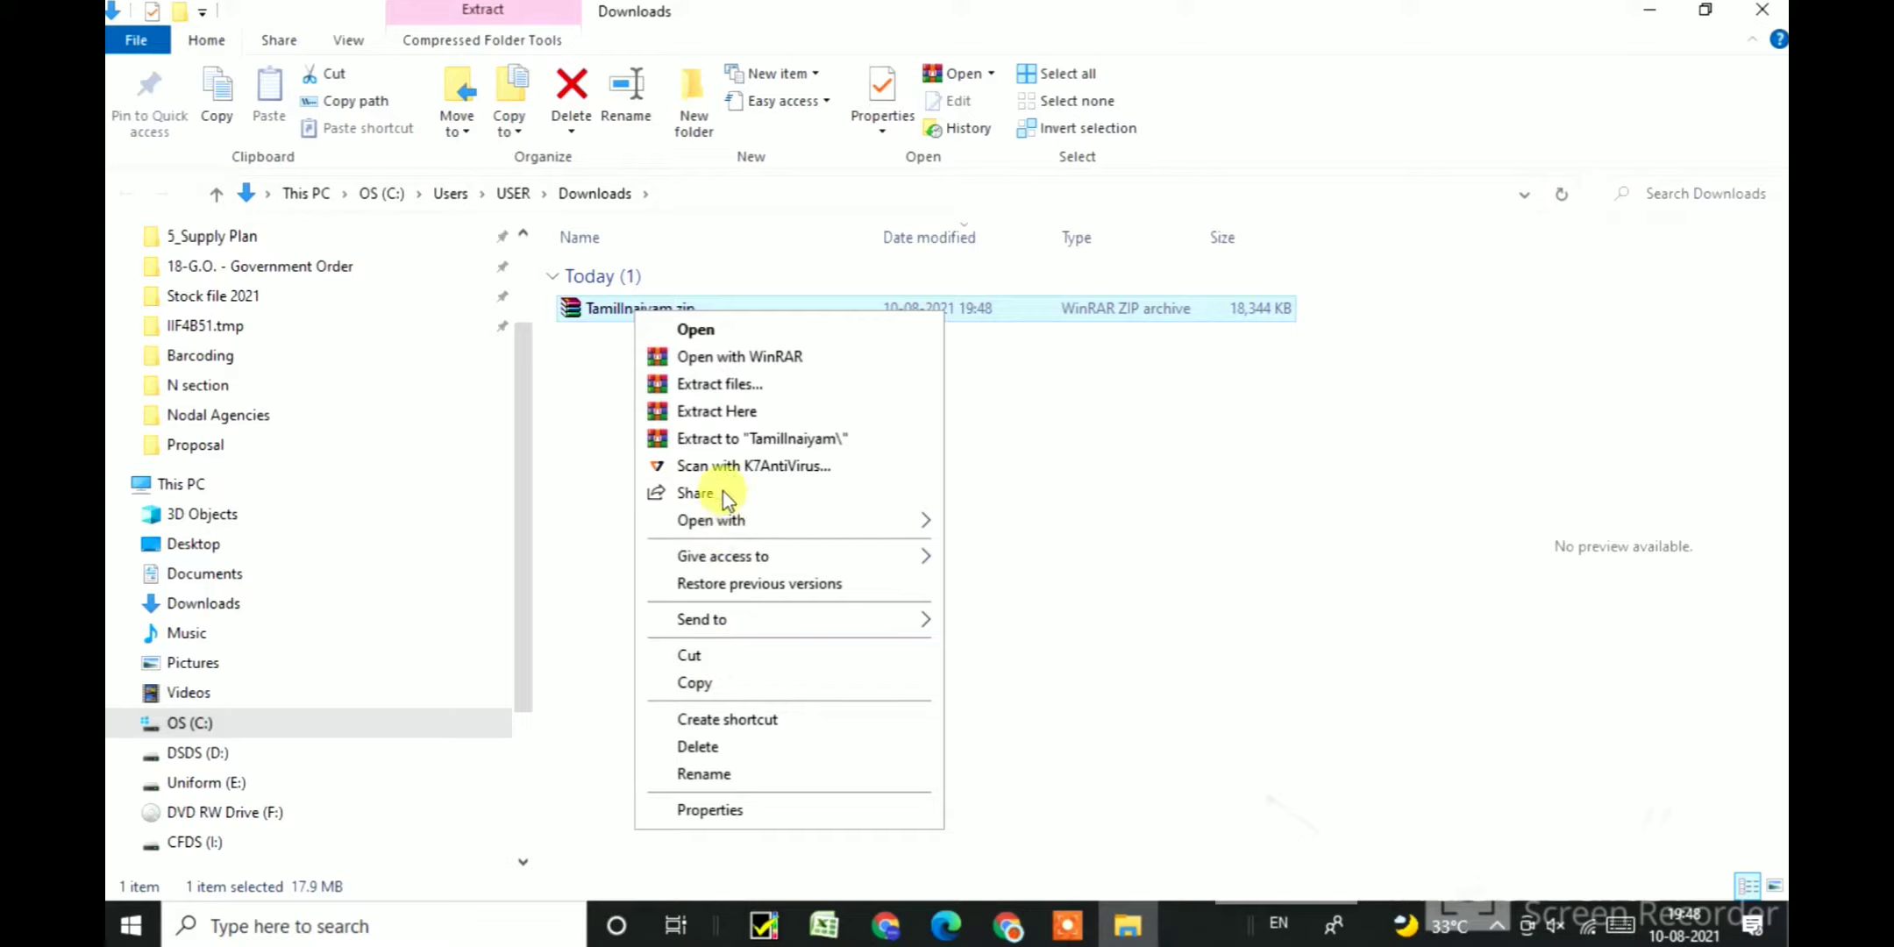
left_click(736, 412)
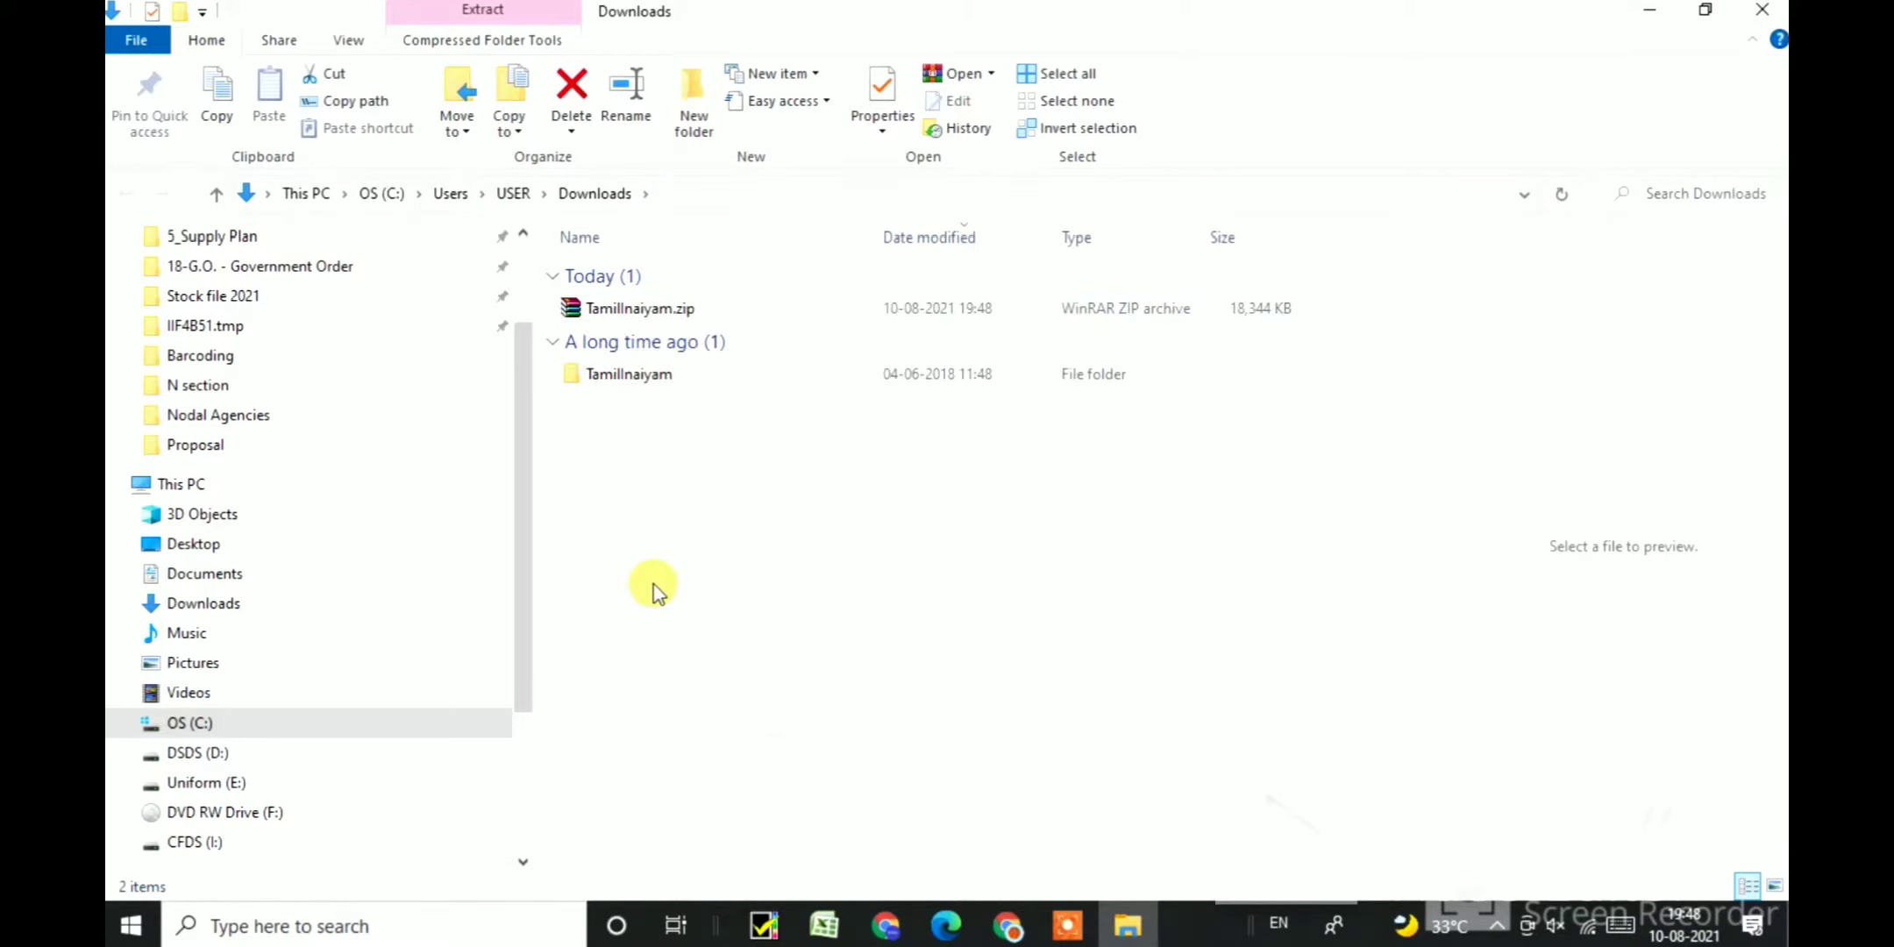
double_click(627, 375)
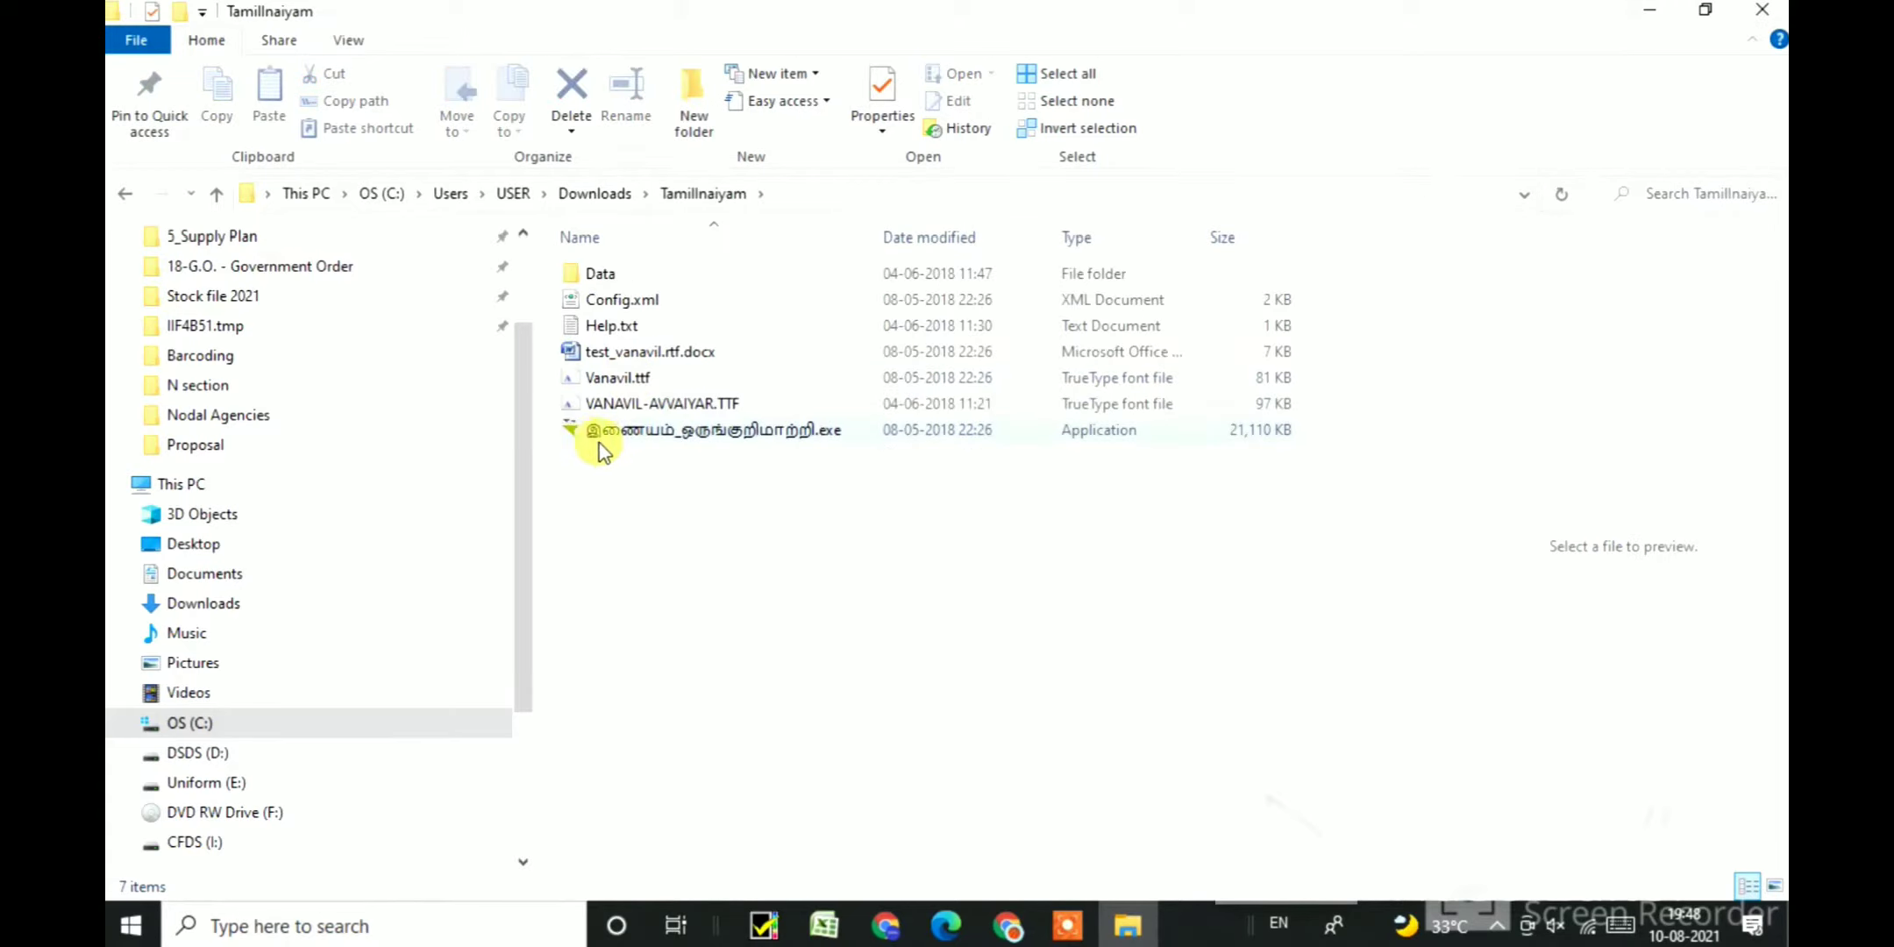
left_click(789, 431)
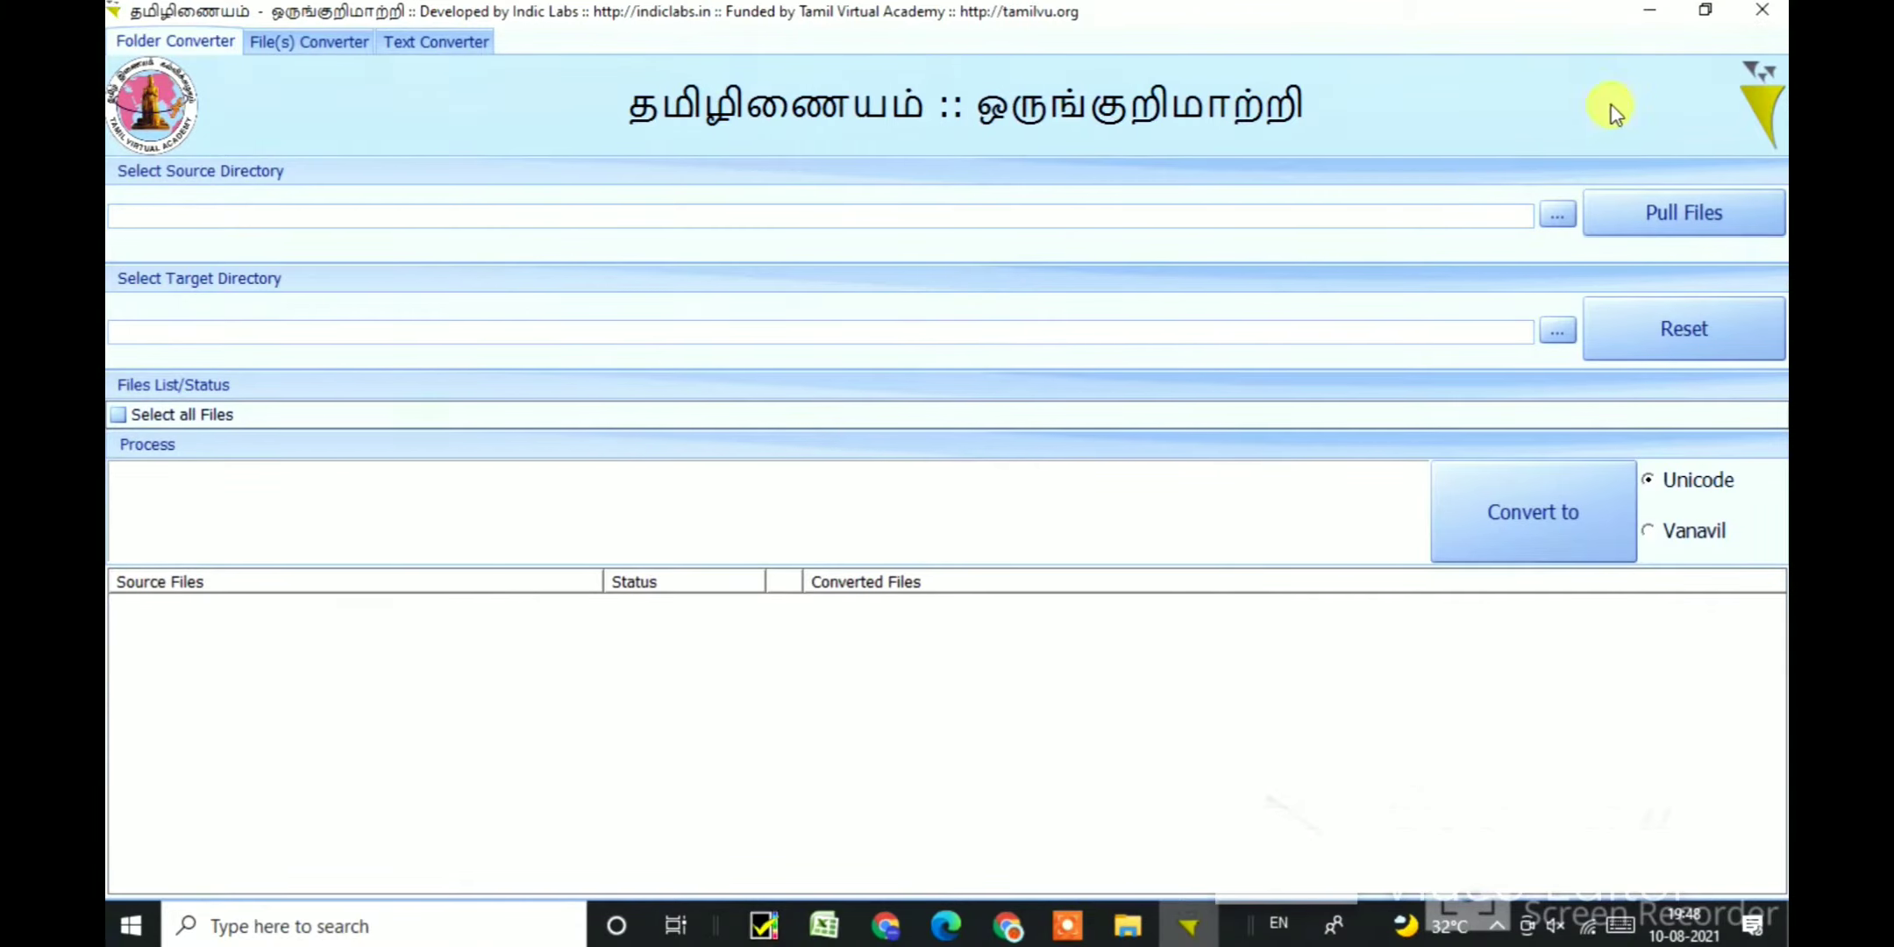
Step: Look through the File(s) Converter, Text Converter and Folder Converter tabs, then minimize the converter
left_click(308, 44)
left_click(415, 44)
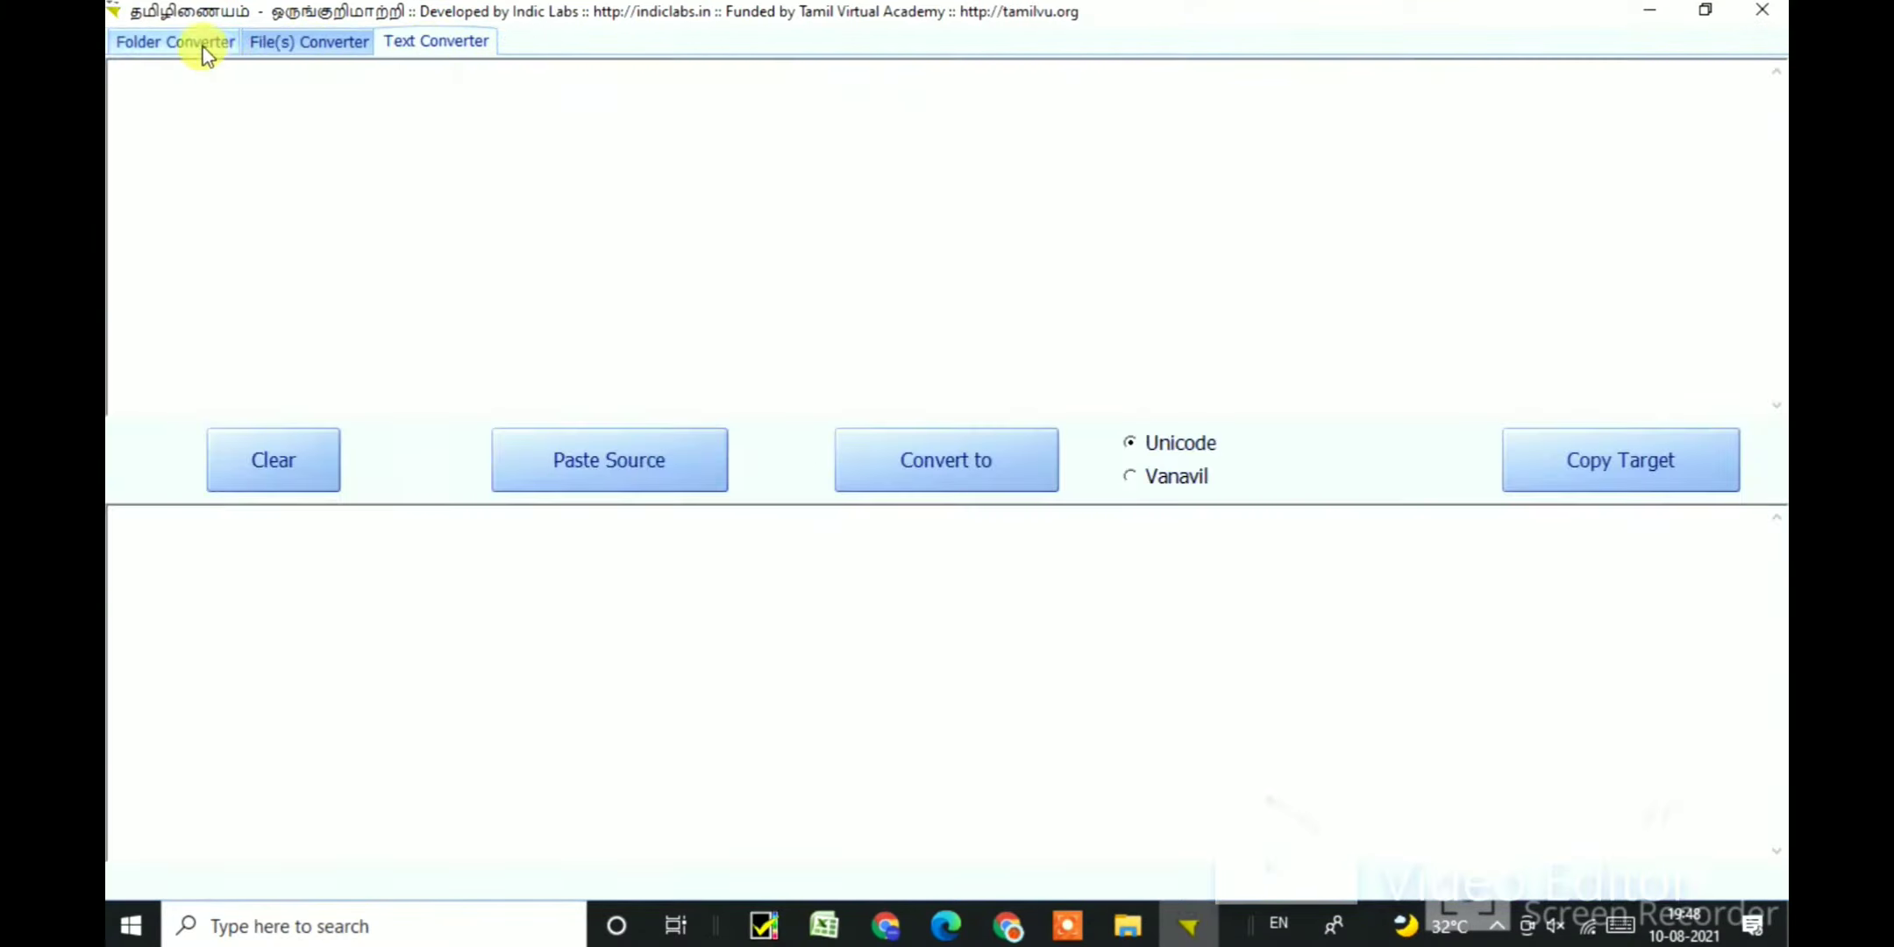
left_click(206, 43)
left_click(1637, 10)
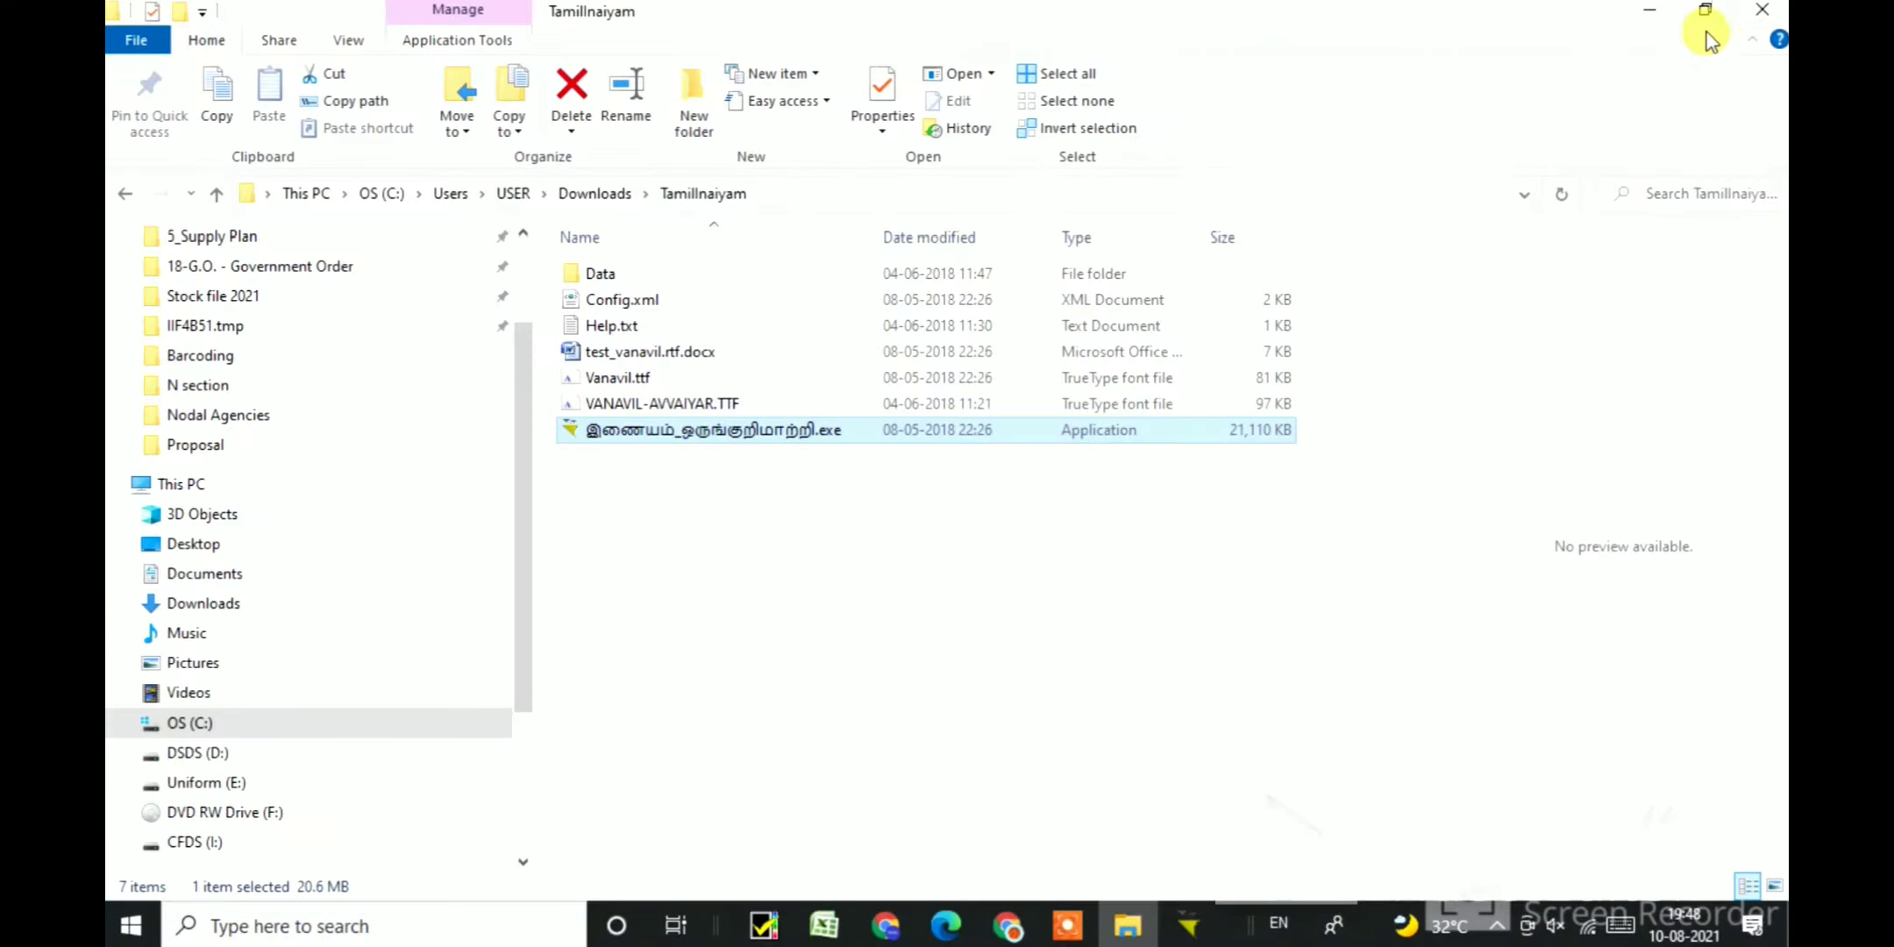
Step: Browse to CFDS (I:) > TEST > Sample 1 - Folder Converter and open Tamil Vanavil.docx
left_click(189, 841)
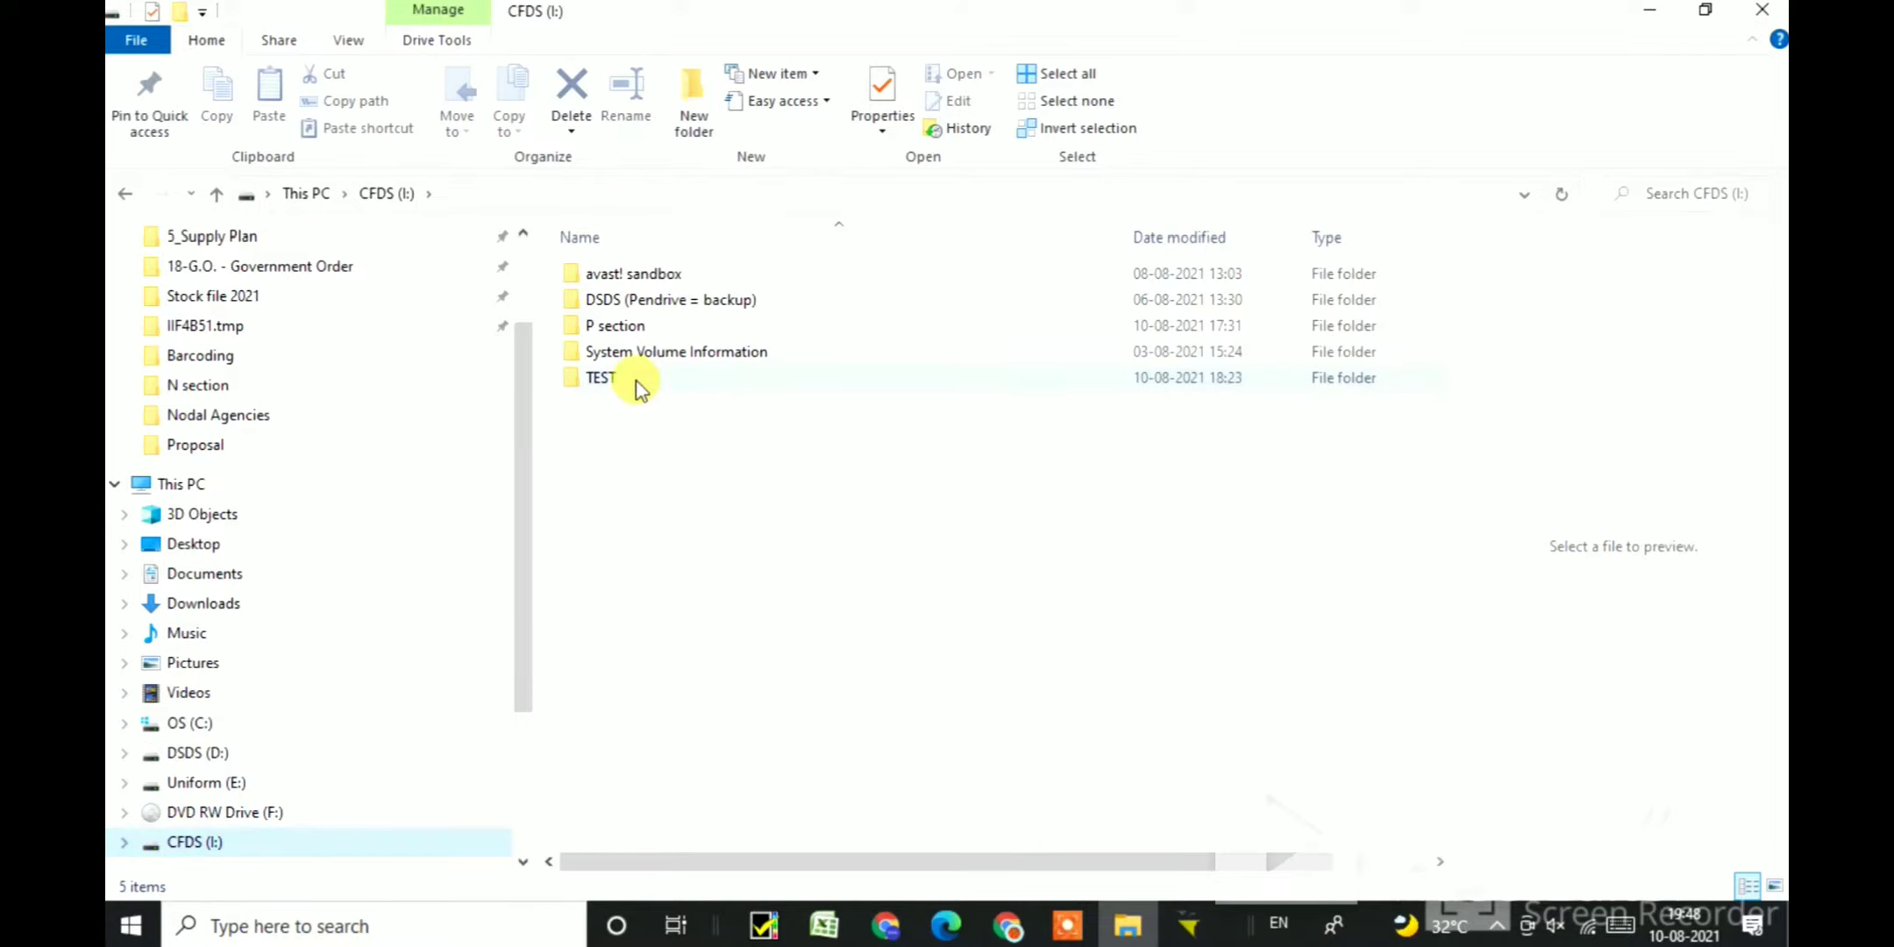
double_click(638, 386)
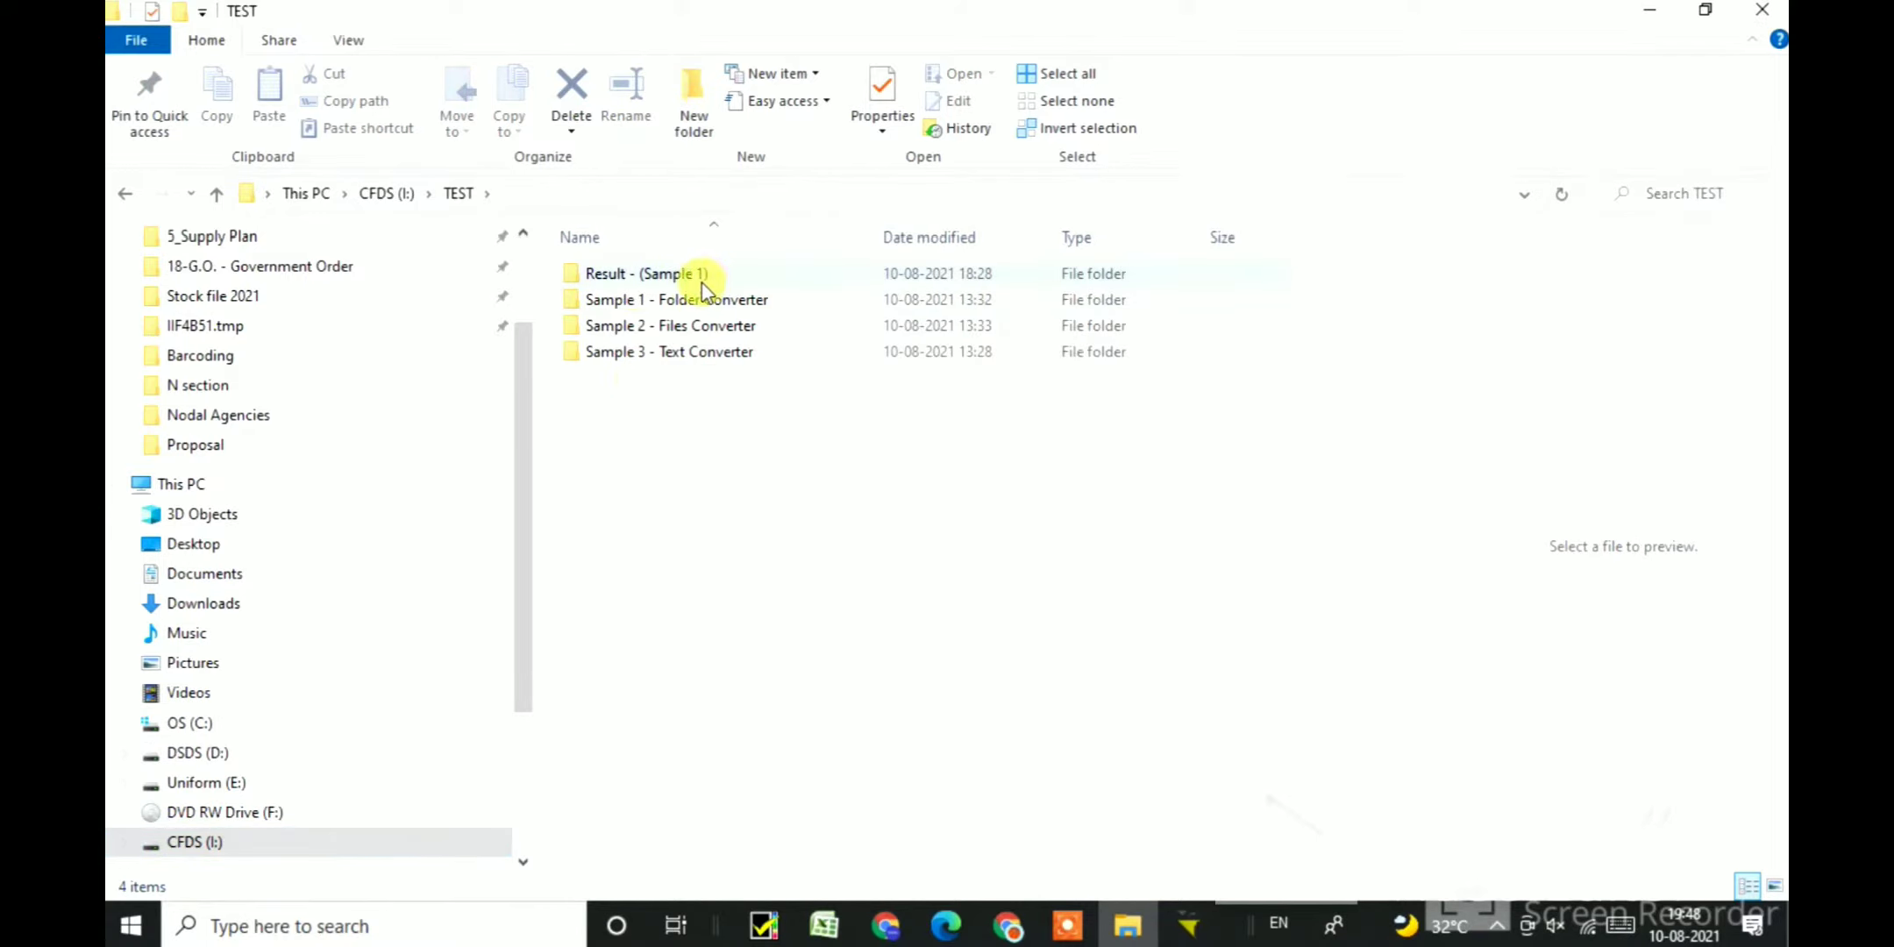
double_click(680, 299)
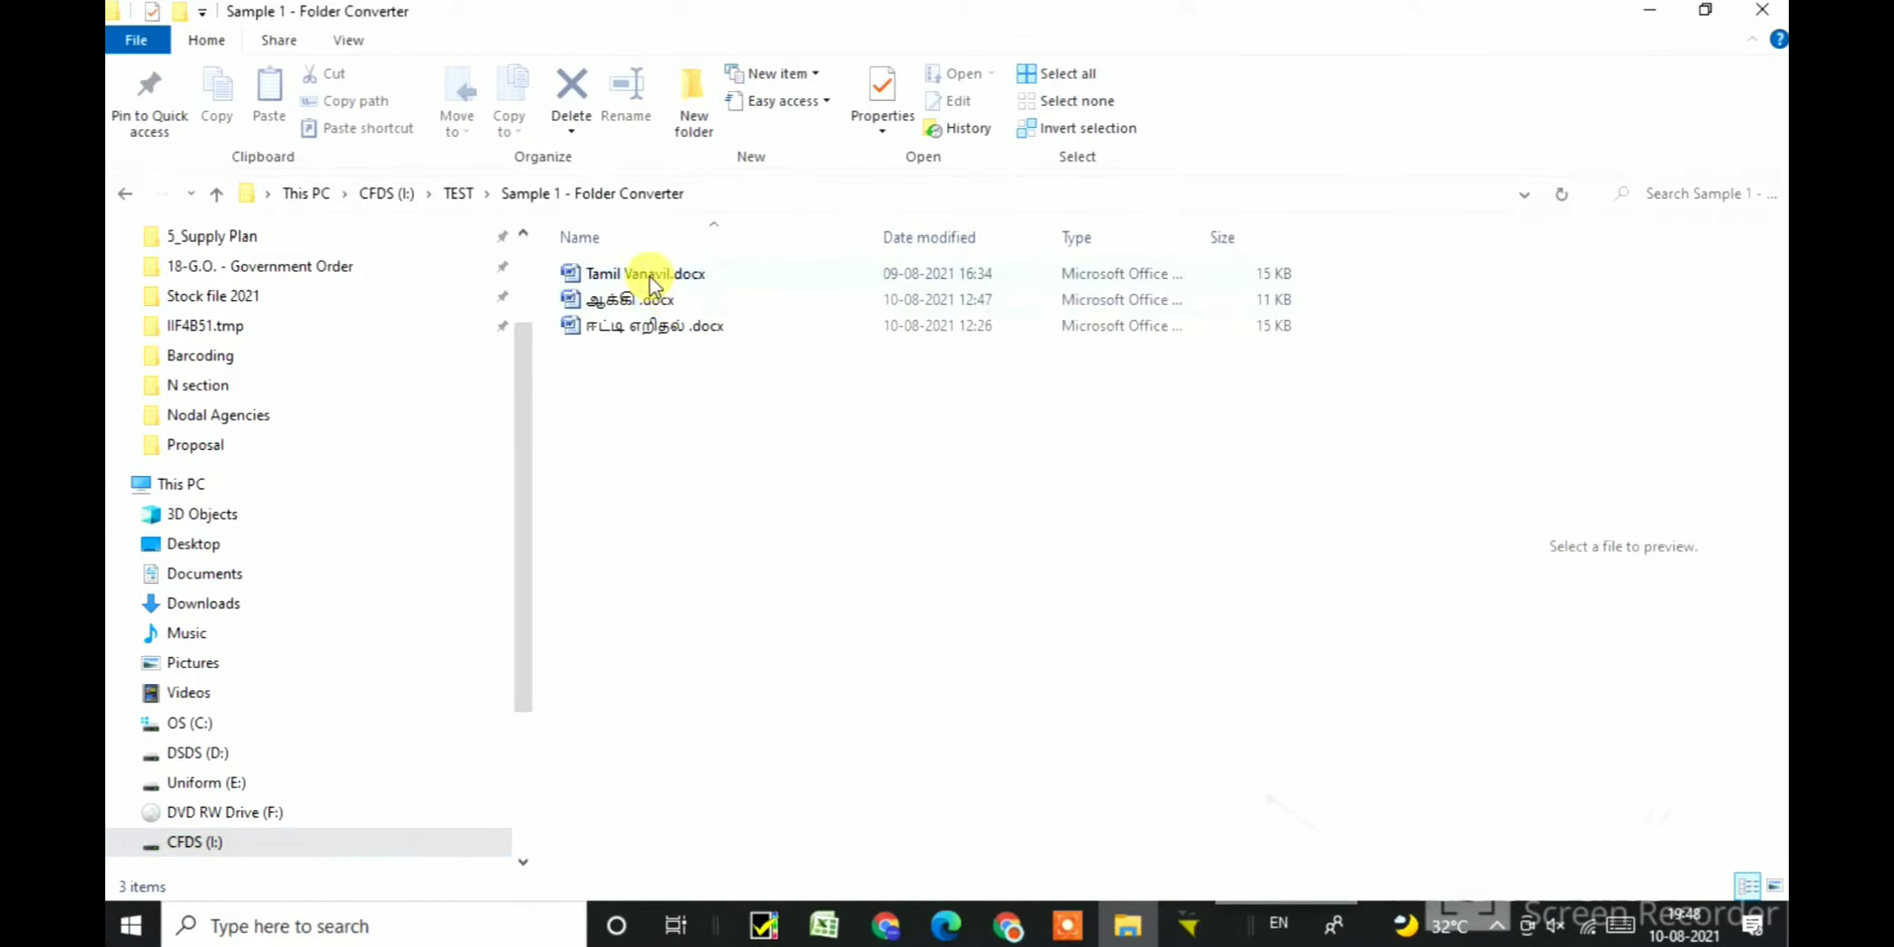
double_click(650, 275)
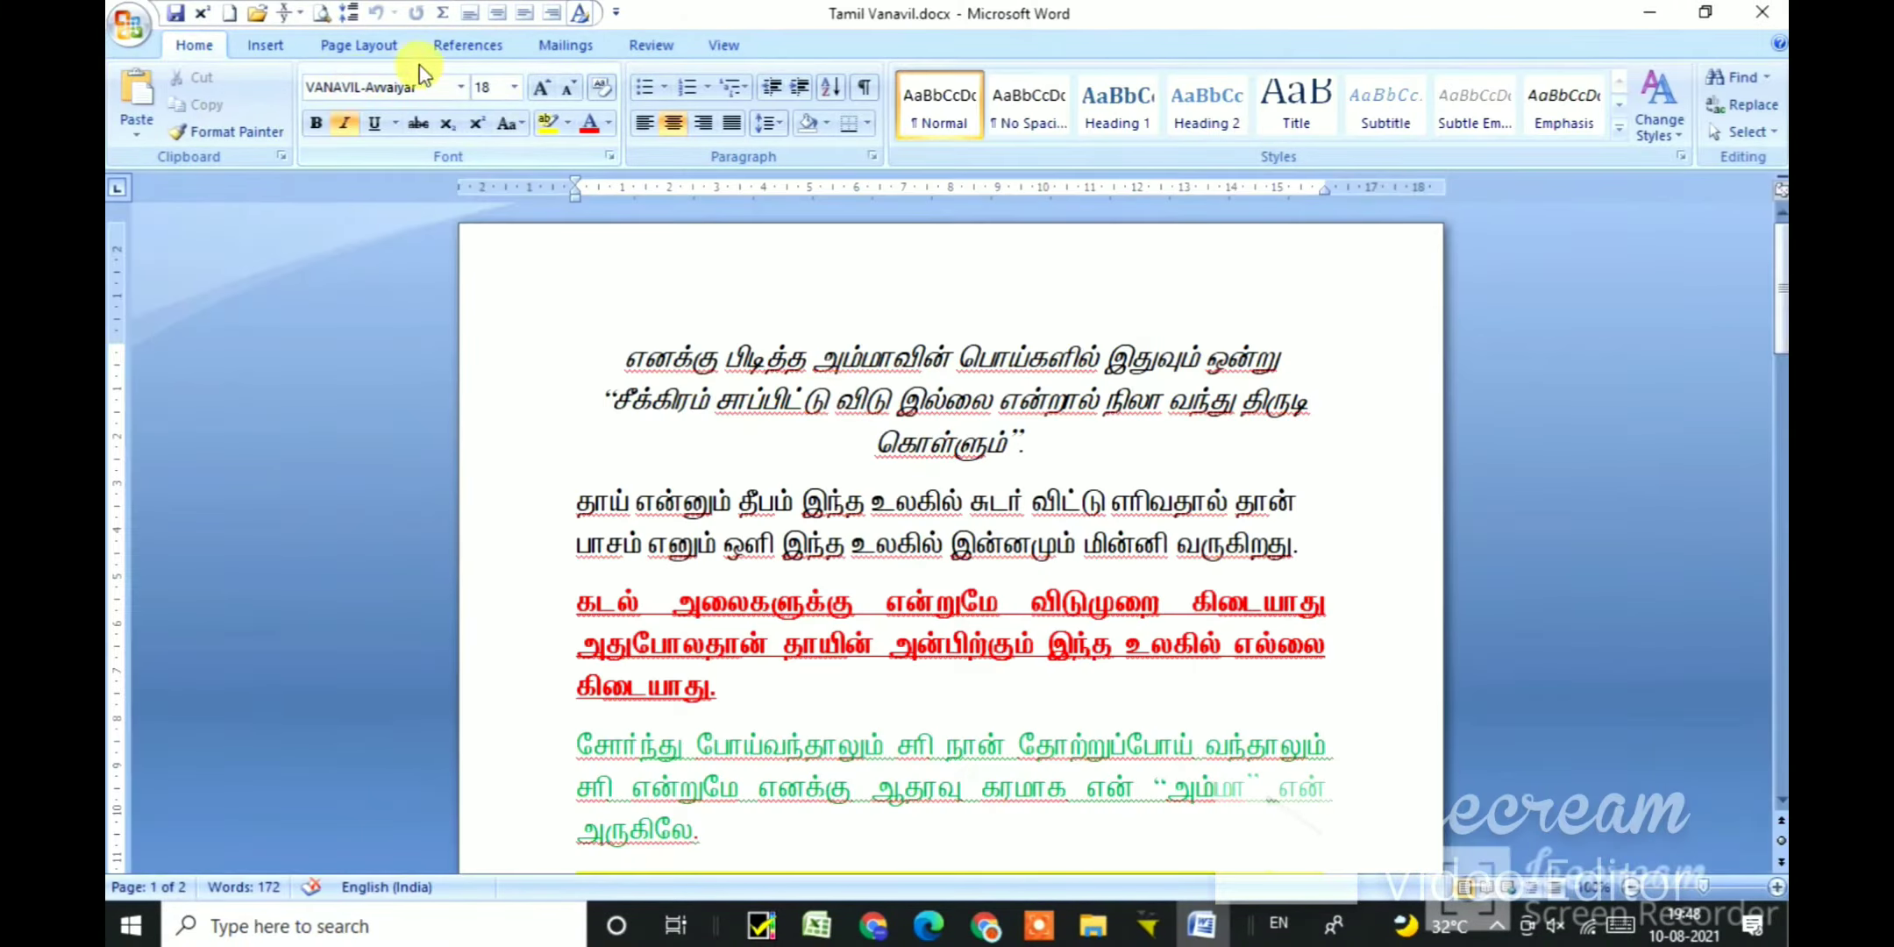
Step: Check the Tamil Vanavil text formatting, then open ஆக்கி.docx and check its font
left_click(753, 622)
left_click(1649, 12)
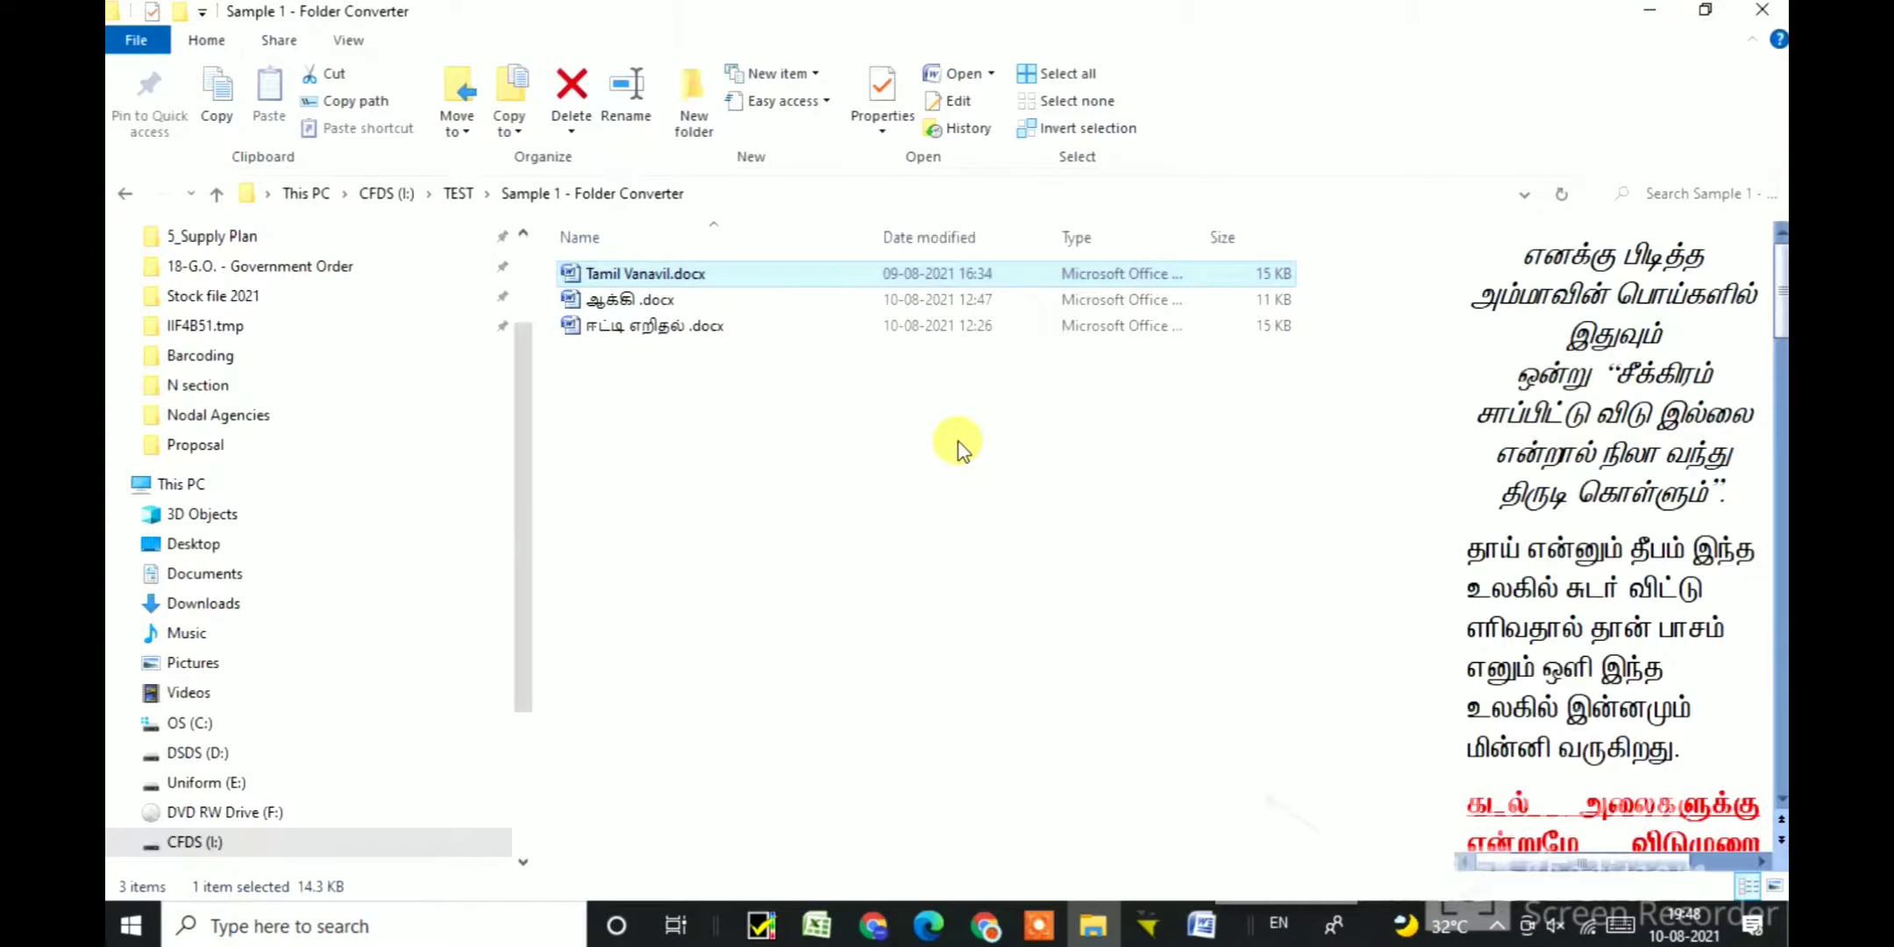
left_click(667, 302)
double_click(668, 307)
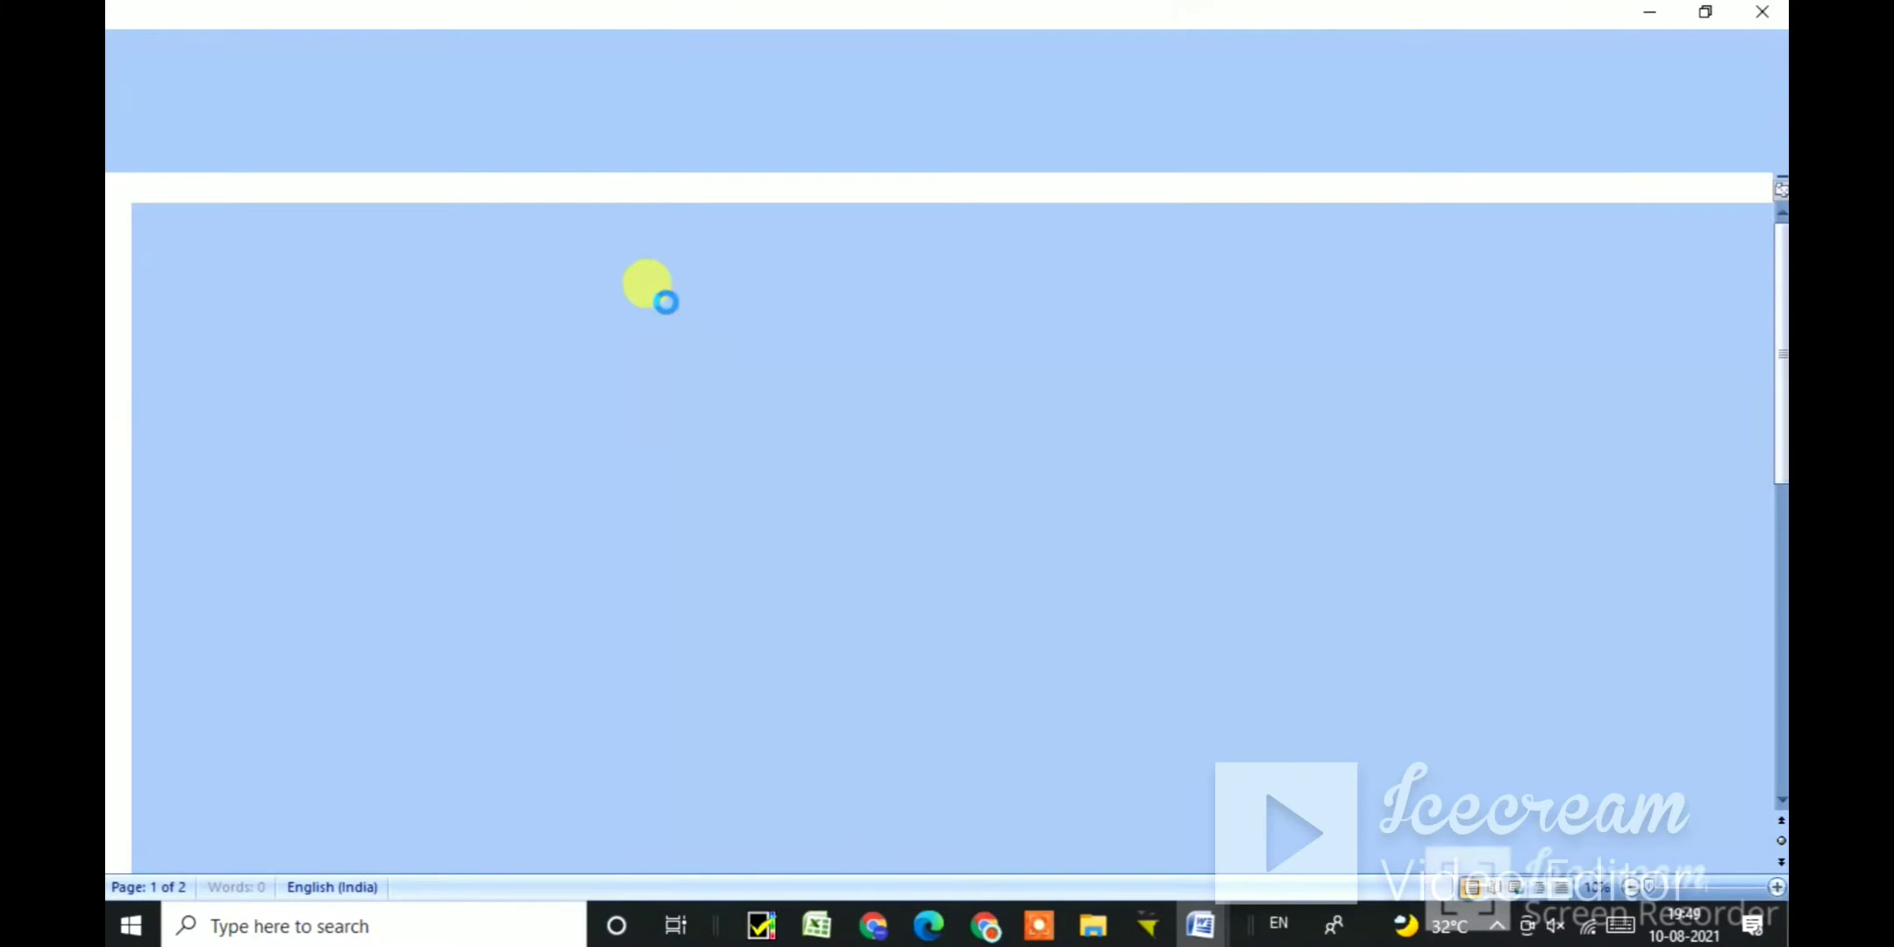
scroll(799, 419, "down", 1)
left_click(795, 455)
scroll(800, 456, "down", 2)
left_click(366, 84)
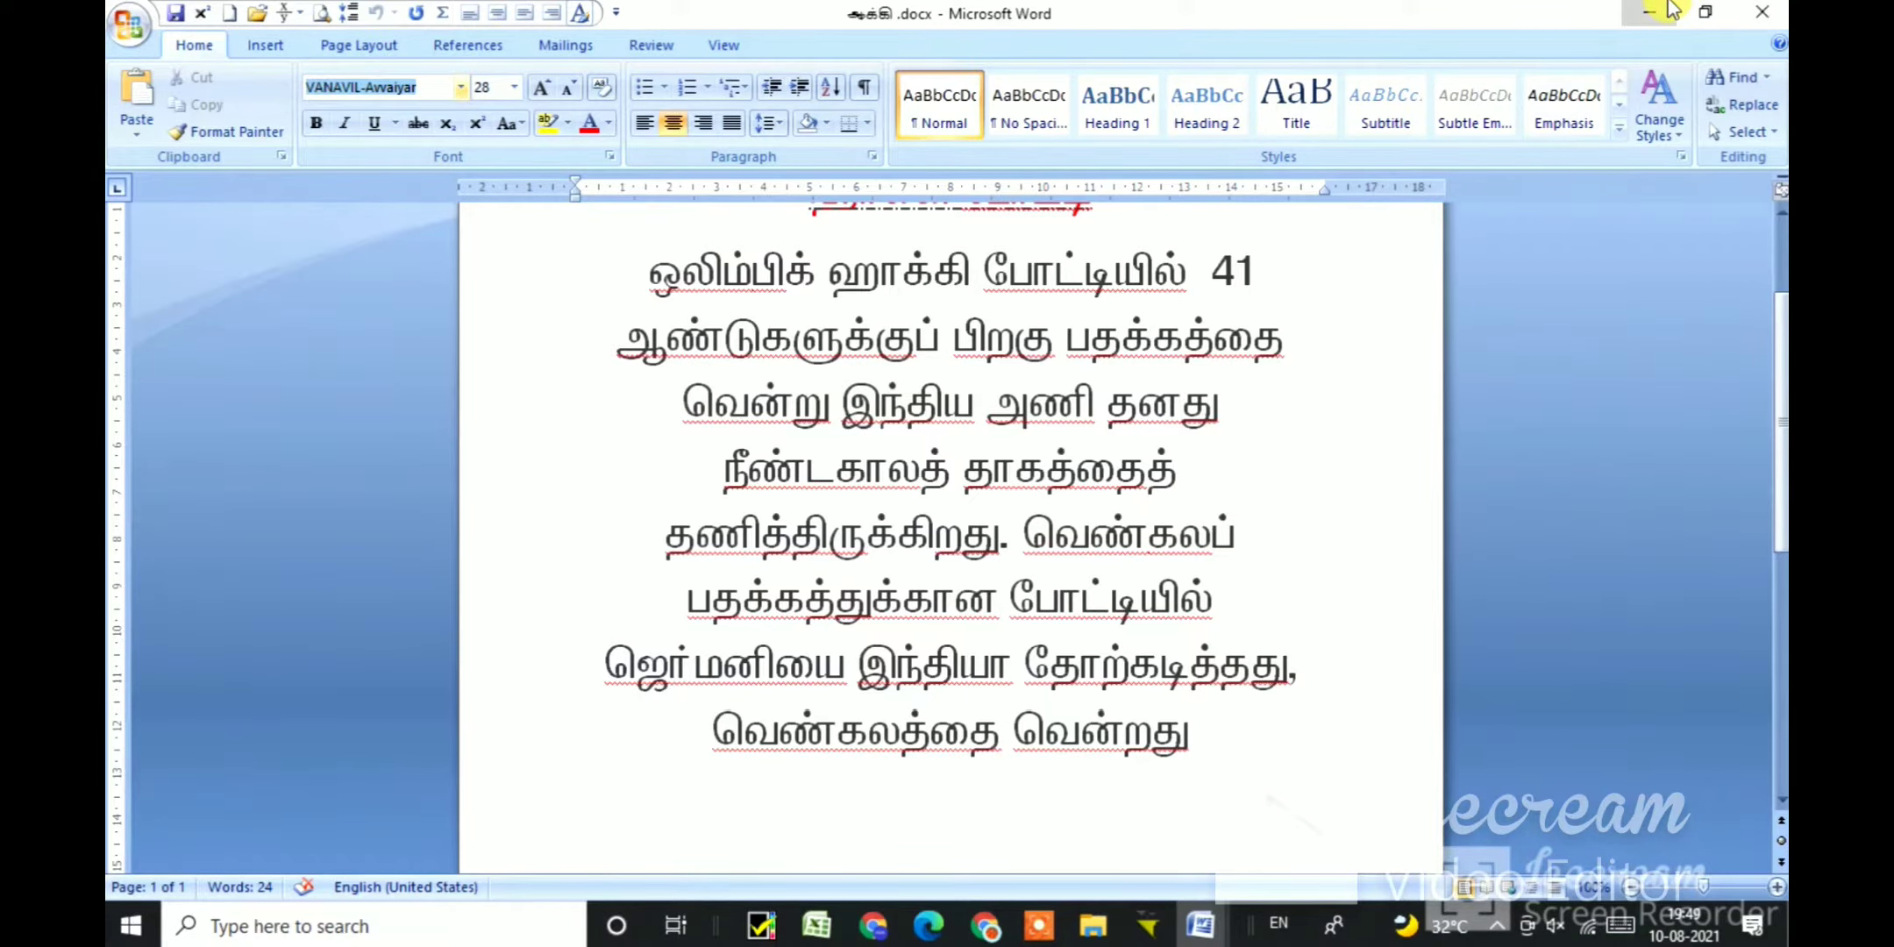
left_click(1670, 10)
Step: Open ஈட்டி எறிதல் .docx, scroll through it, then minimize all Word windows
left_click(1648, 10)
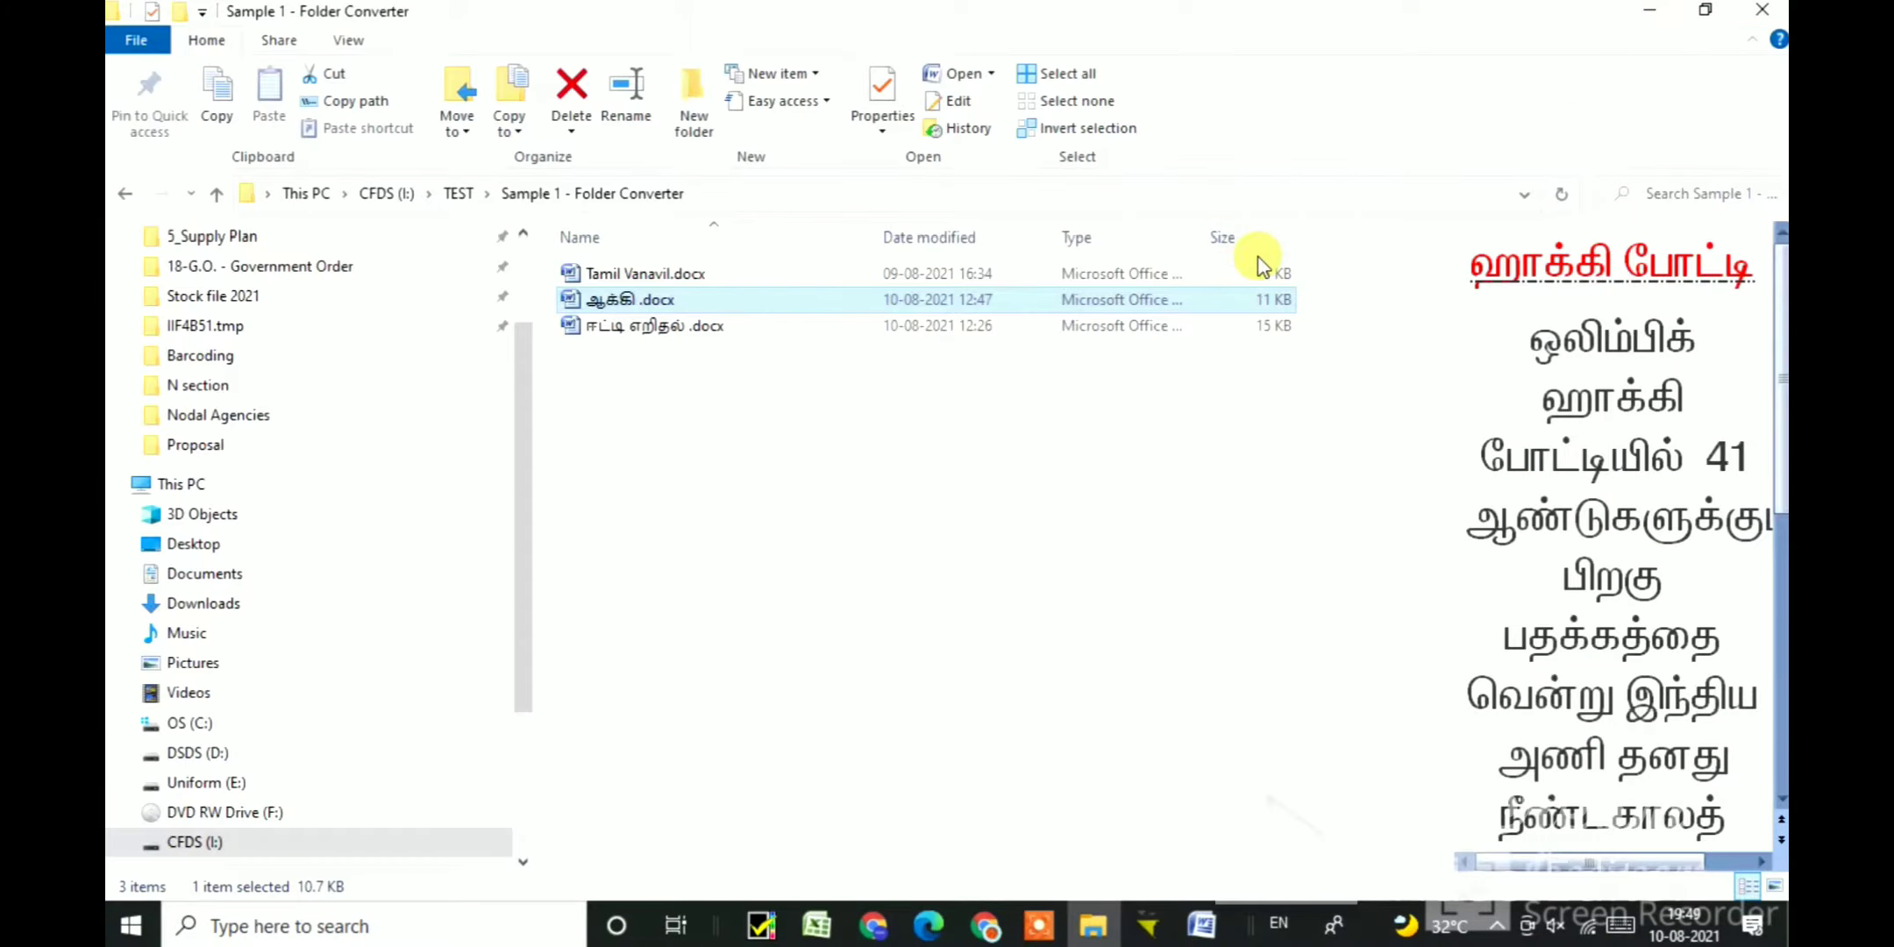
double_click(645, 327)
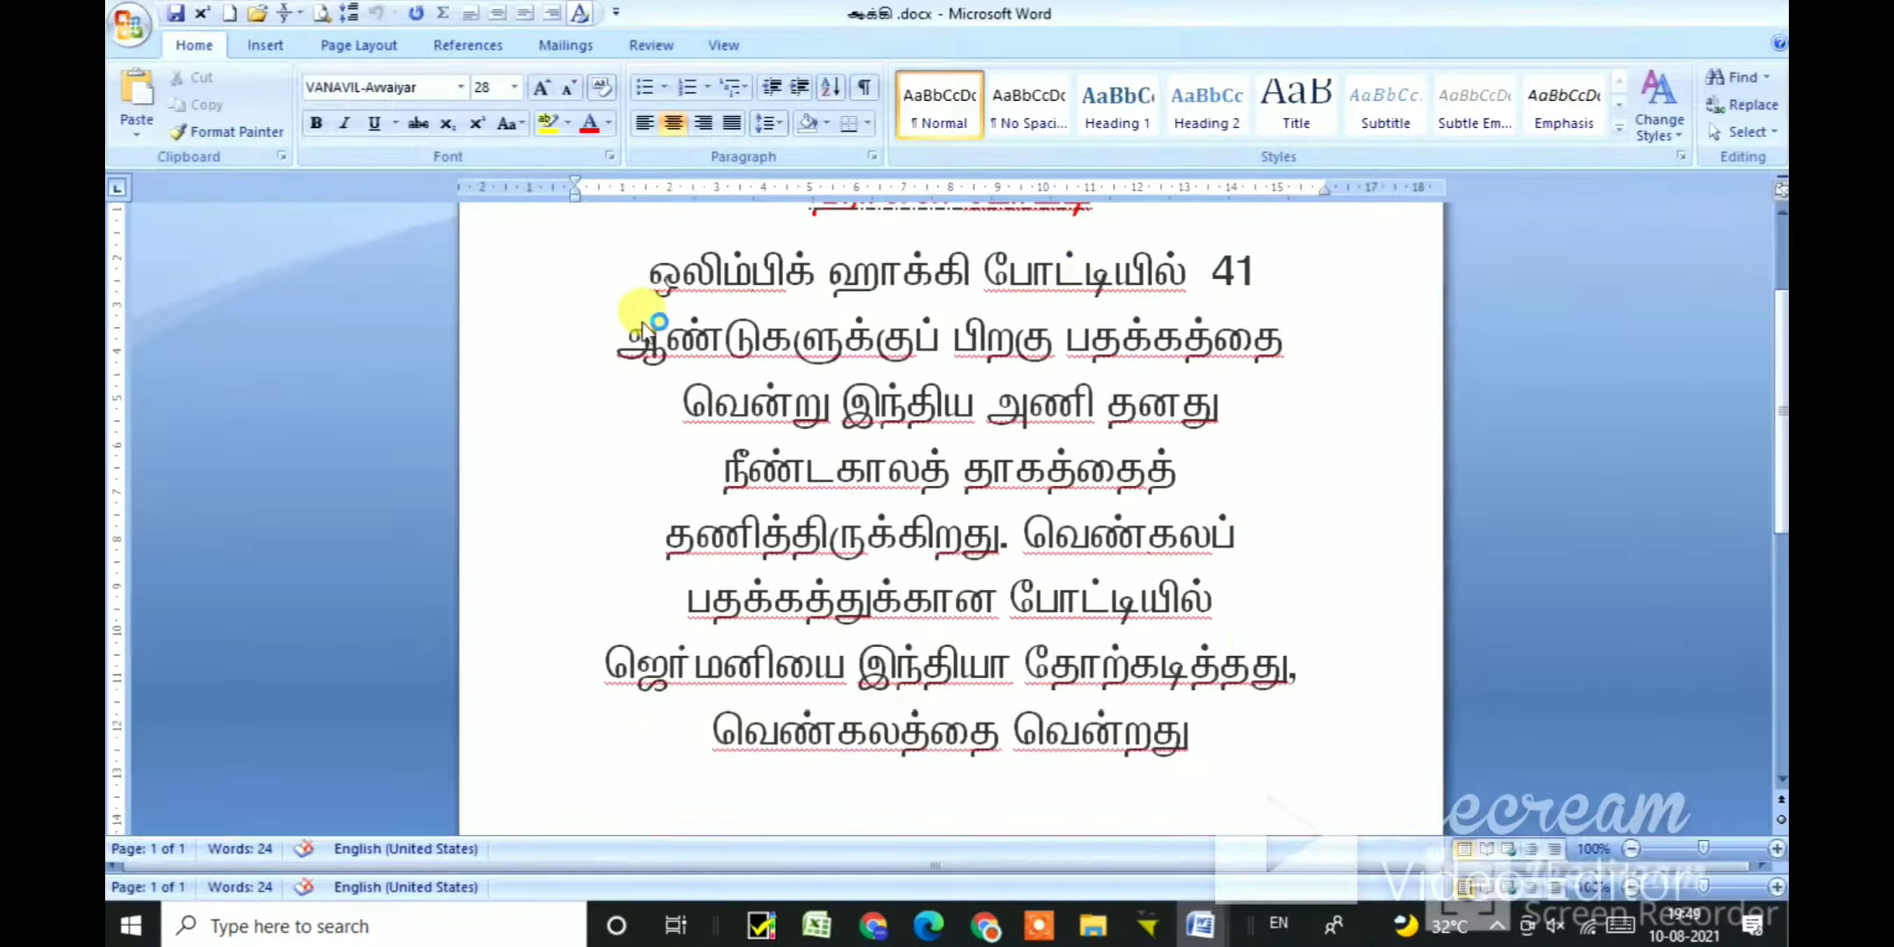
scroll(736, 465, "down", 1)
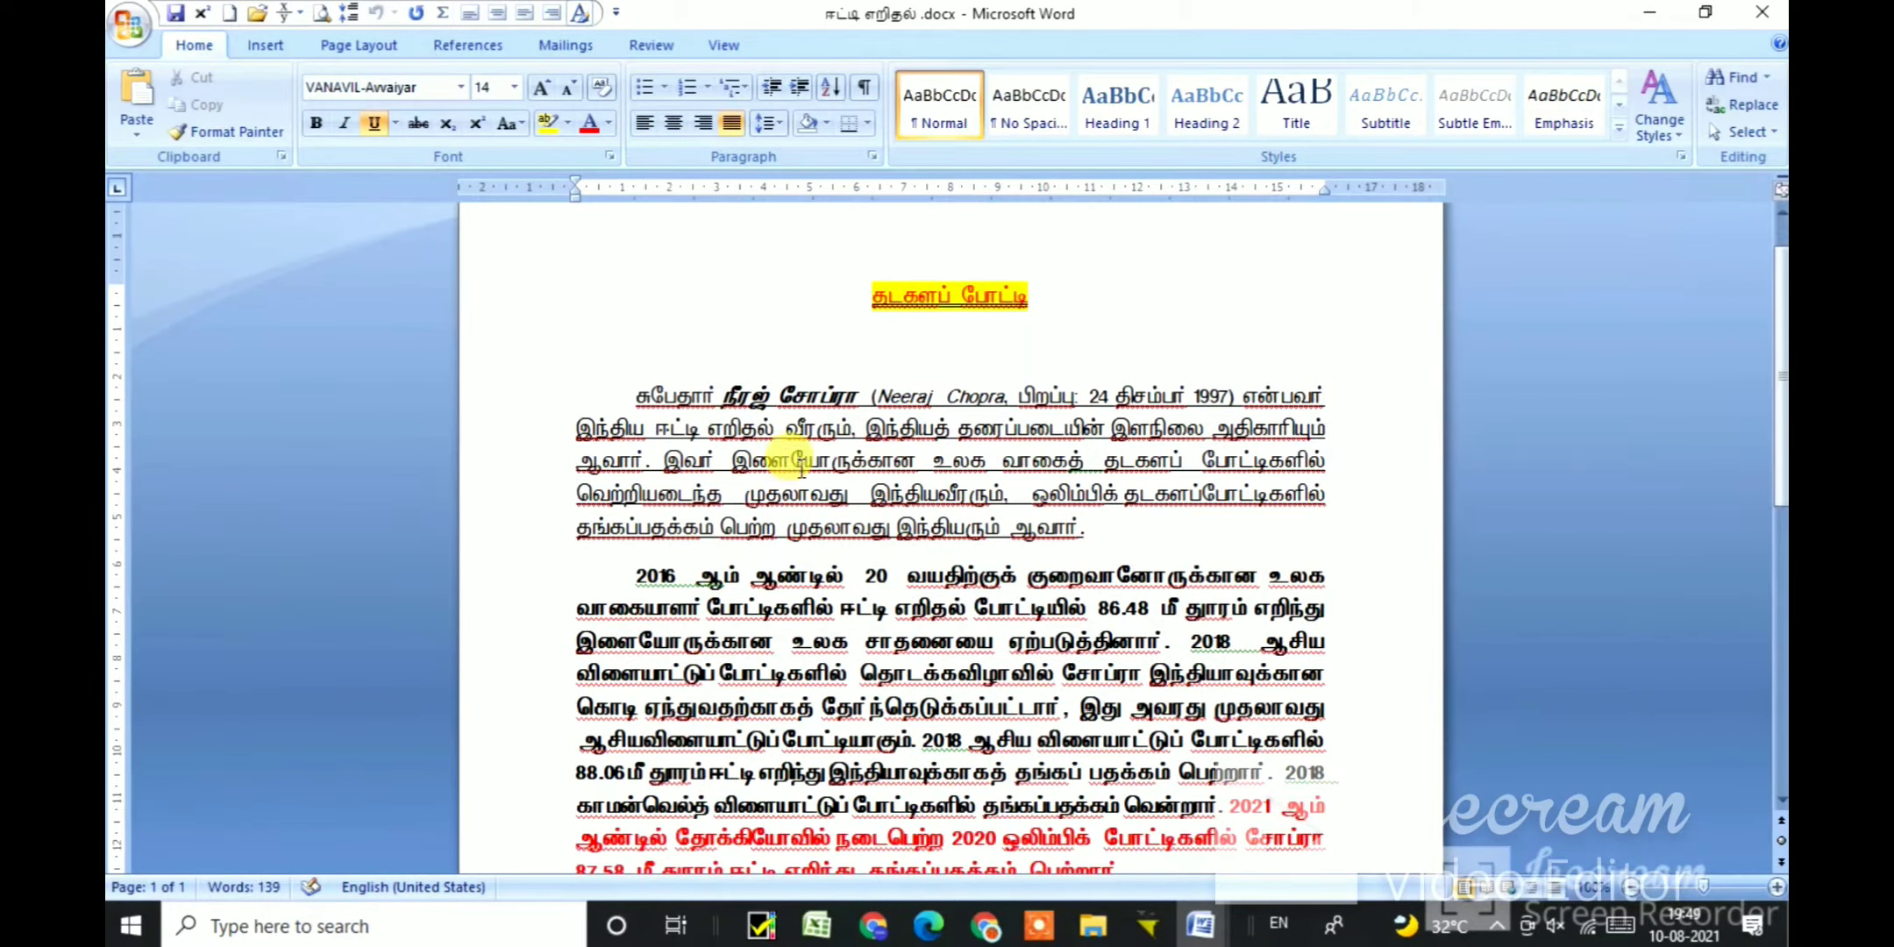
scroll(829, 456, "down", 5)
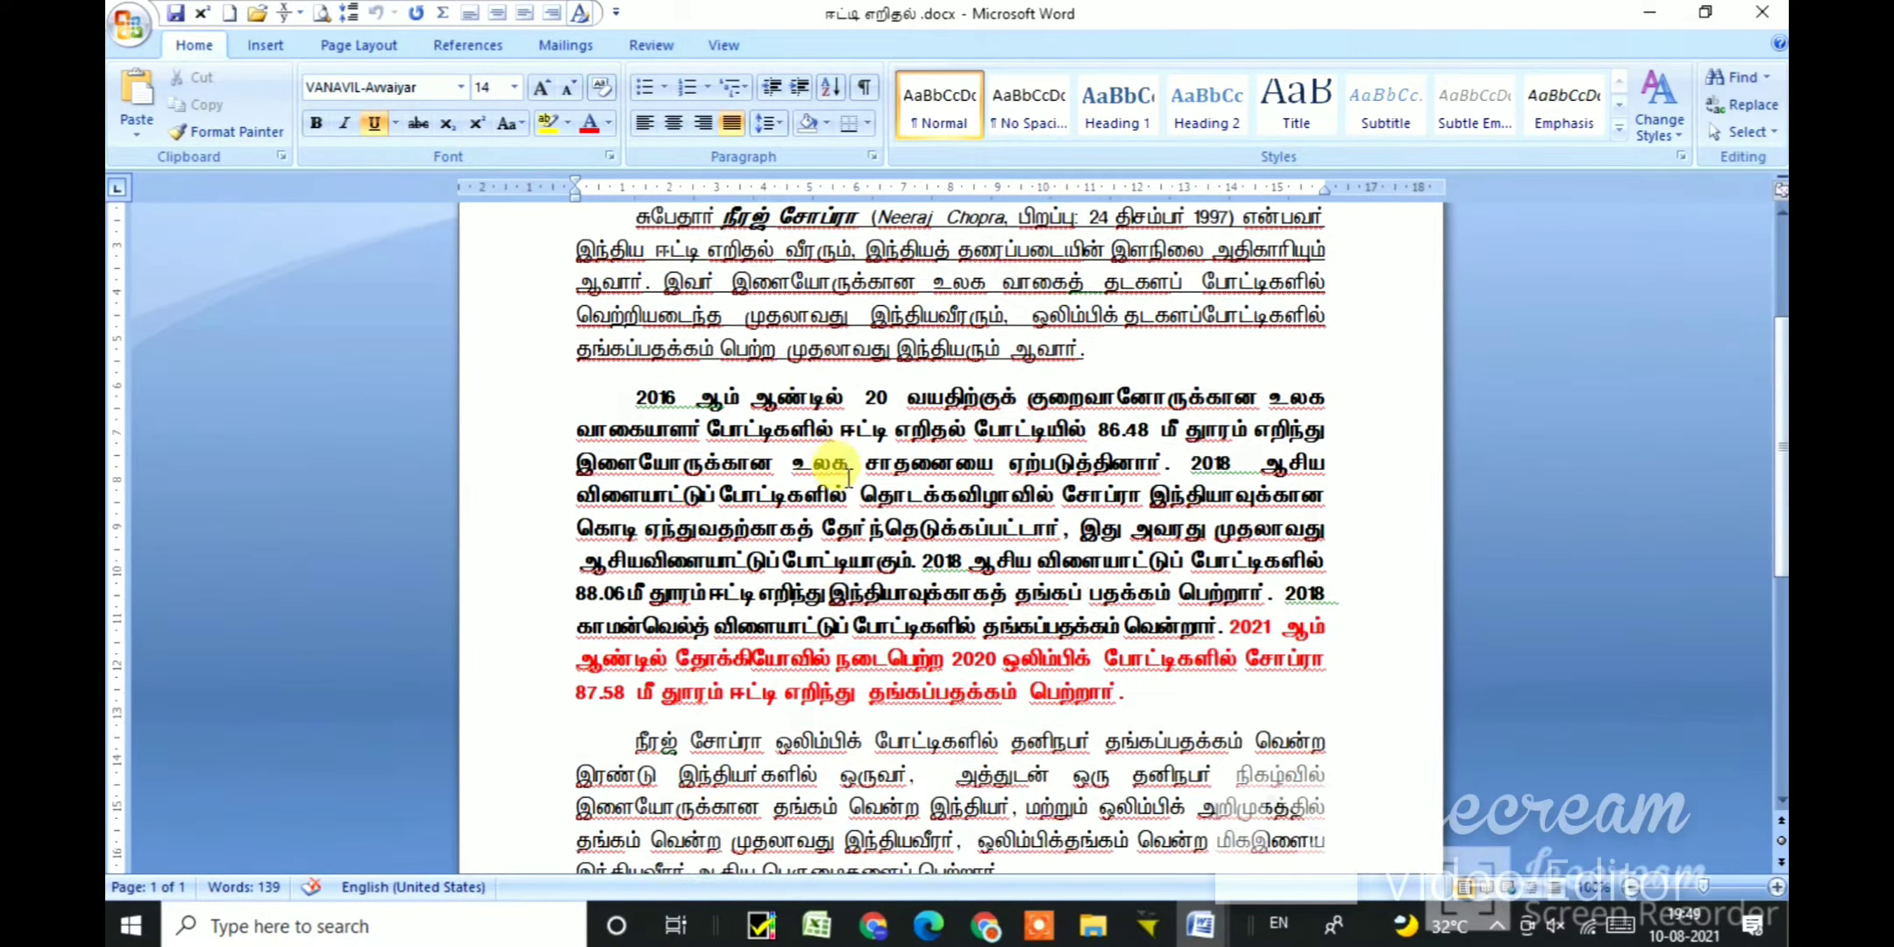
left_click(1644, 13)
left_click(1641, 10)
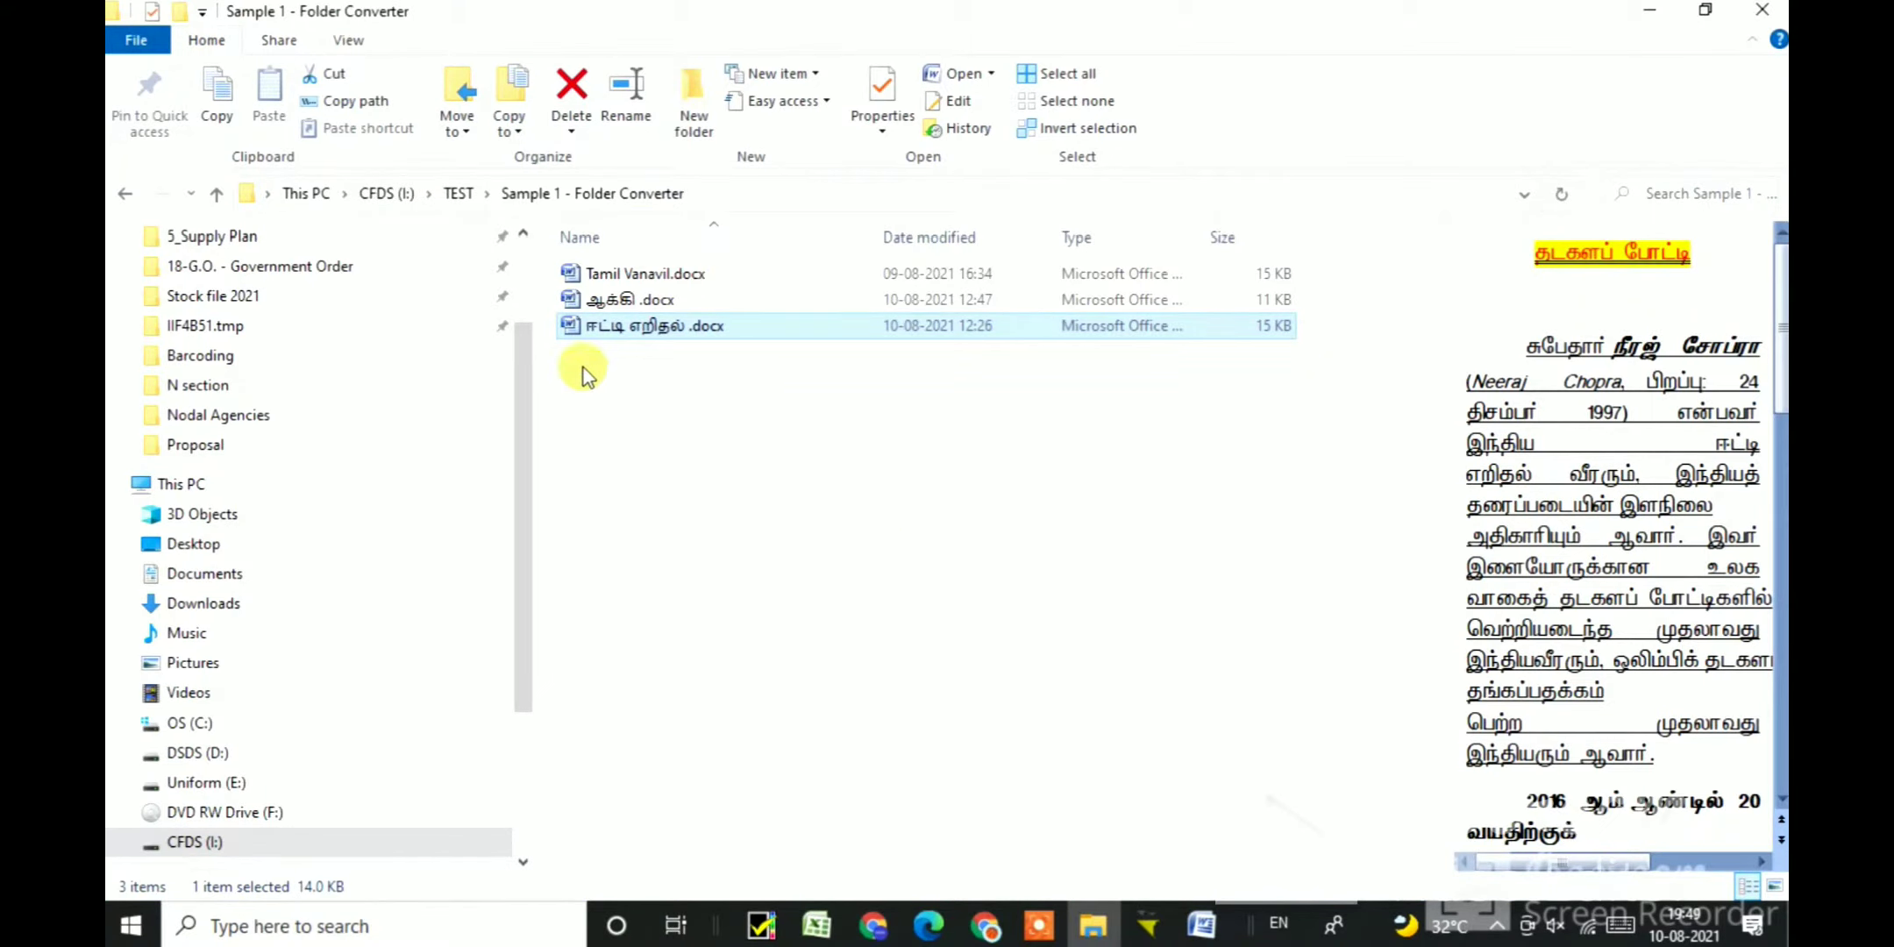
Step: Confirm Result - (Sample 1) in TEST is empty, minimize Explorer and Chrome, and restore the converter
left_click(459, 194)
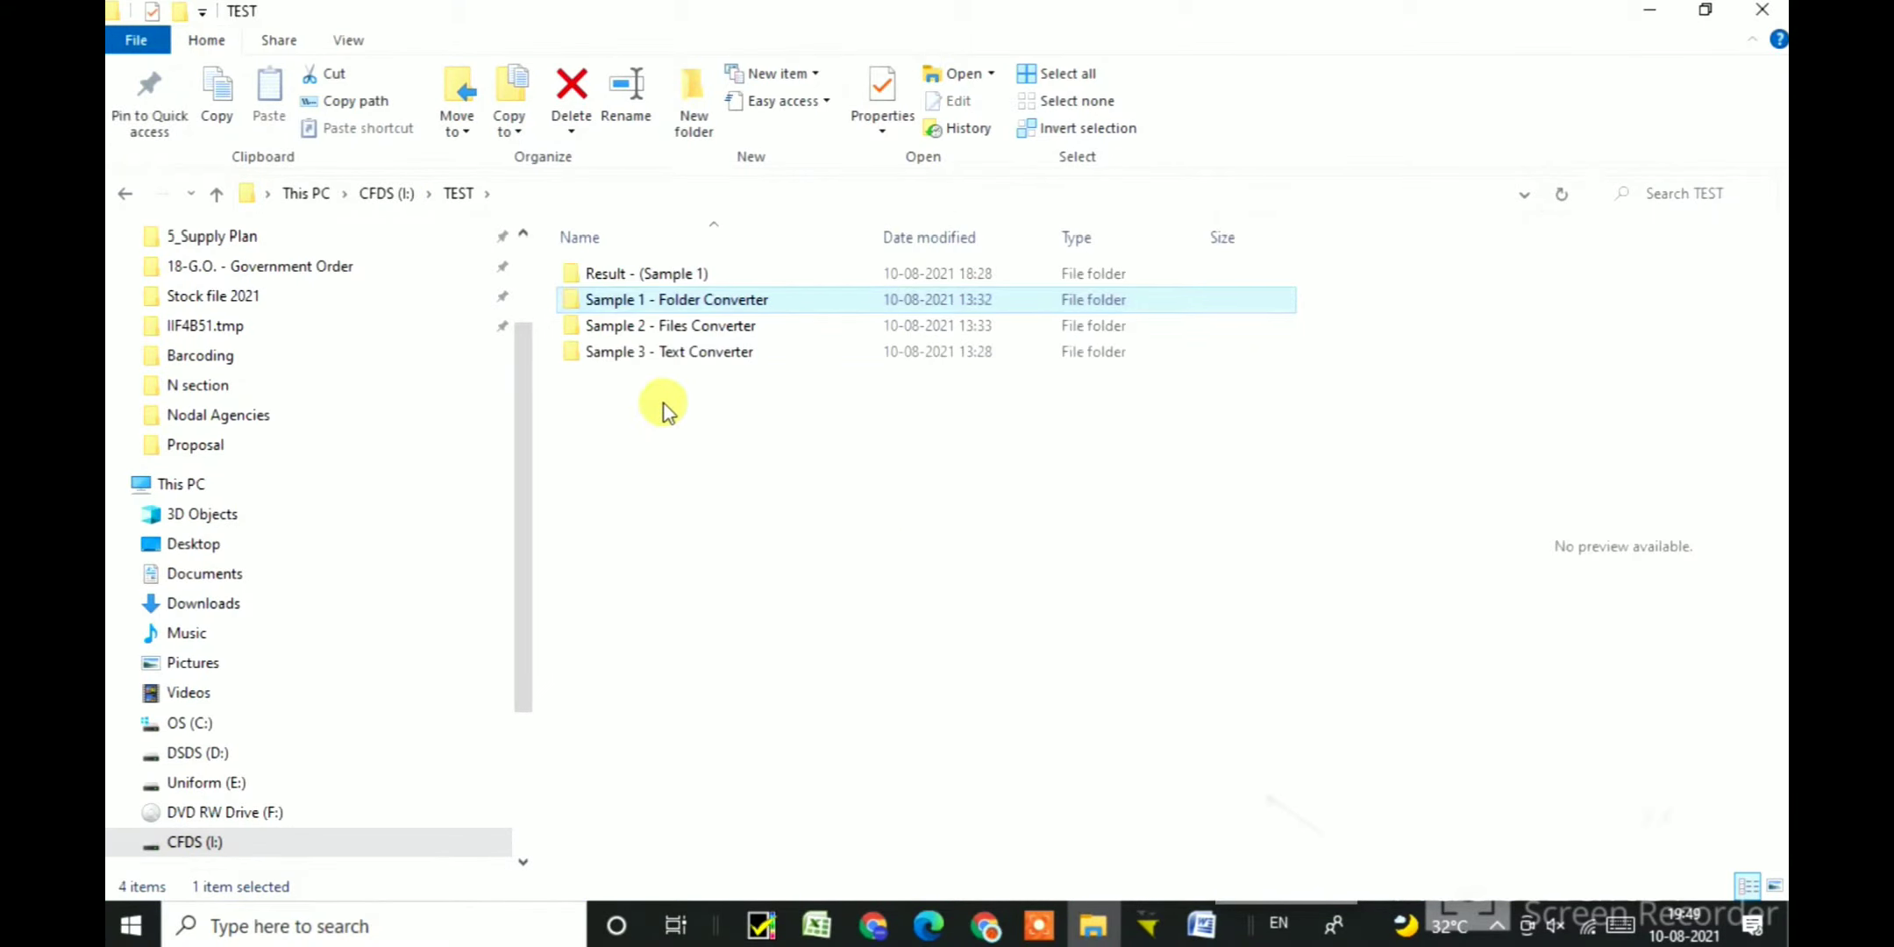
double_click(730, 272)
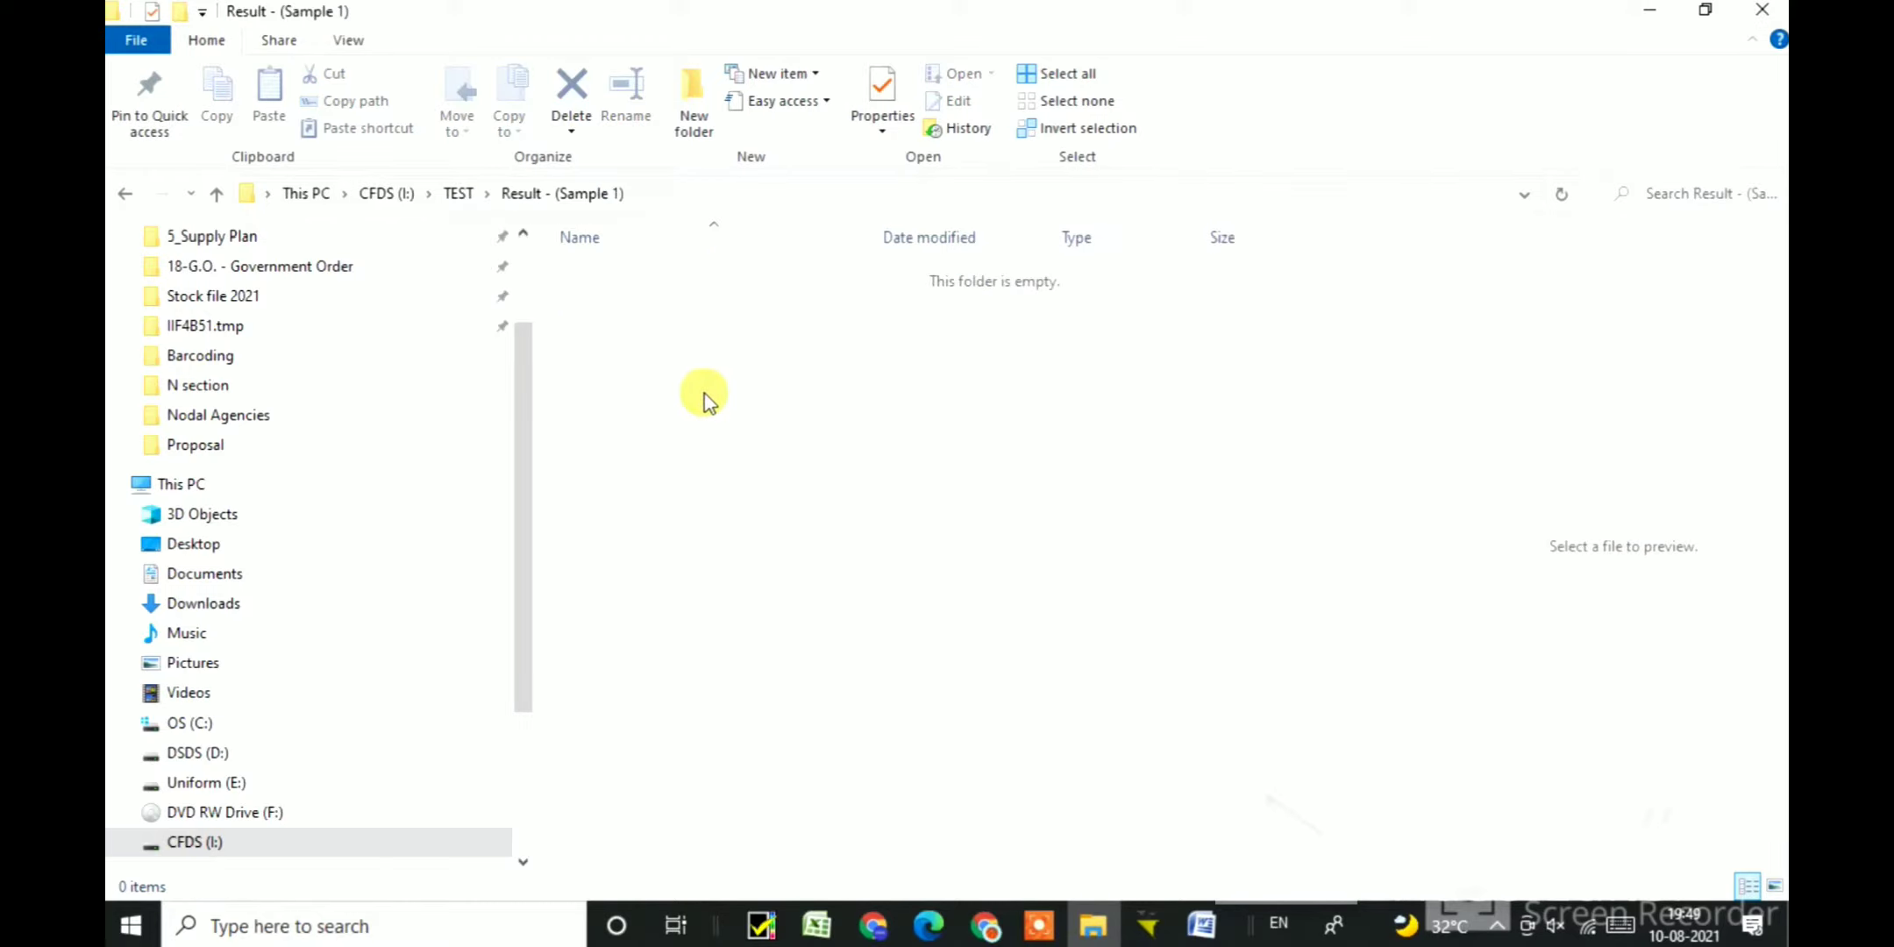
left_click(130, 195)
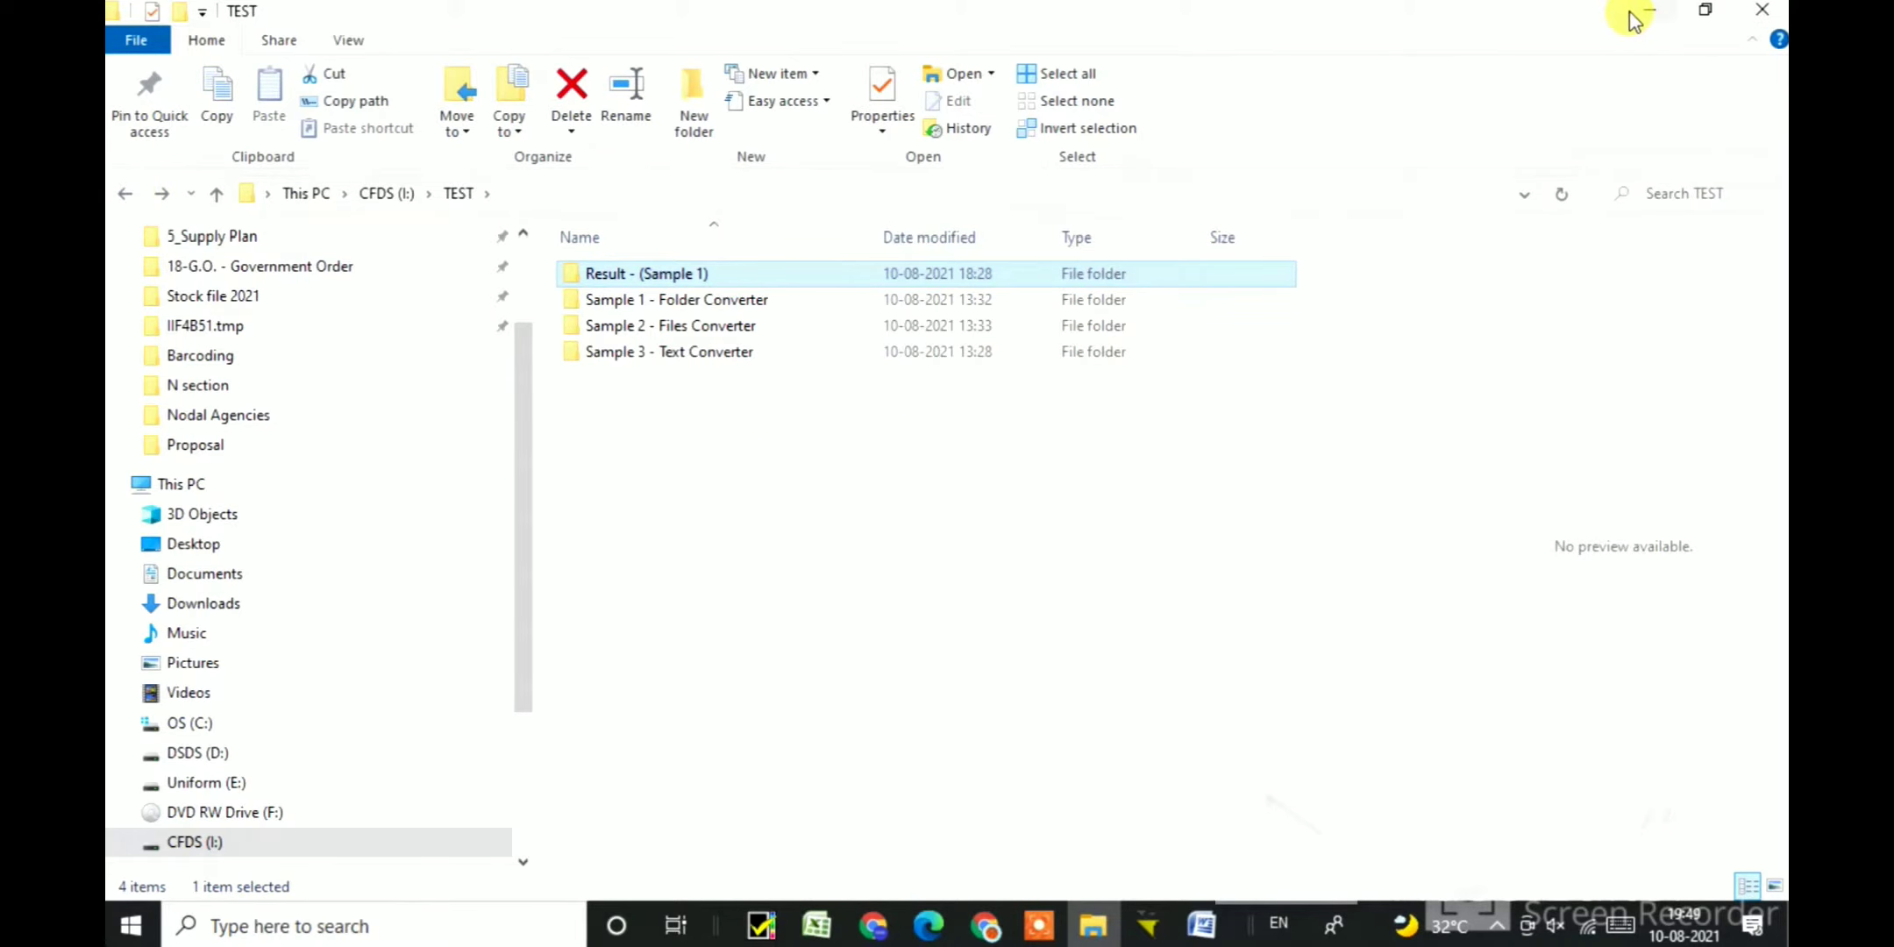
left_click(1636, 14)
left_click(1651, 15)
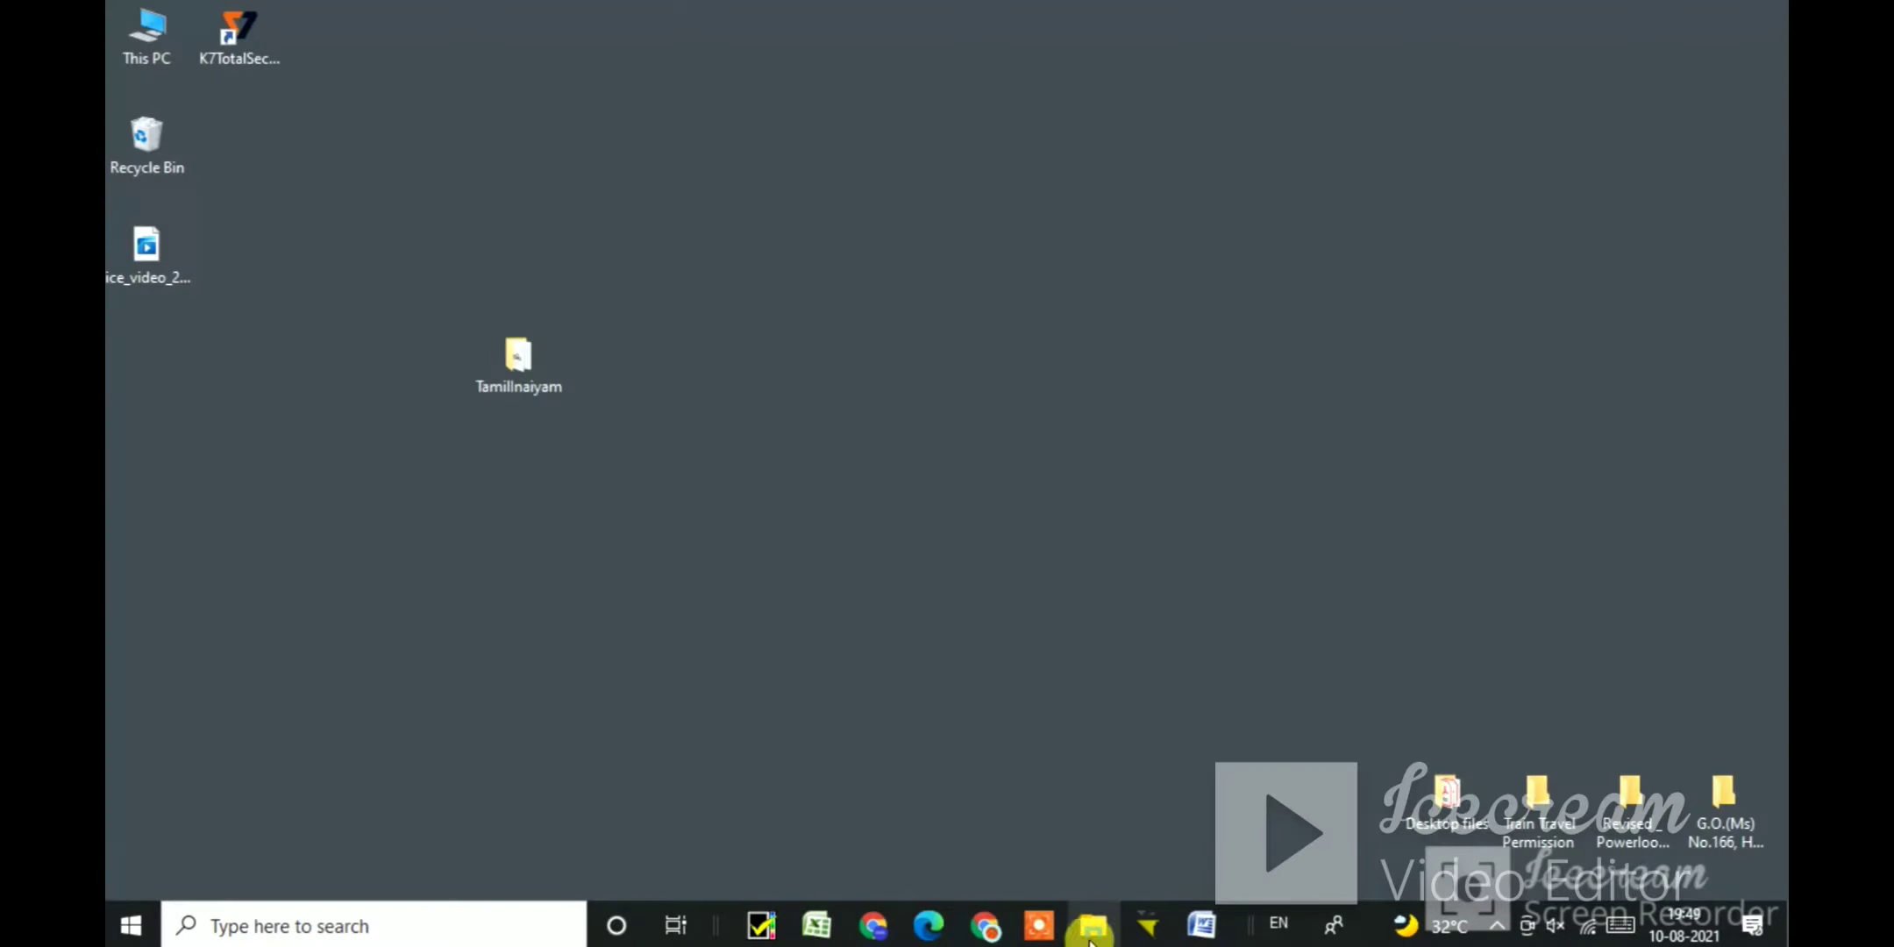
left_click(1148, 926)
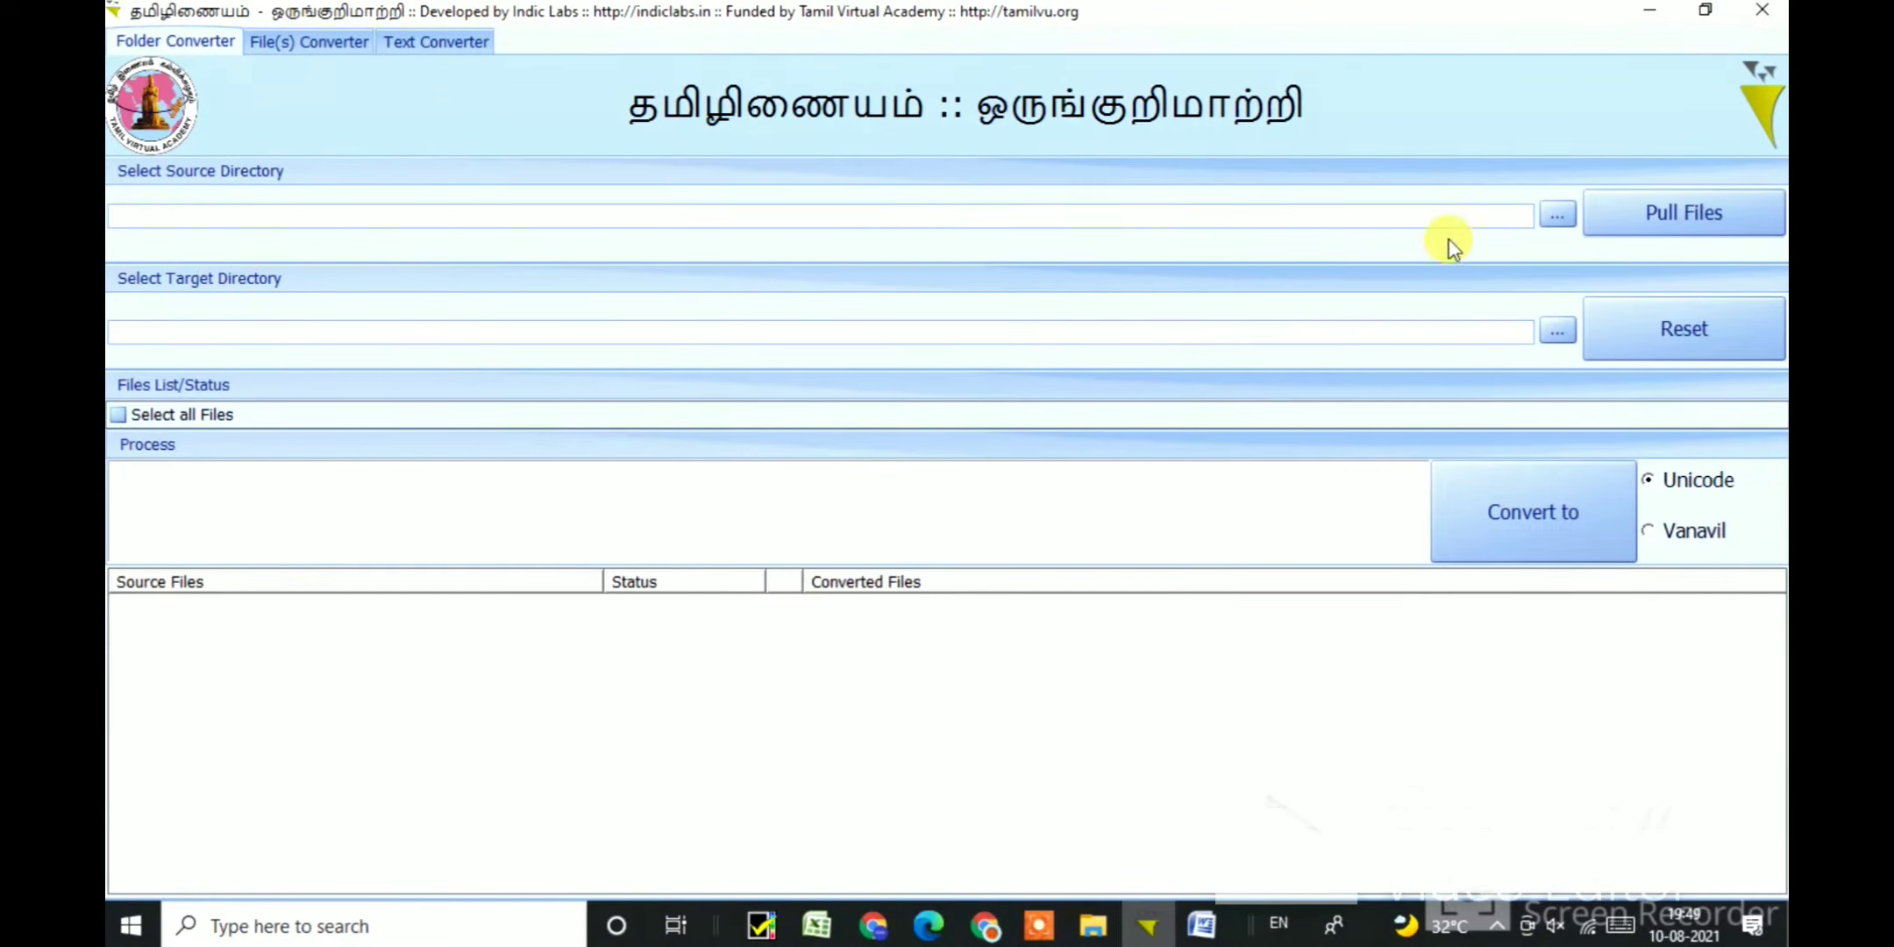
Step: Set the converter's source directory to I:\TEST\Sample 1 - Folder Converter
left_click(1558, 216)
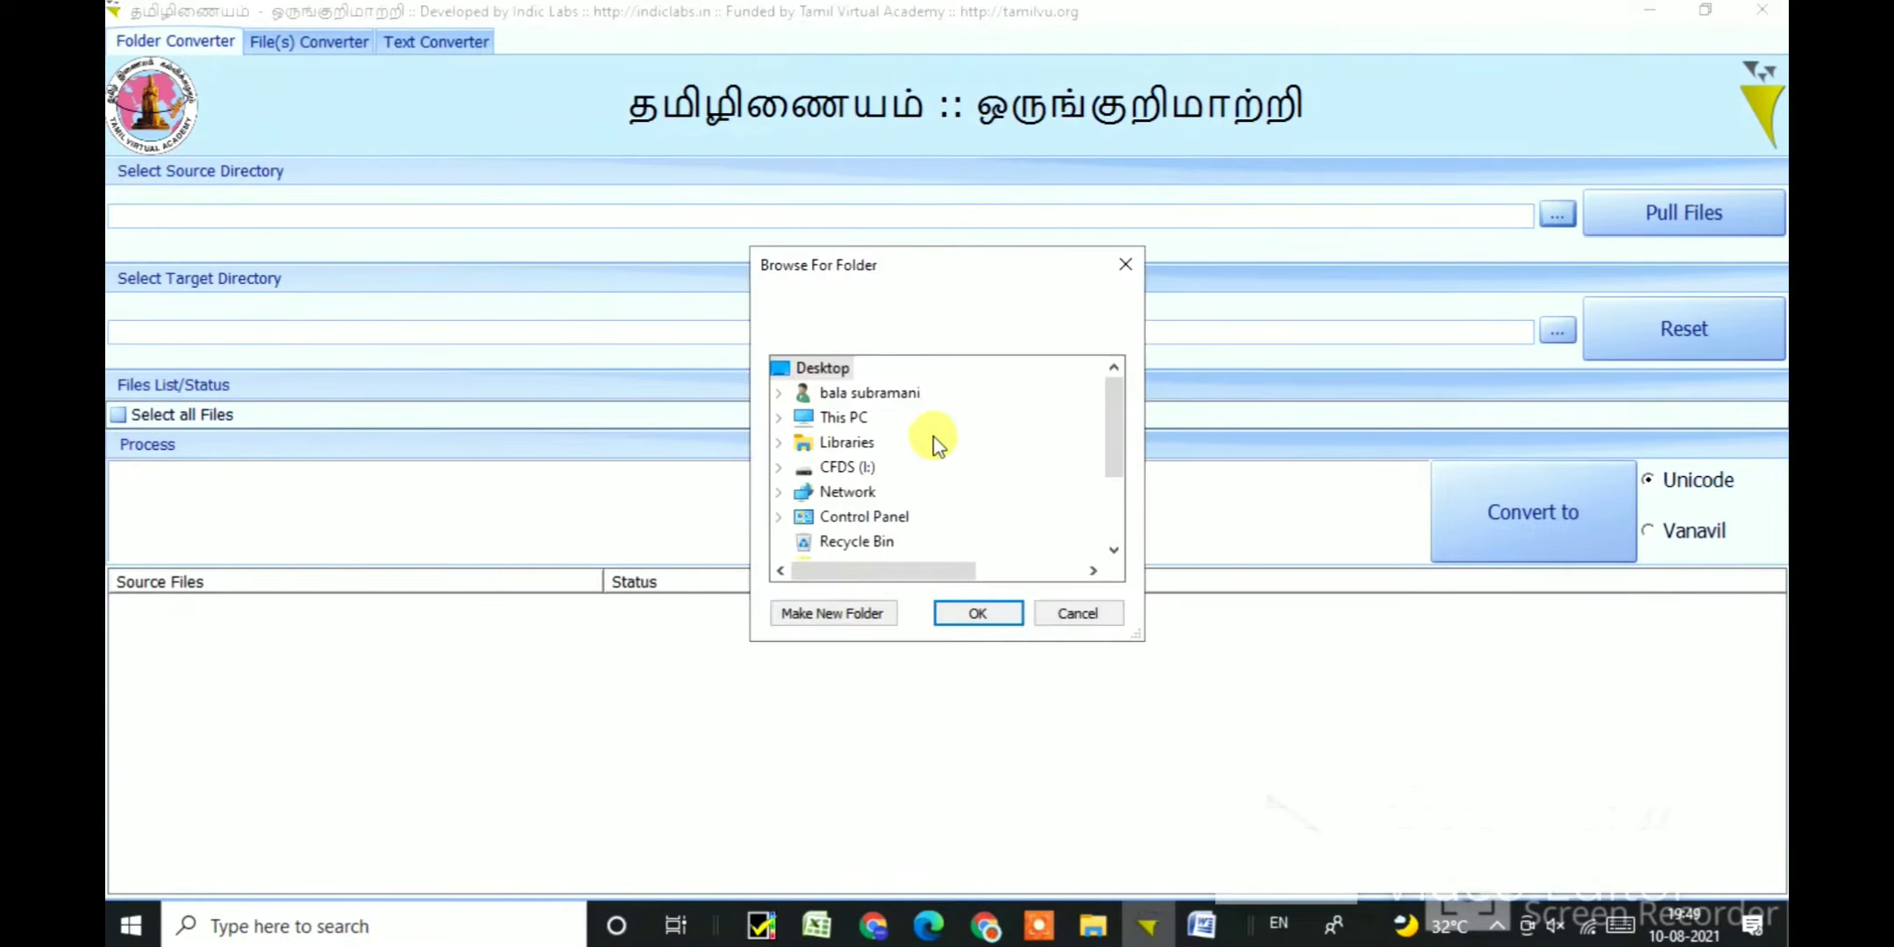
scroll(842, 491, "down", 1)
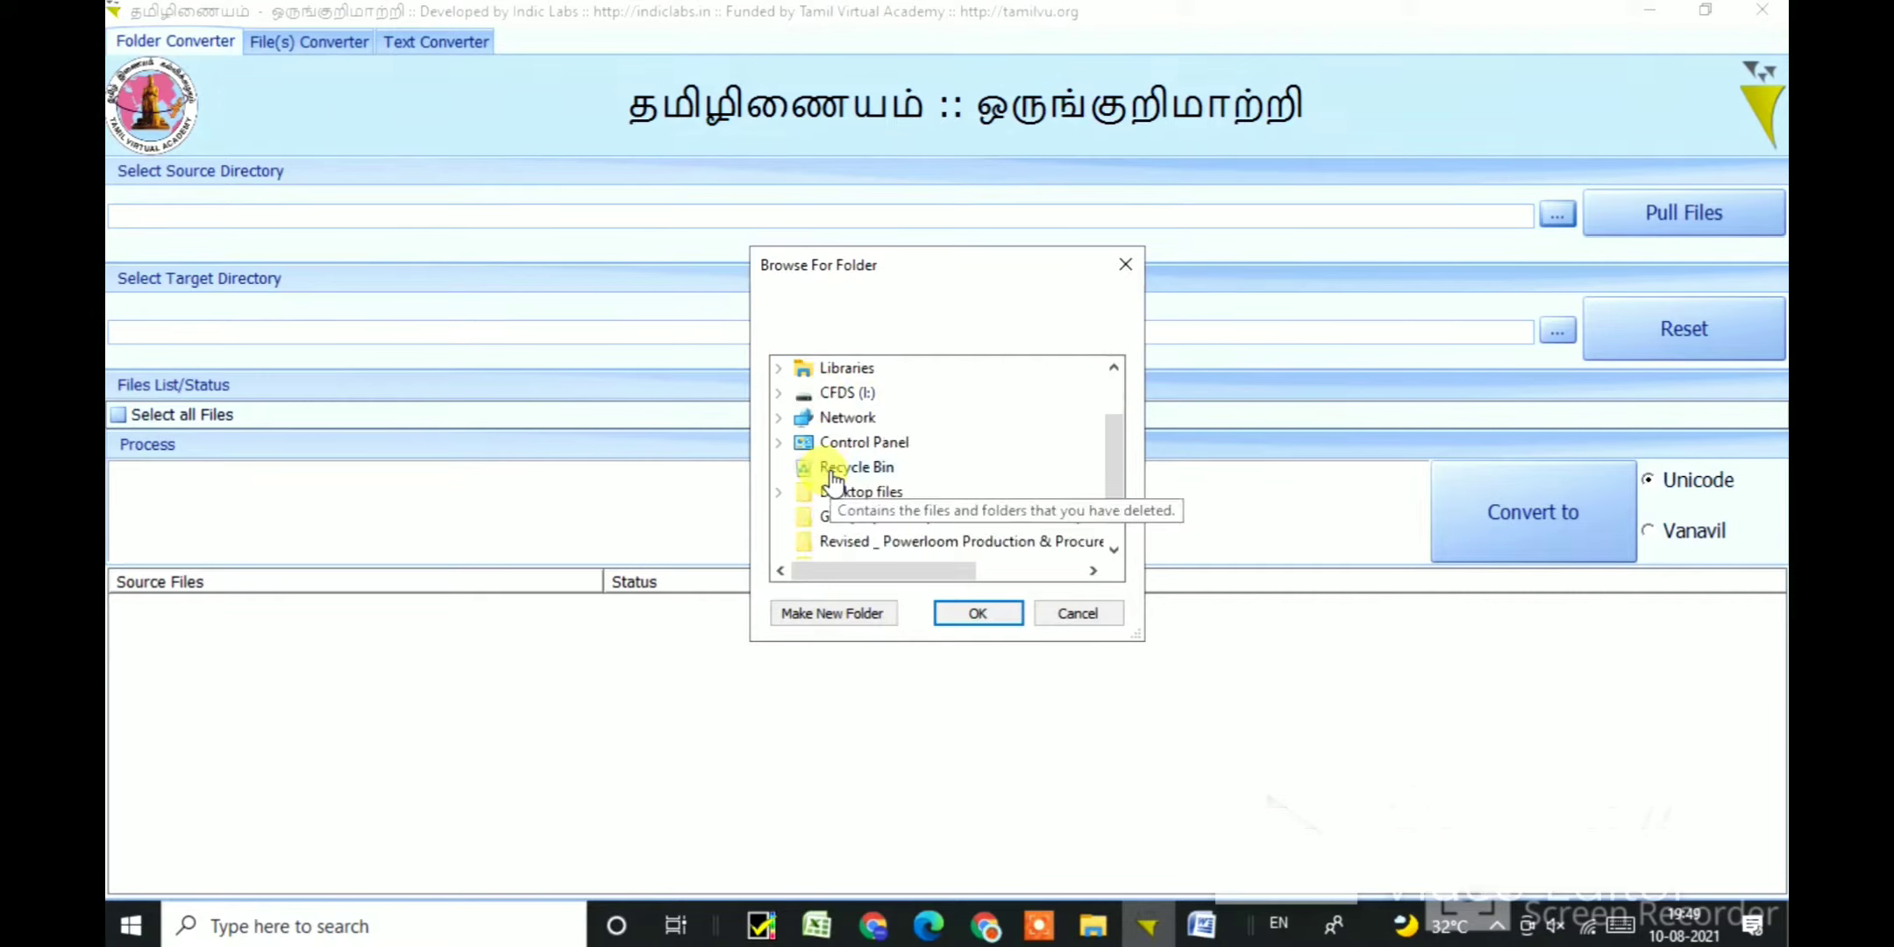
double_click(850, 394)
double_click(856, 517)
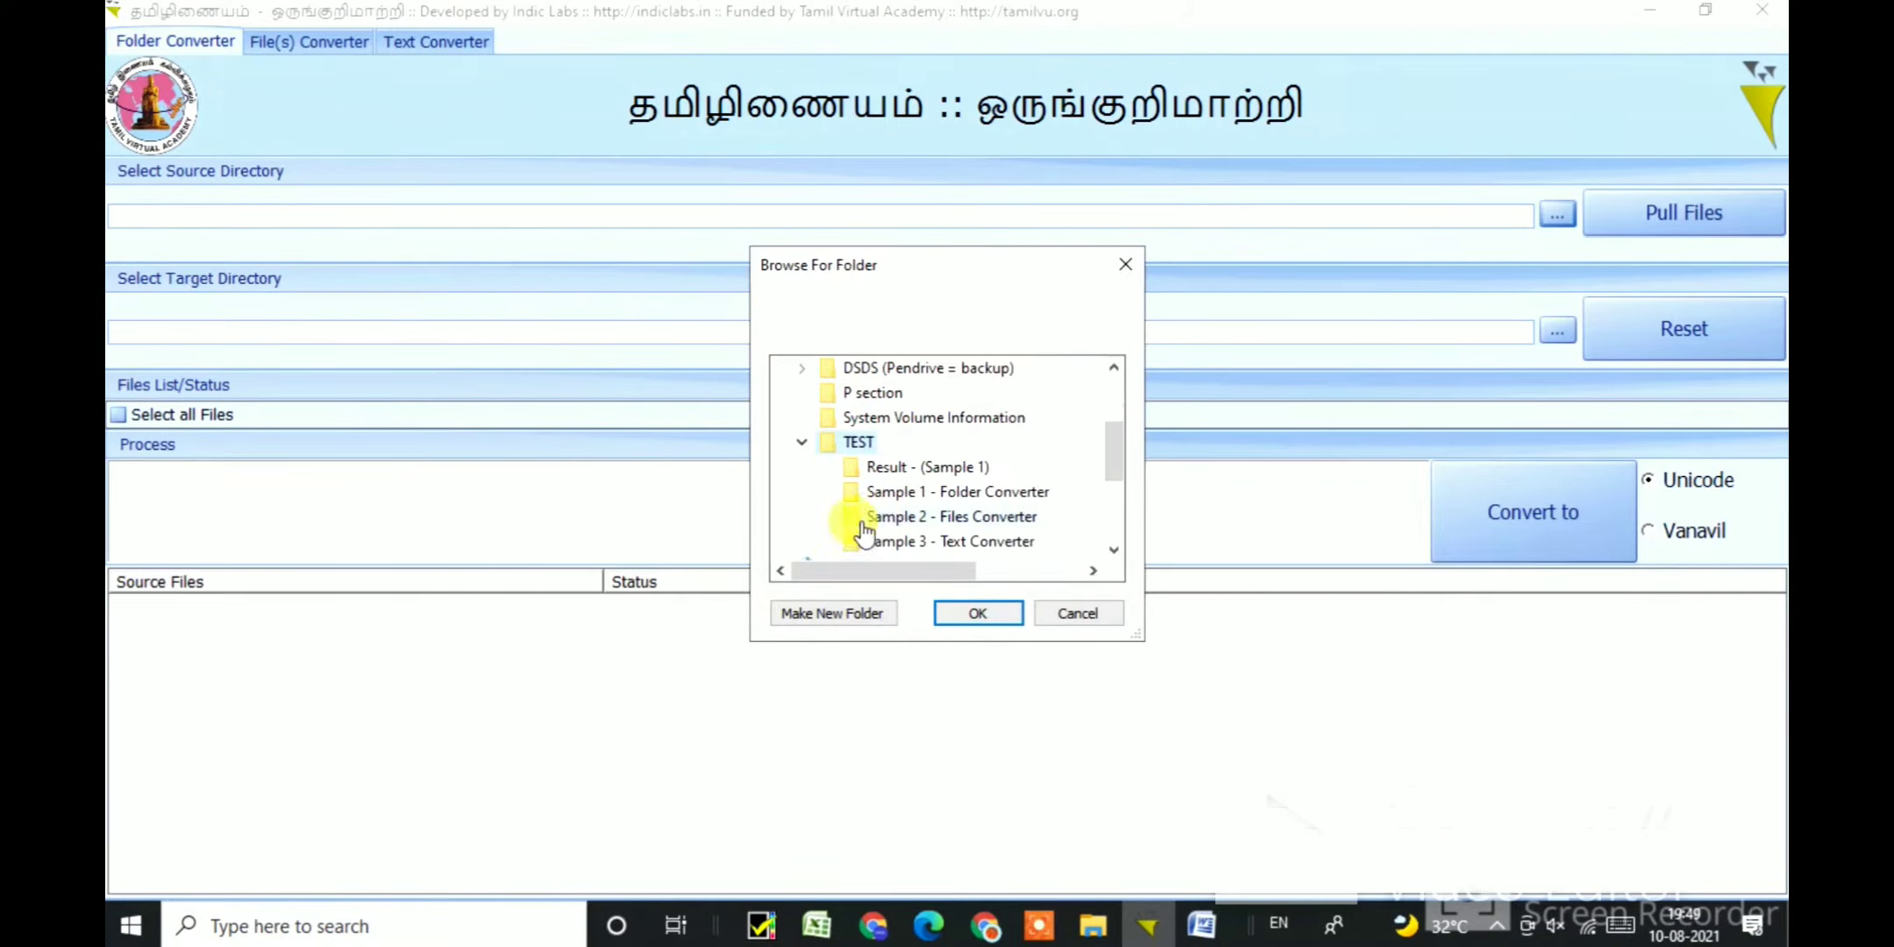
left_click(903, 493)
left_click(974, 610)
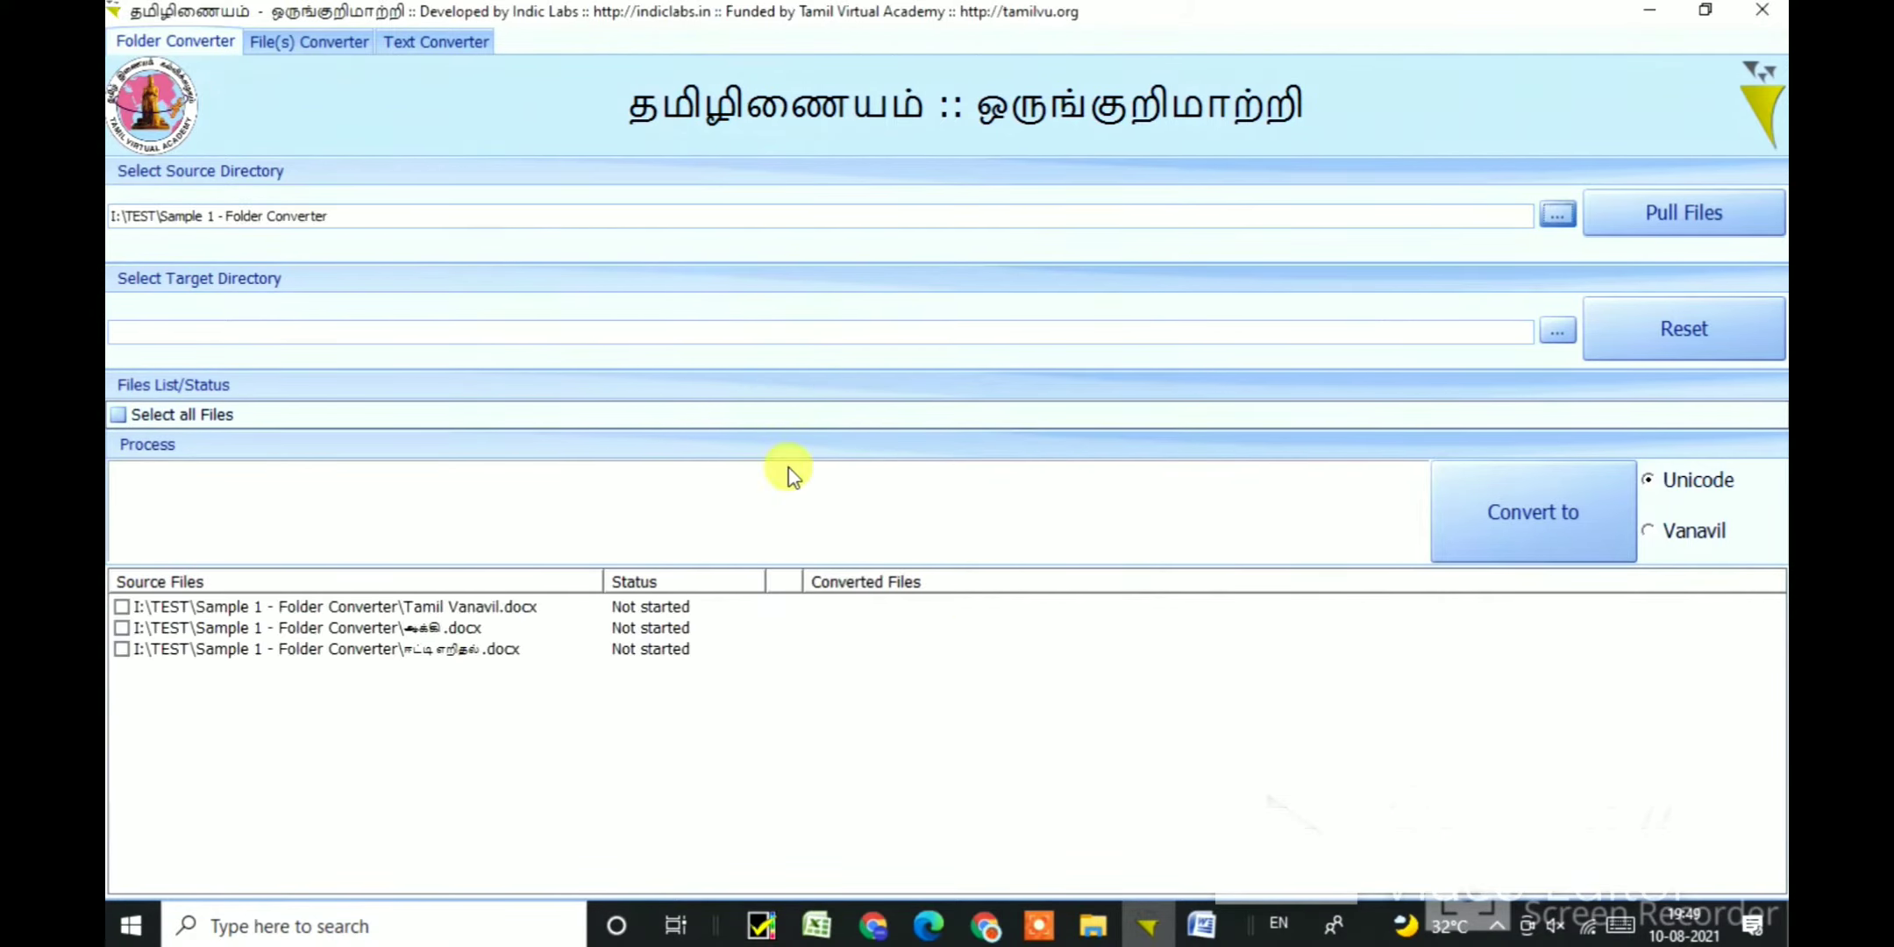
Step: Set the target directory to I:\TEST\Result - (Sample 1) and convert all three files to Unicode
left_click(1557, 333)
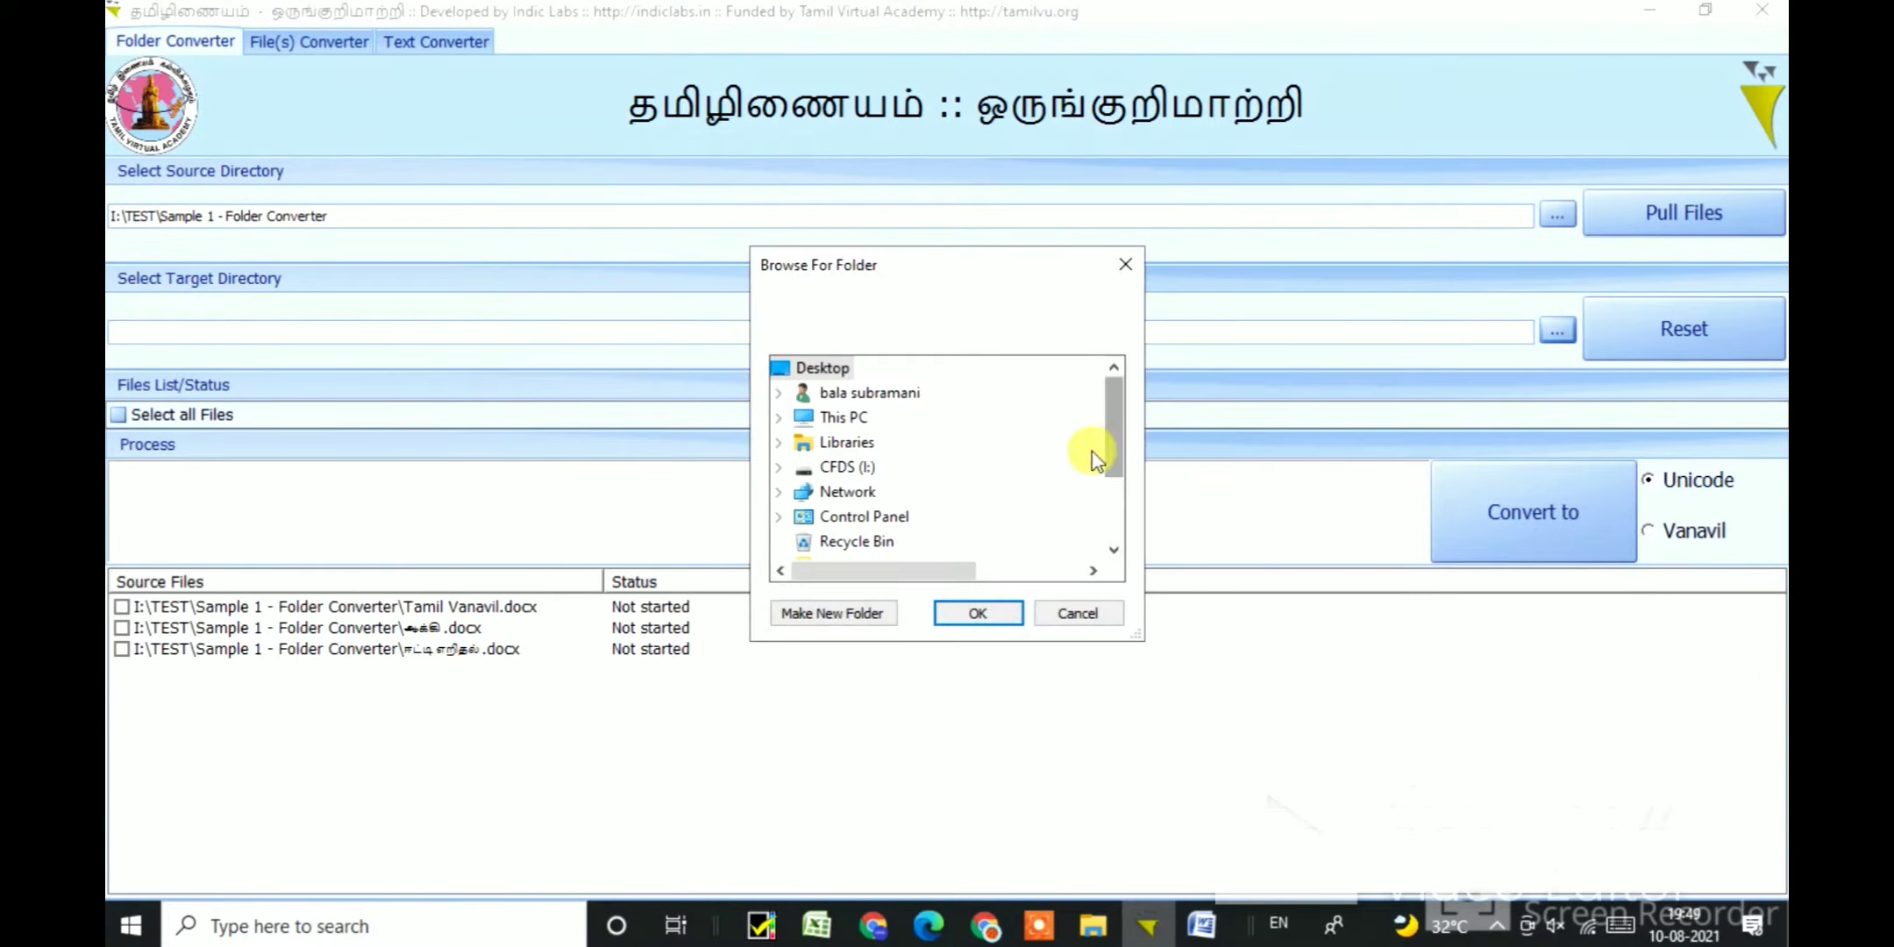
double_click(846, 471)
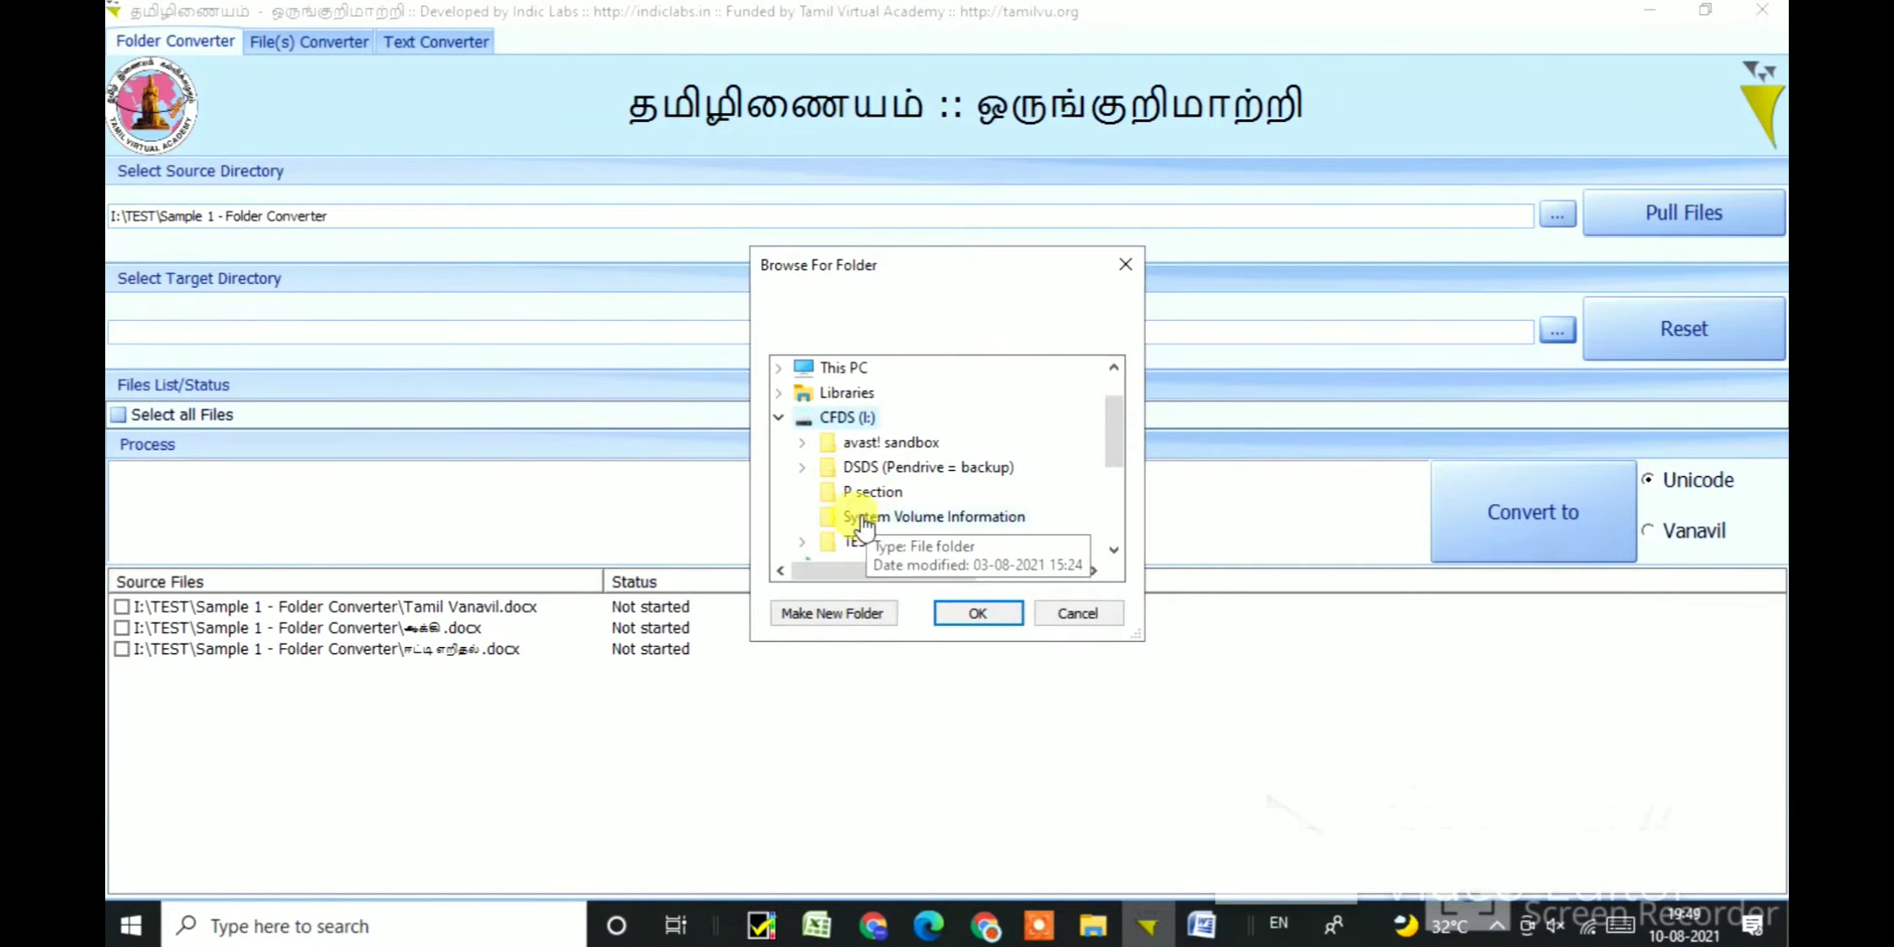
double_click(855, 541)
left_click(886, 467)
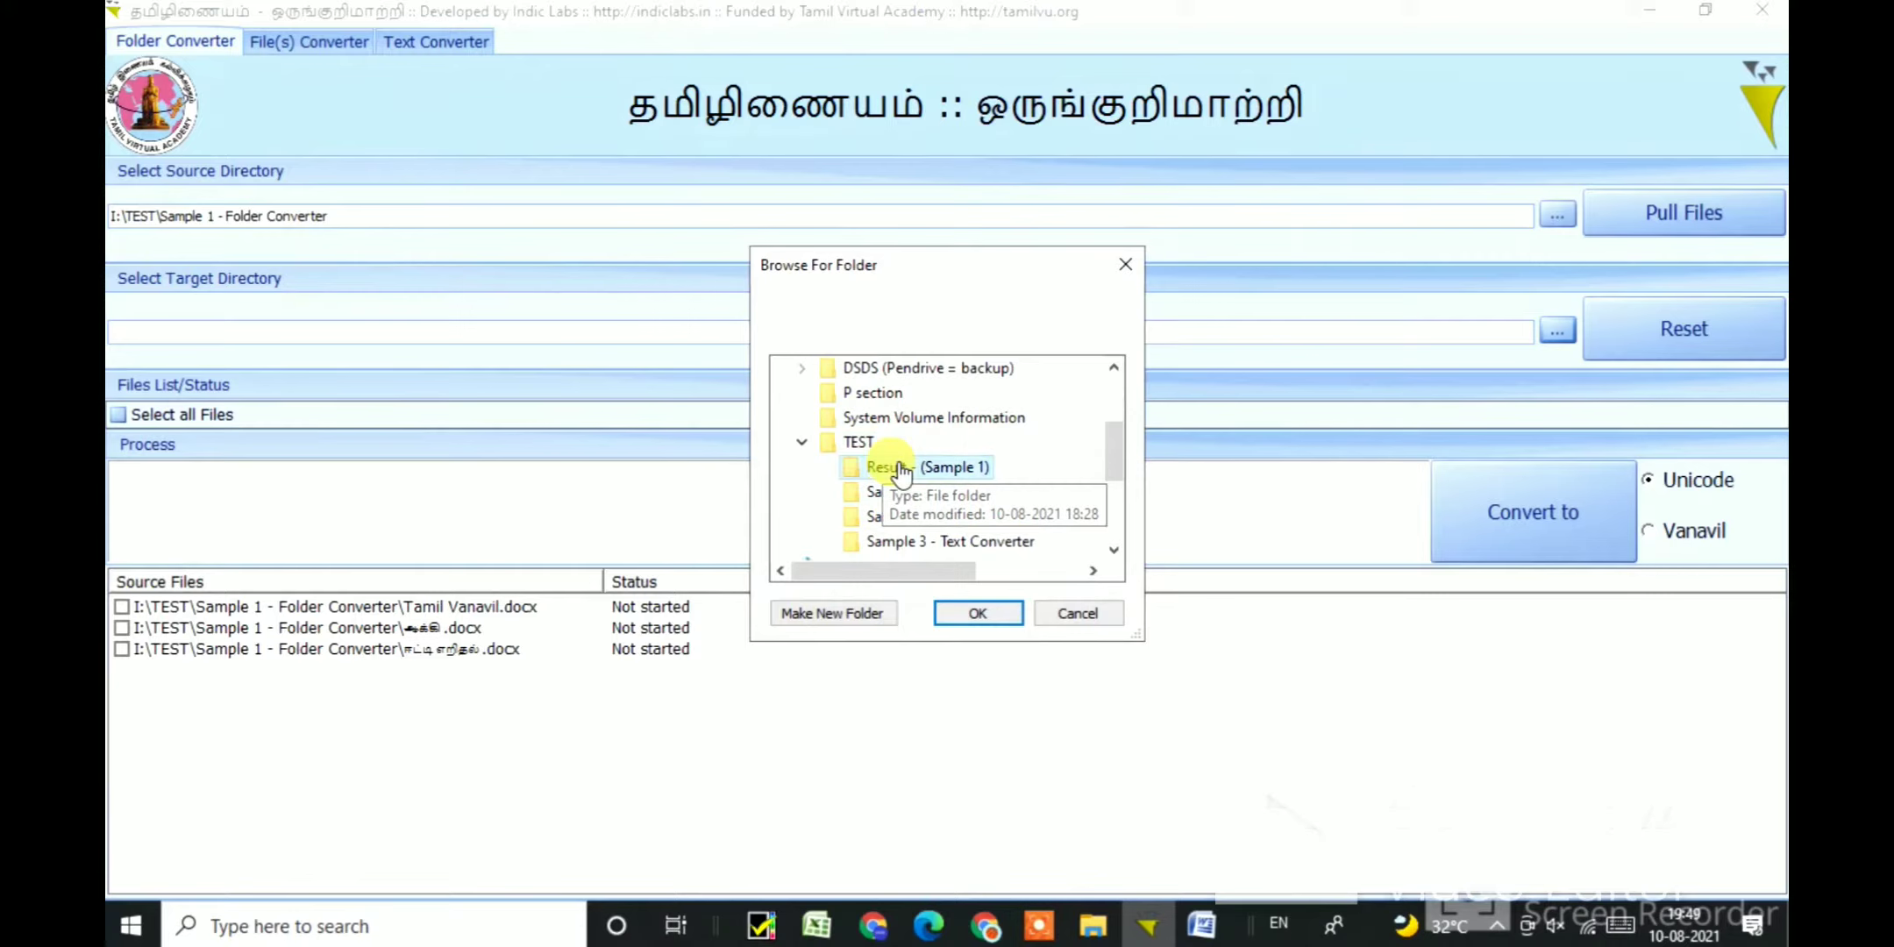
left_click(977, 613)
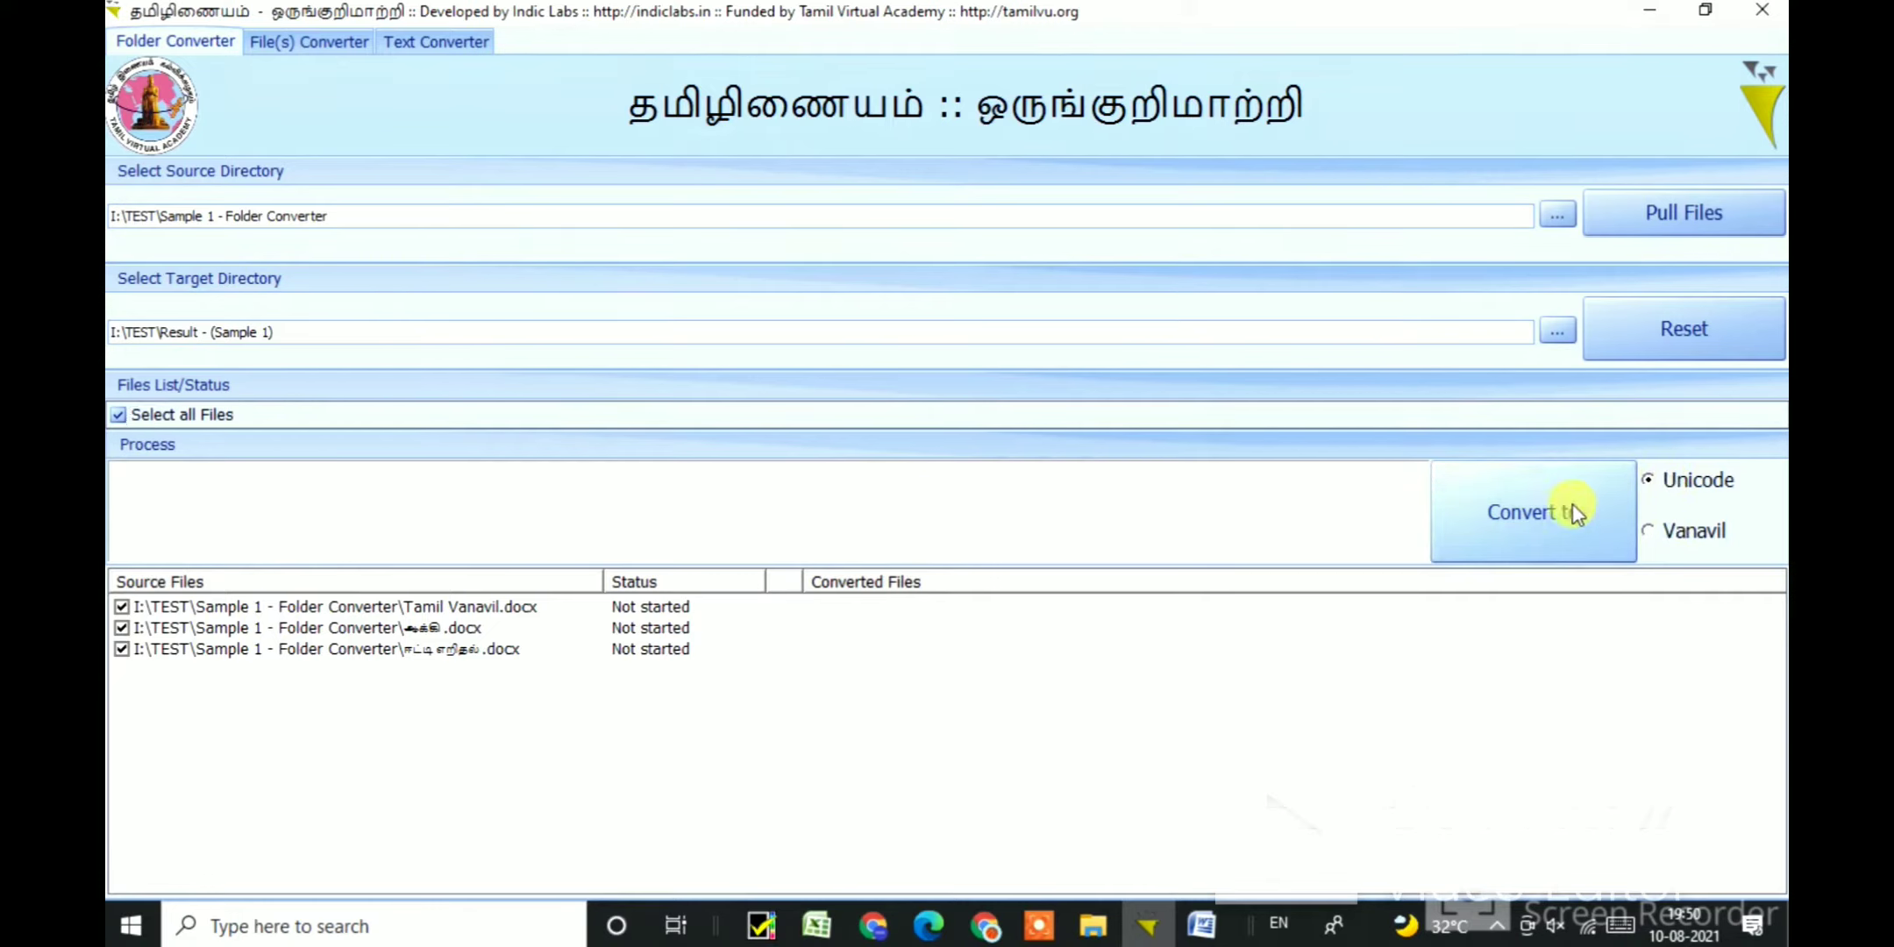
left_click(1513, 516)
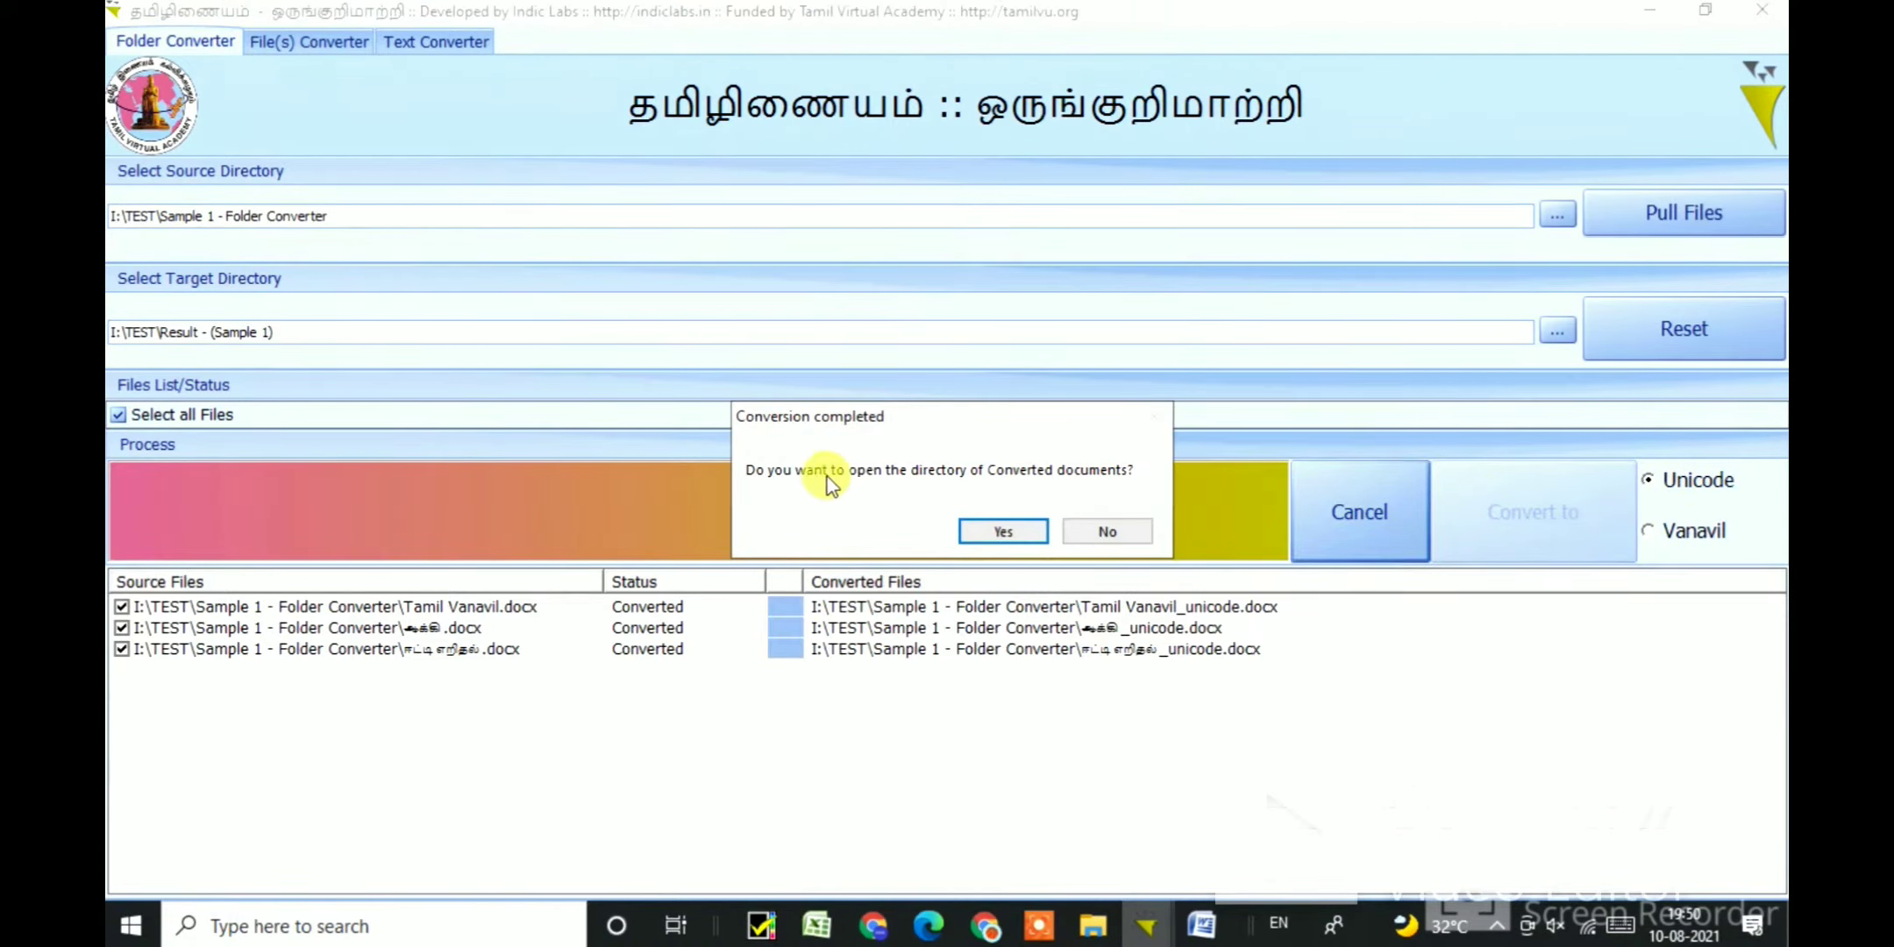
Step: Accept the prompt to open the folder holding the converted _unicode.docx files
left_click(1003, 530)
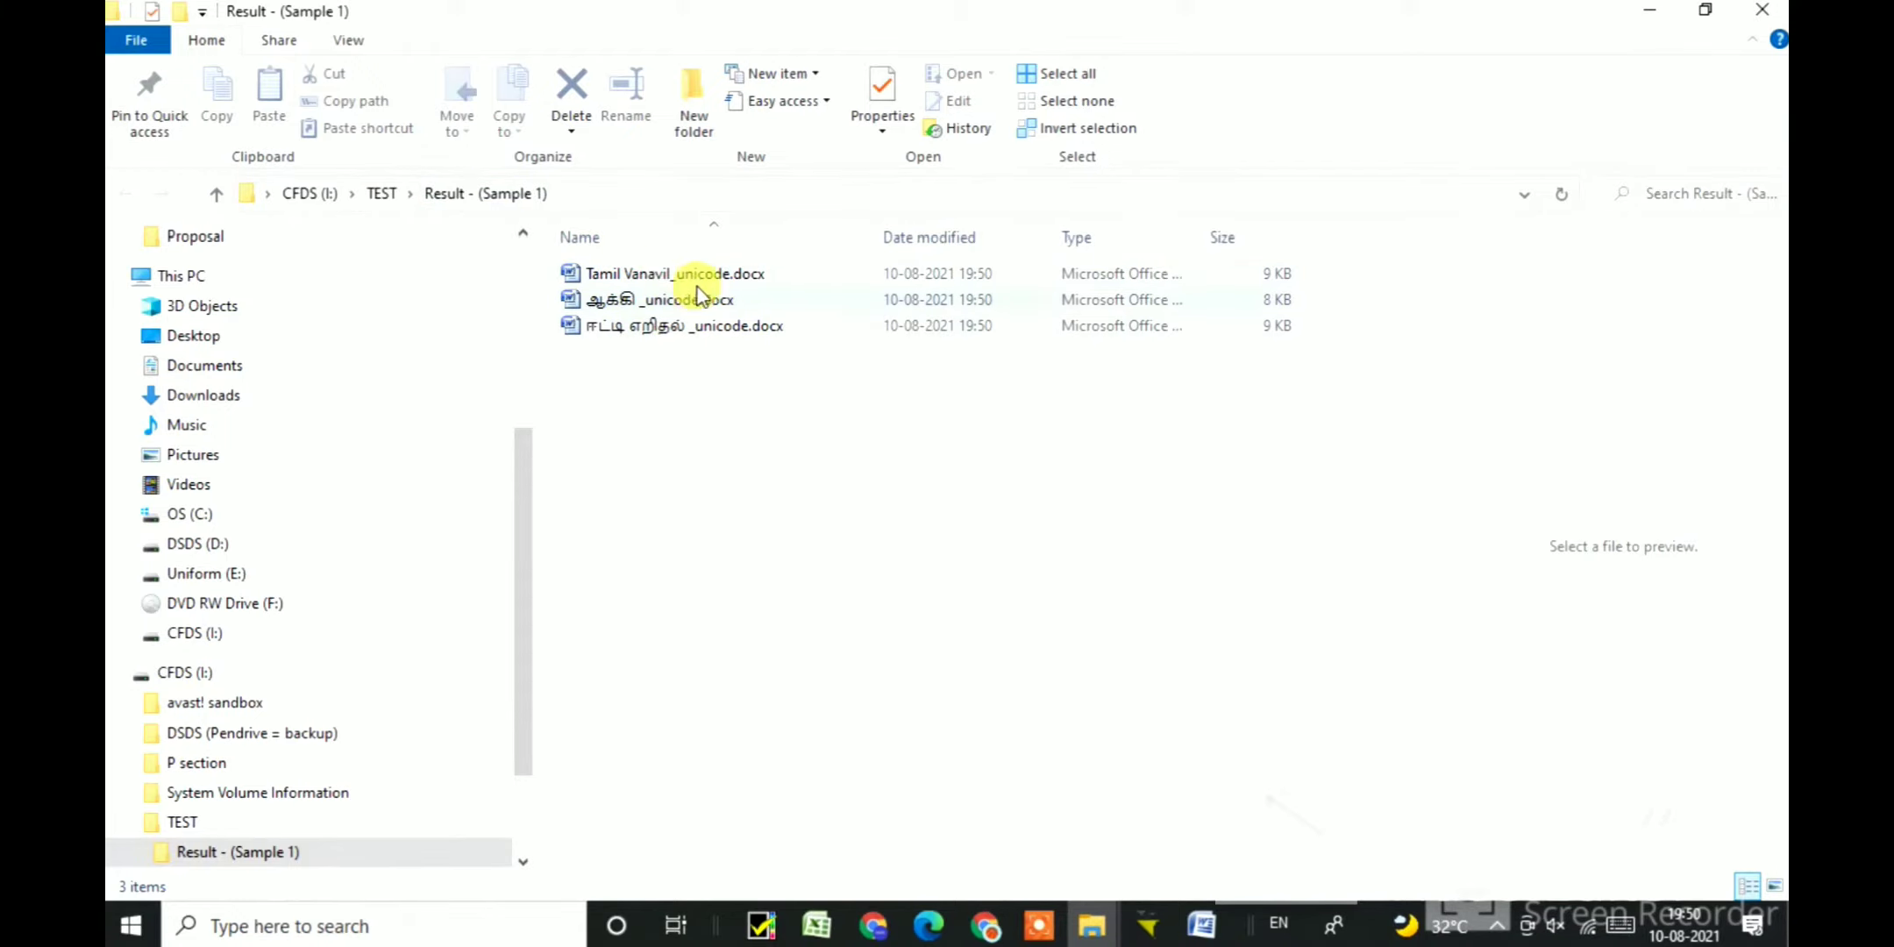
Step: Open Tamil Vanavil_unicode.docx in Word and look over its text
double_click(666, 273)
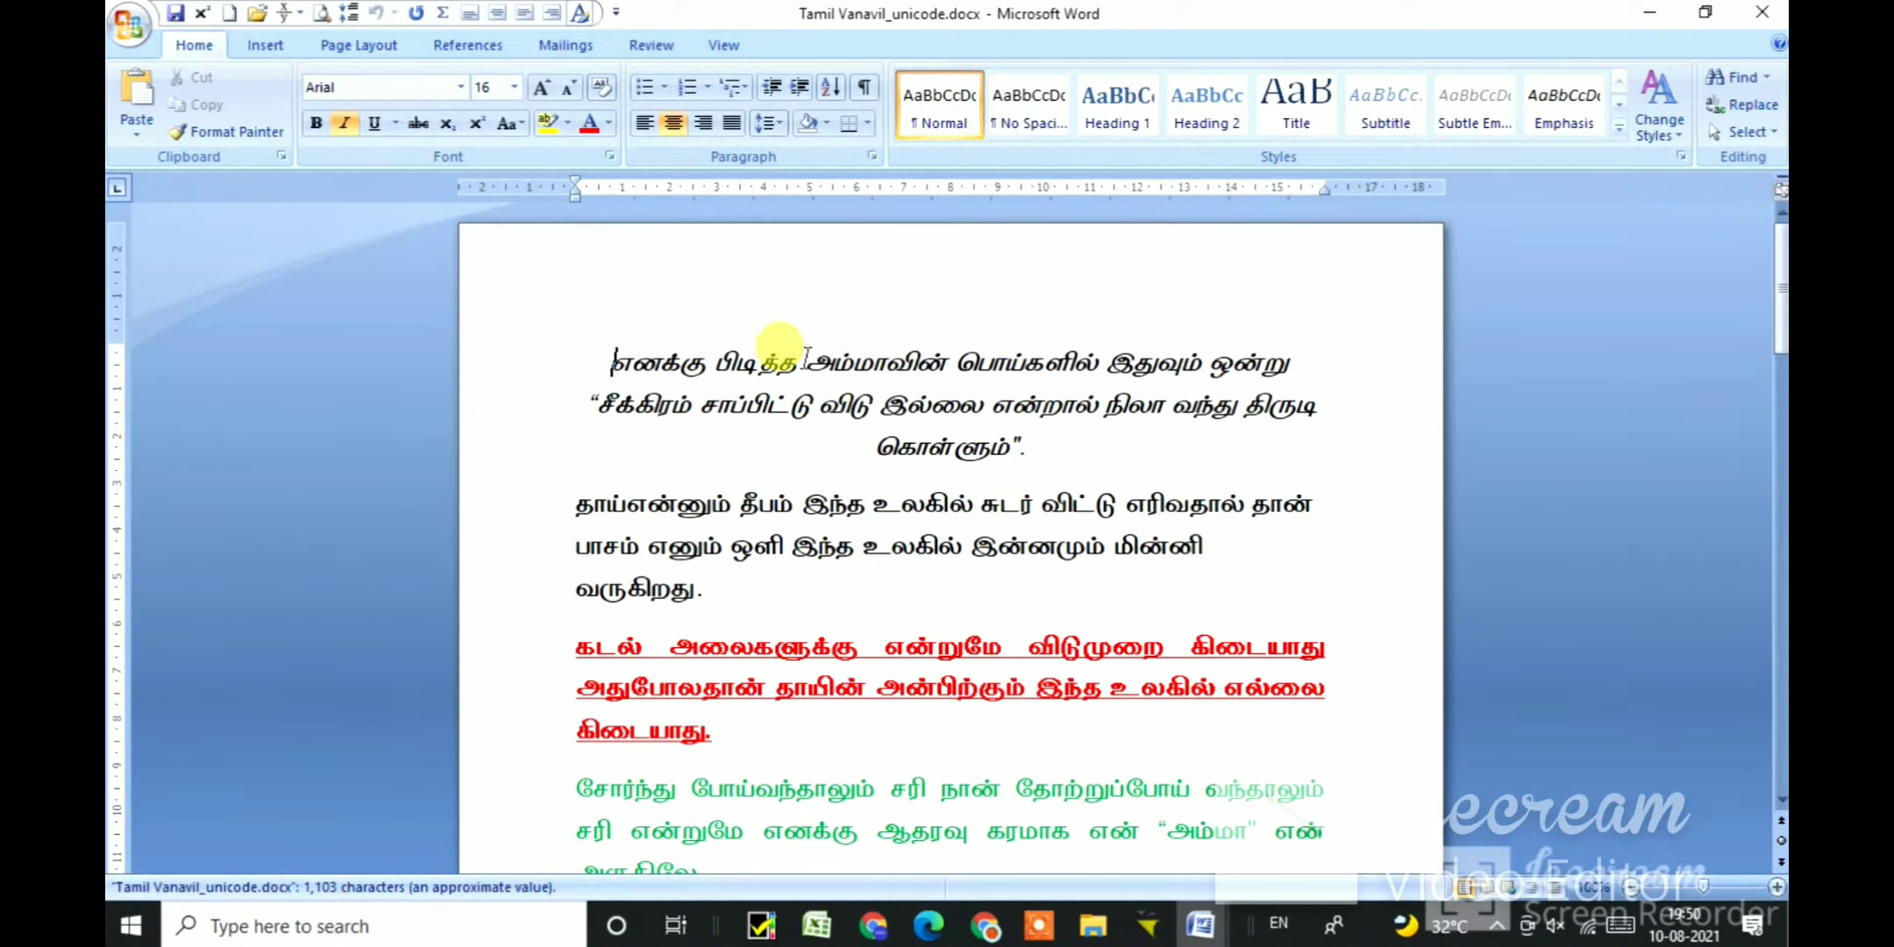
left_click(717, 361)
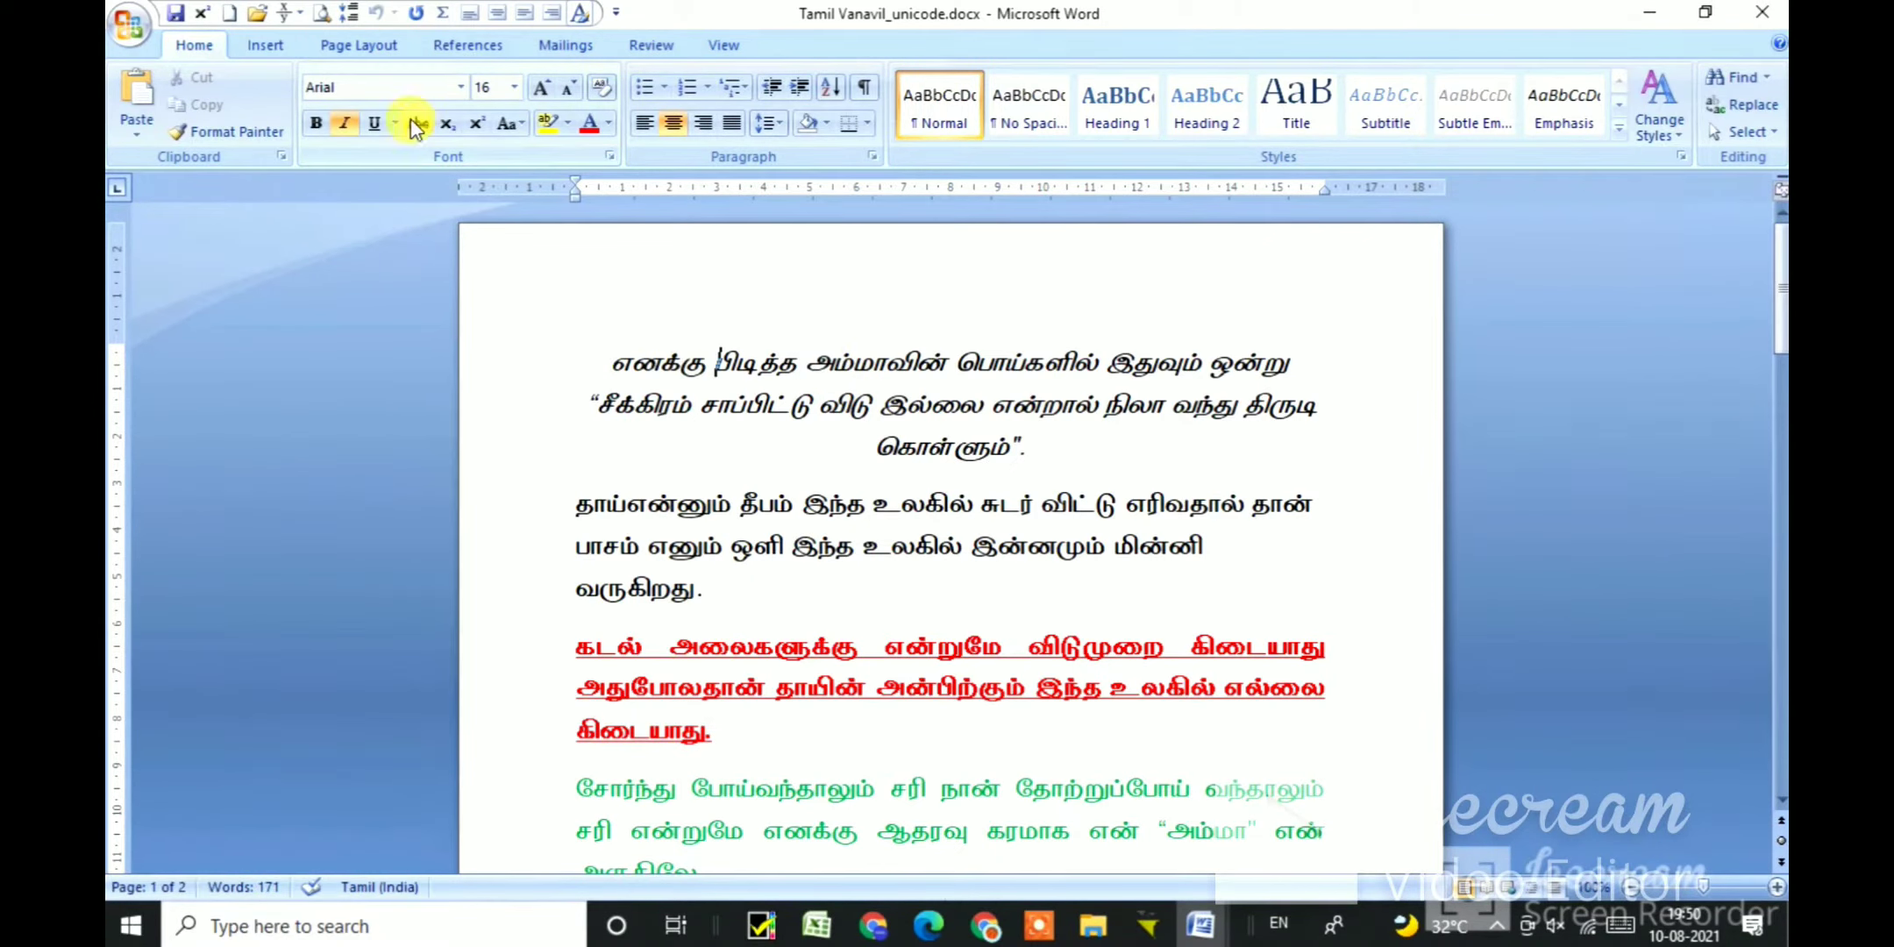
scroll(614, 473, "down", 2)
left_click(705, 518)
scroll(705, 518, "up", 2)
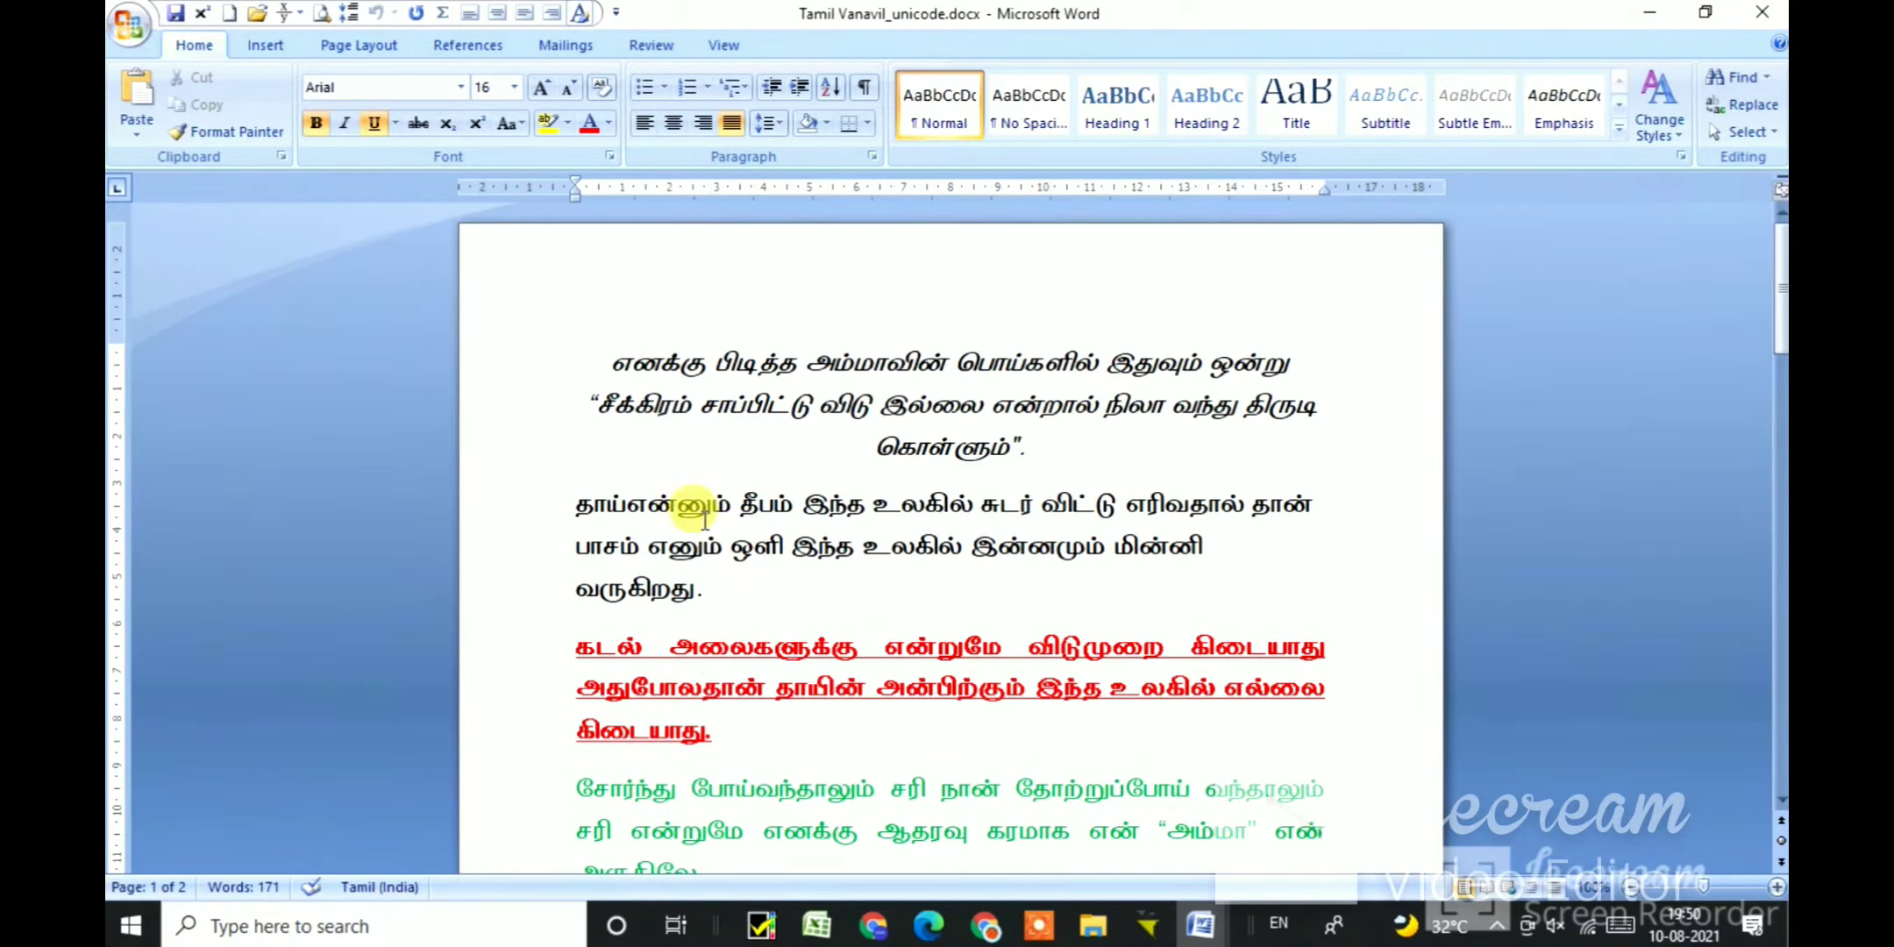
Step: Apply the TAU-Marutham font to all the text, review it, and minimize Word
key("ctrl+a")
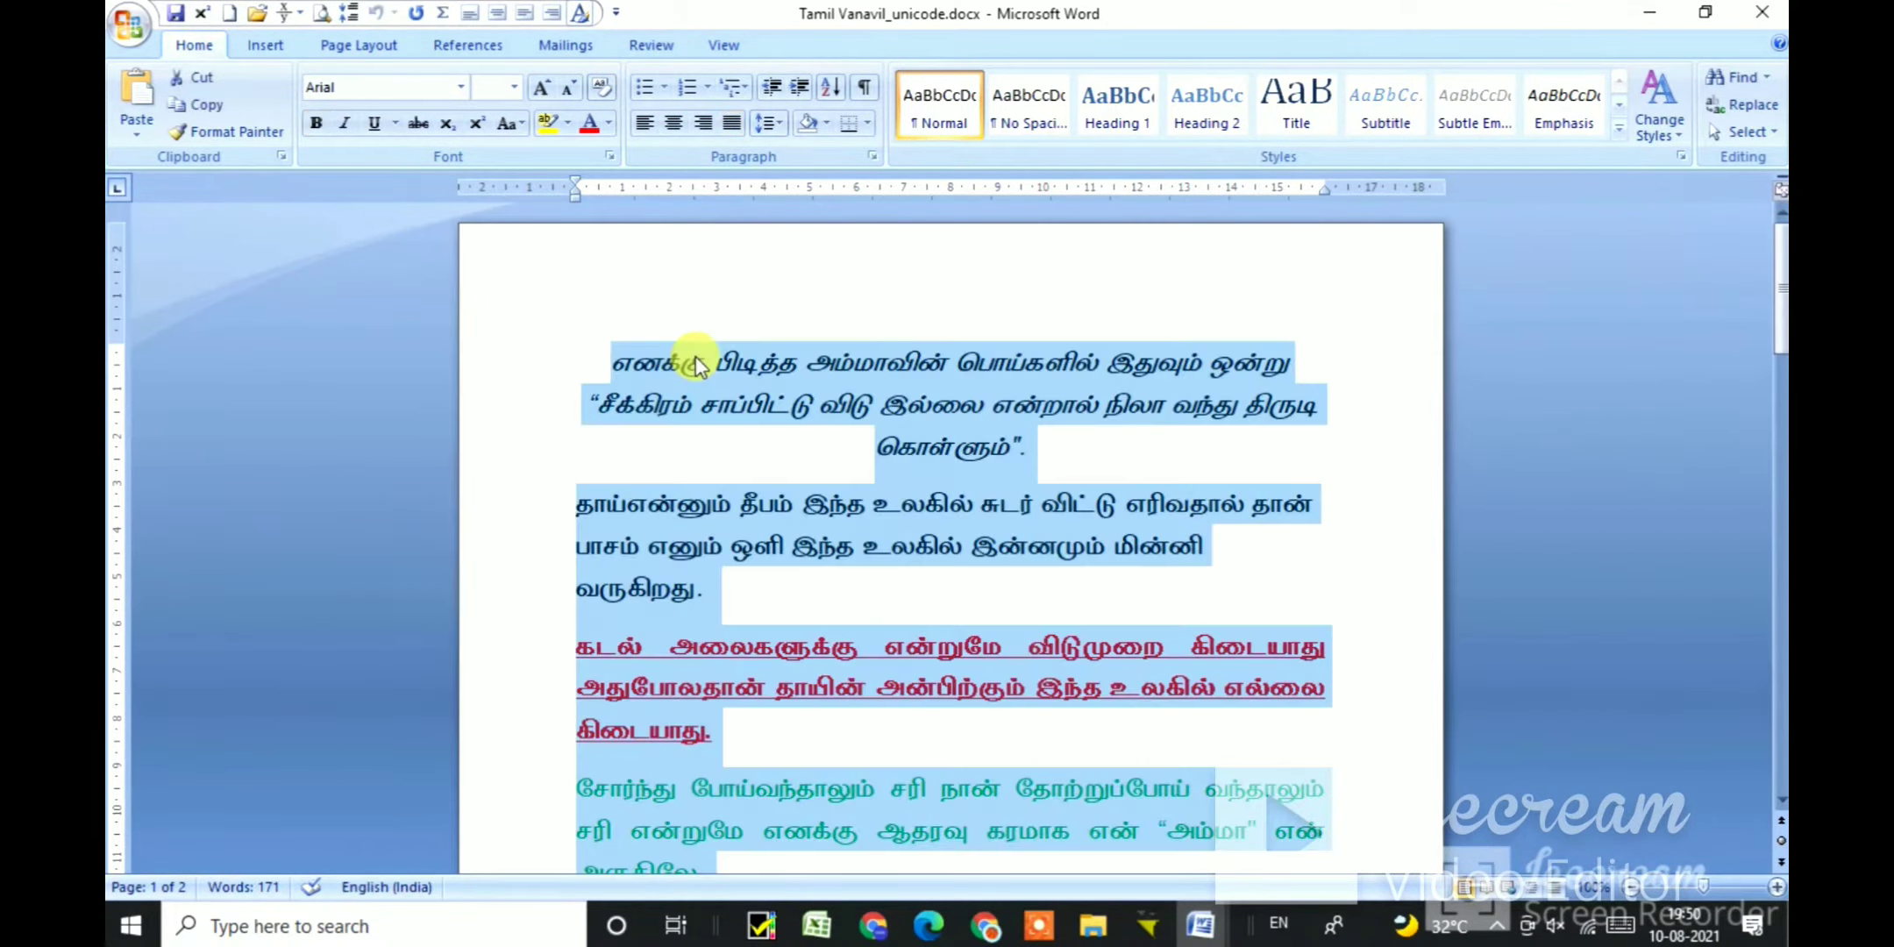
left_click(463, 88)
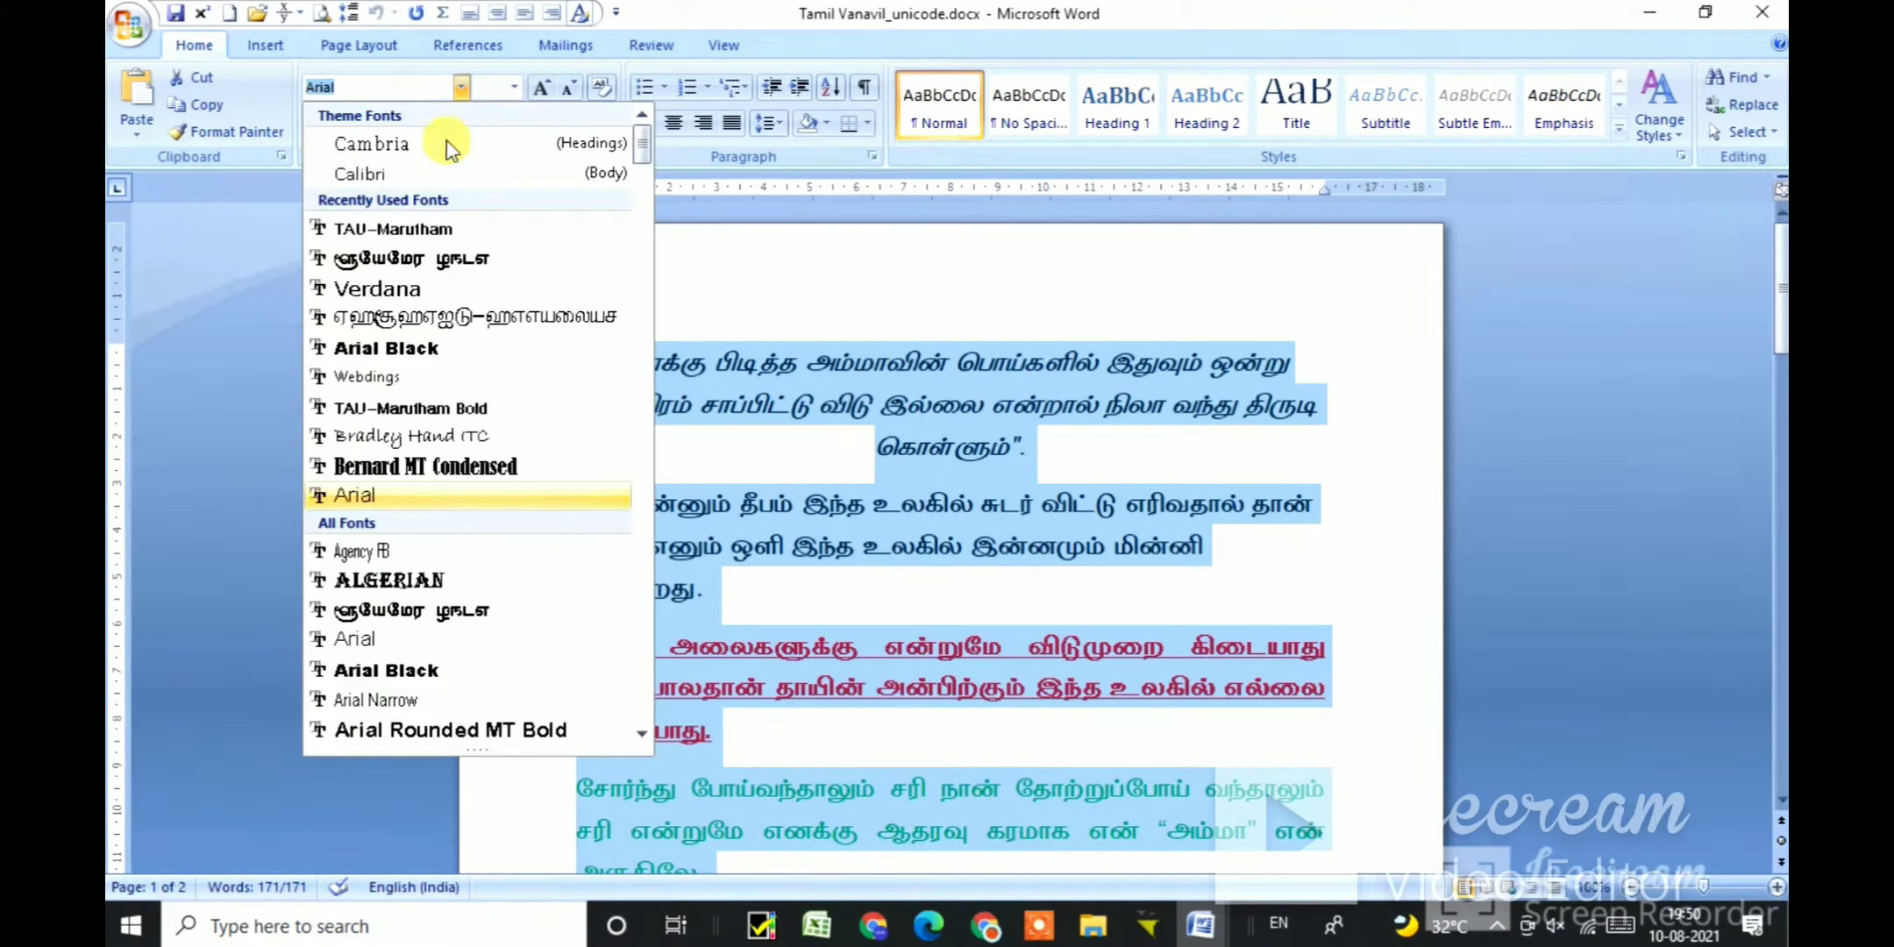
left_click(439, 229)
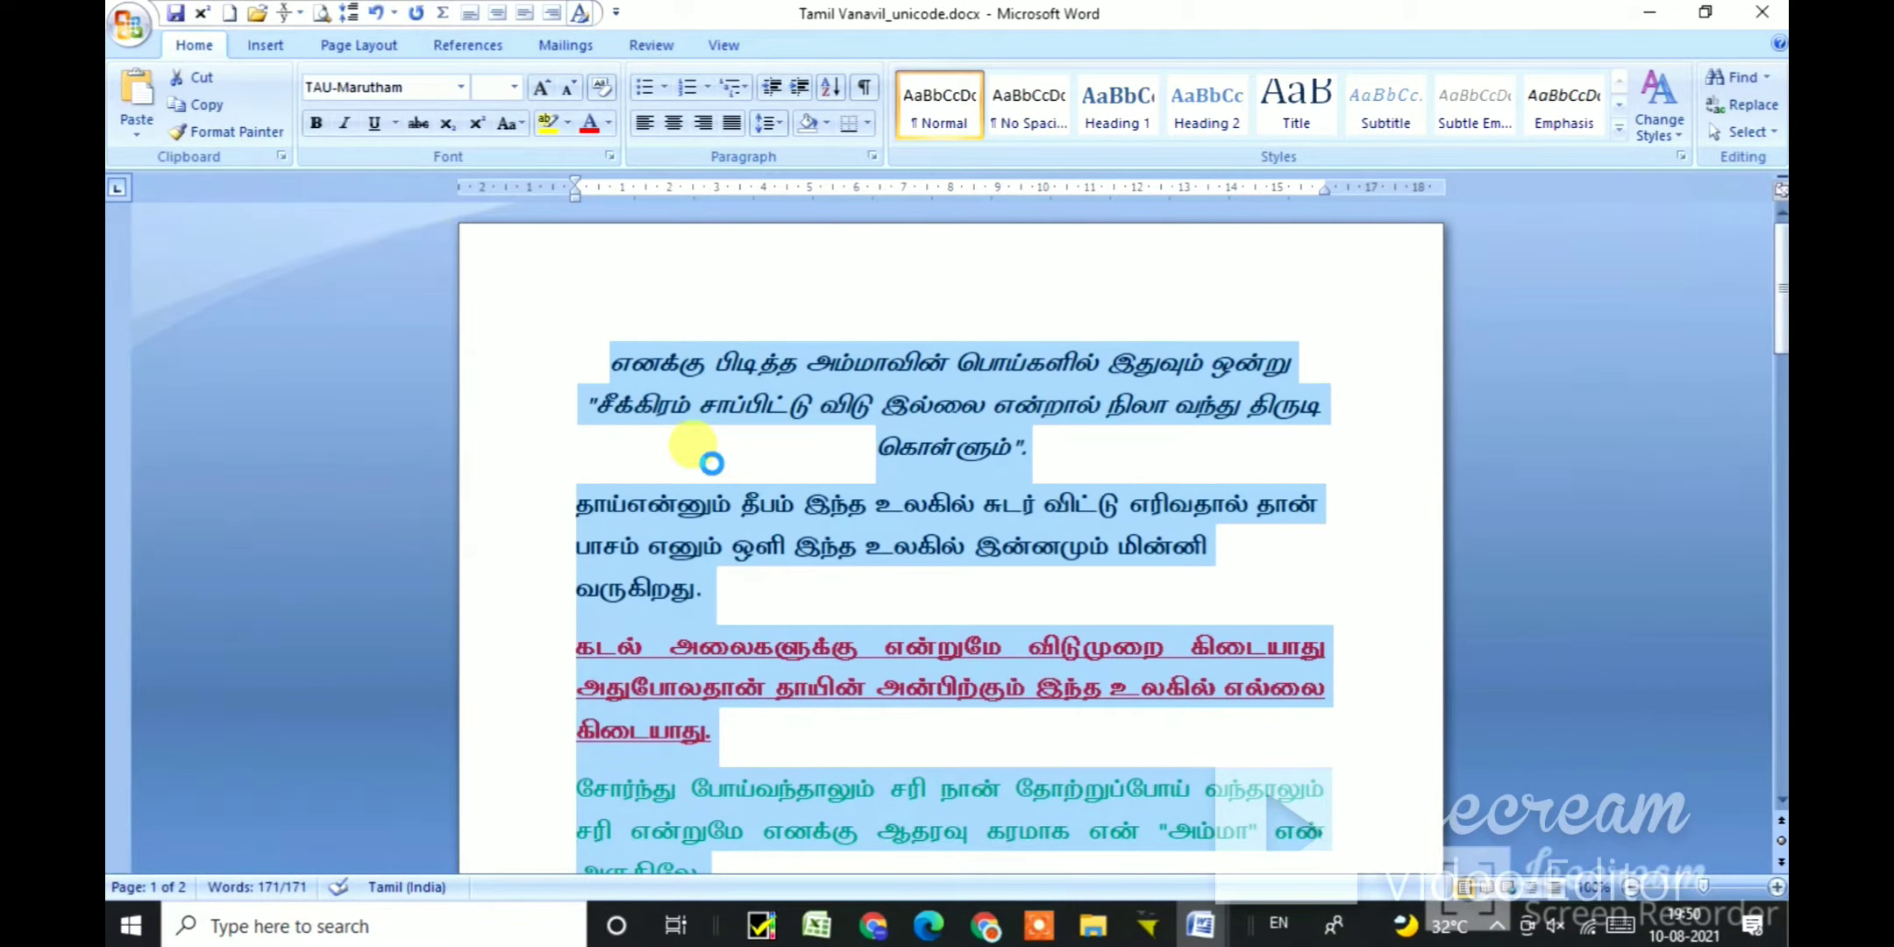
left_click(713, 471)
scroll(804, 496, "down", 5)
scroll(804, 496, "down", 5)
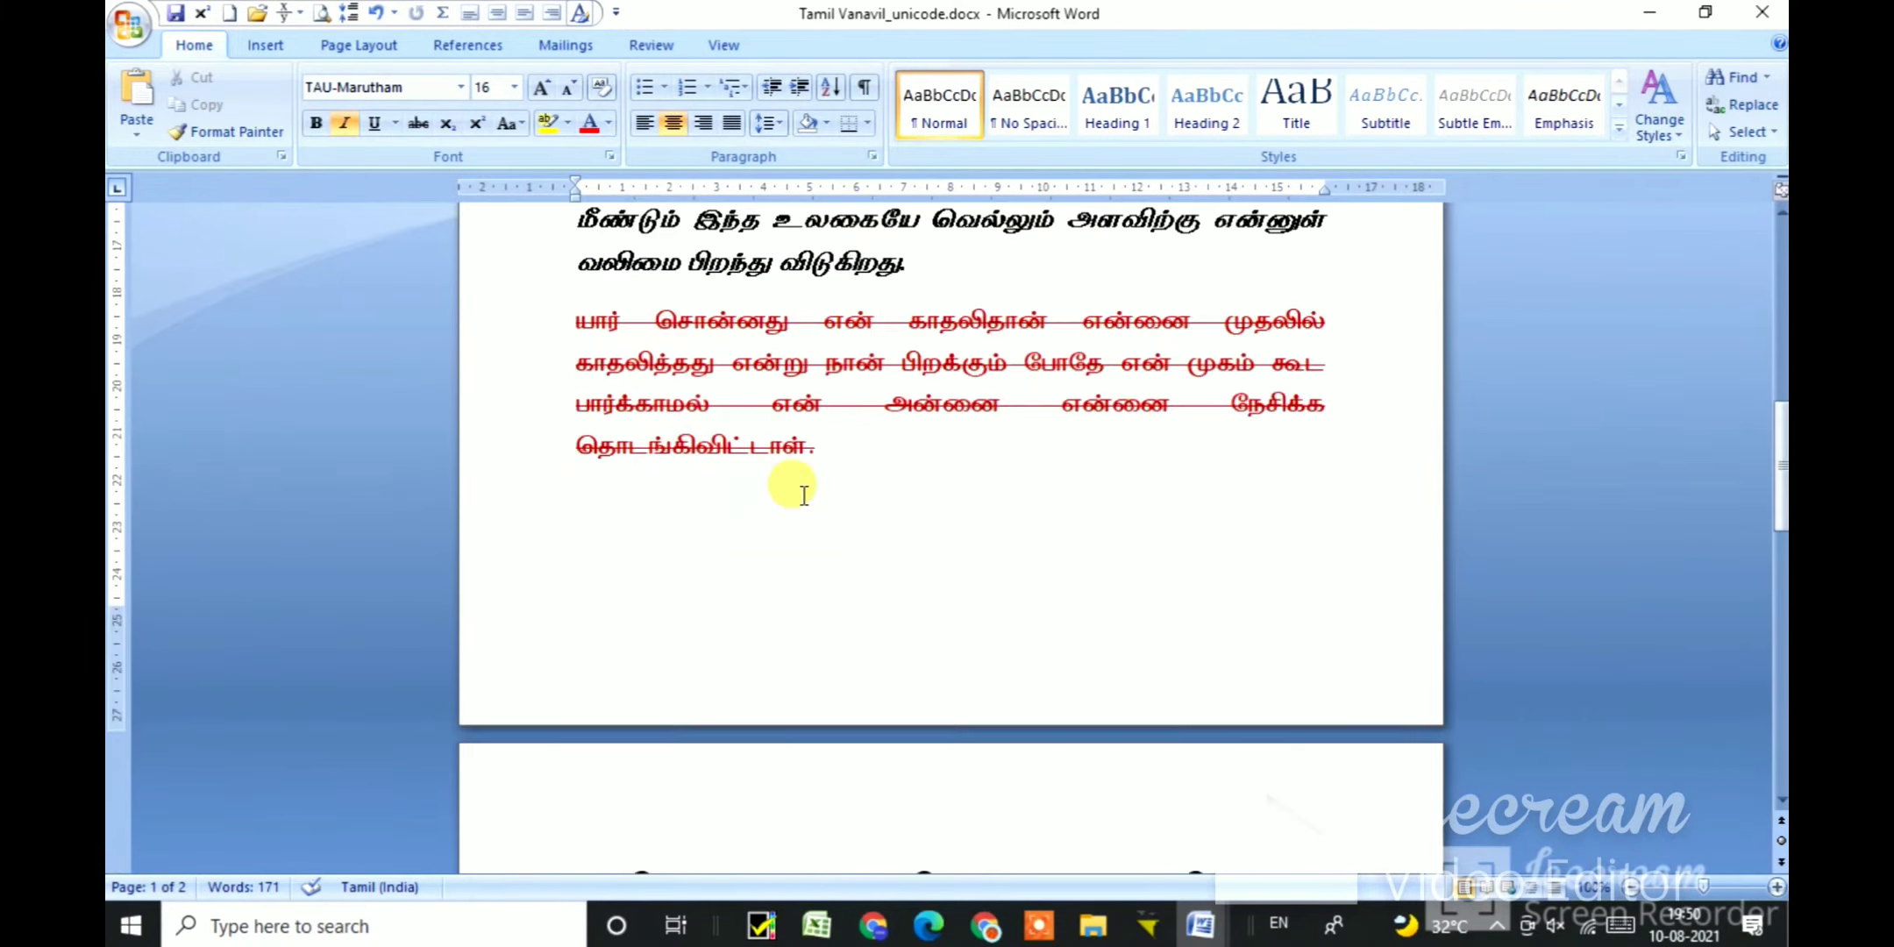
scroll(805, 496, "down", 5)
scroll(774, 478, "down", 4)
scroll(786, 482, "down", 2)
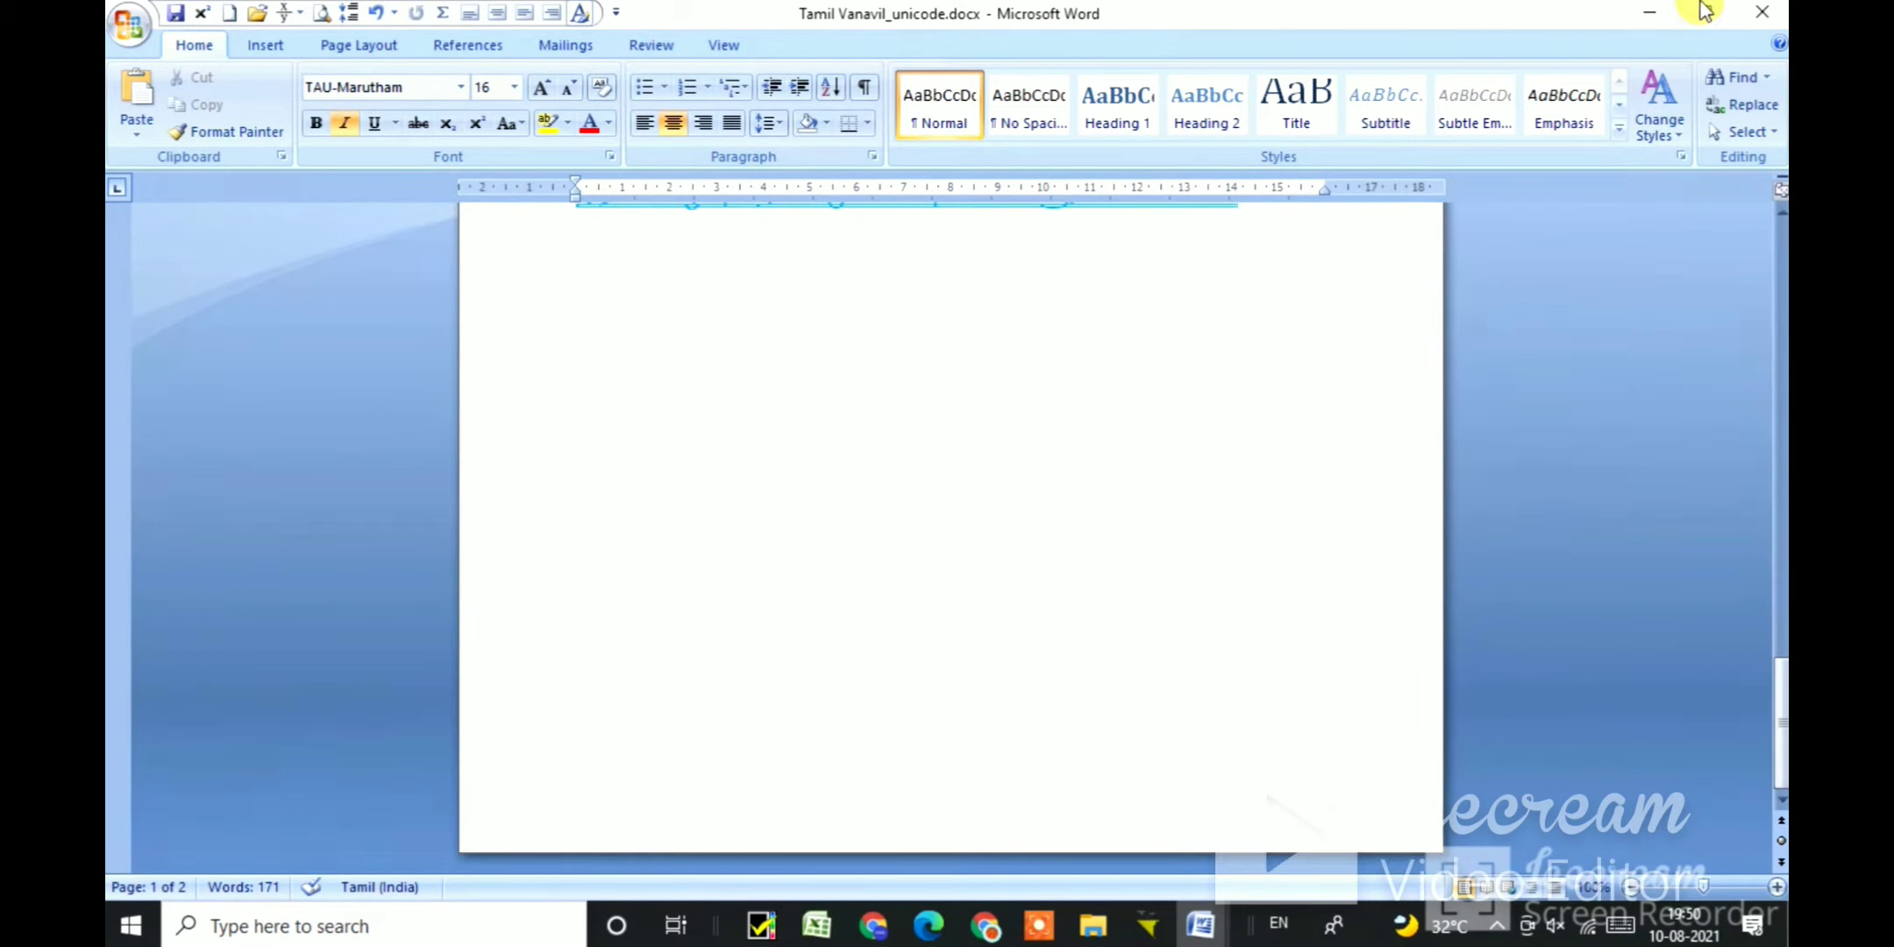
left_click(1647, 11)
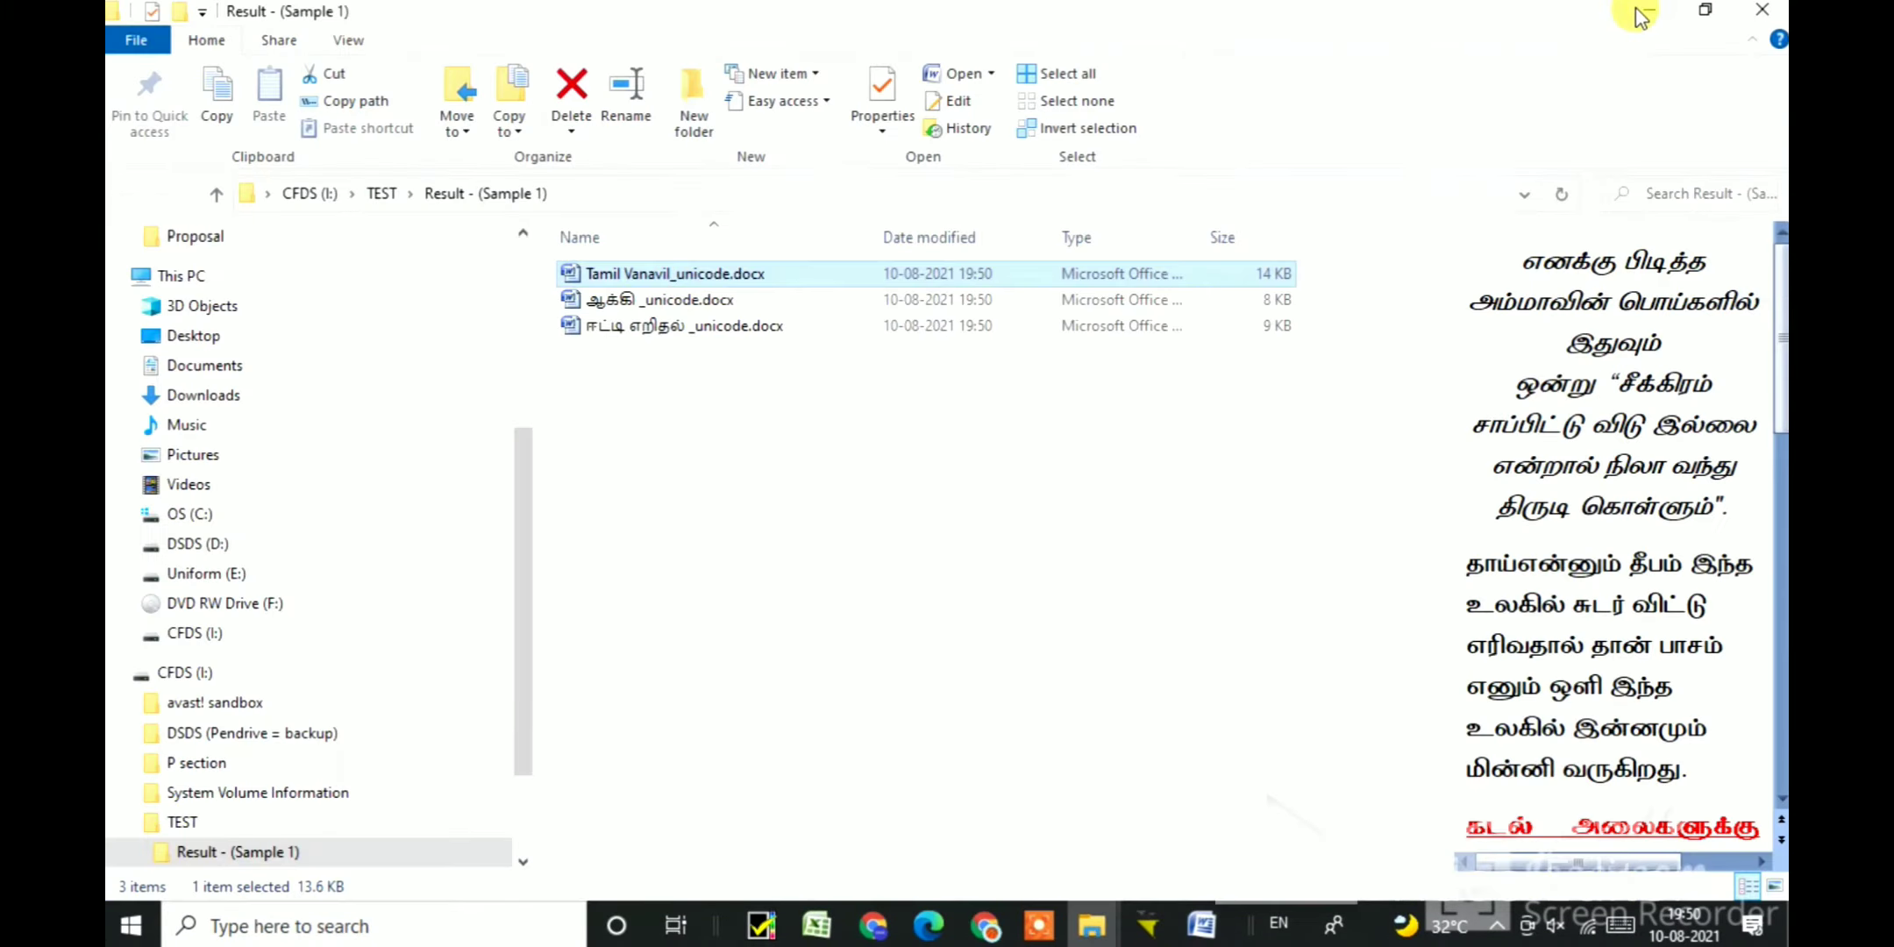
Step: Open ஆக்கி _unicode.docx and set all its text in the TAU-Marutham font
left_click(701, 302)
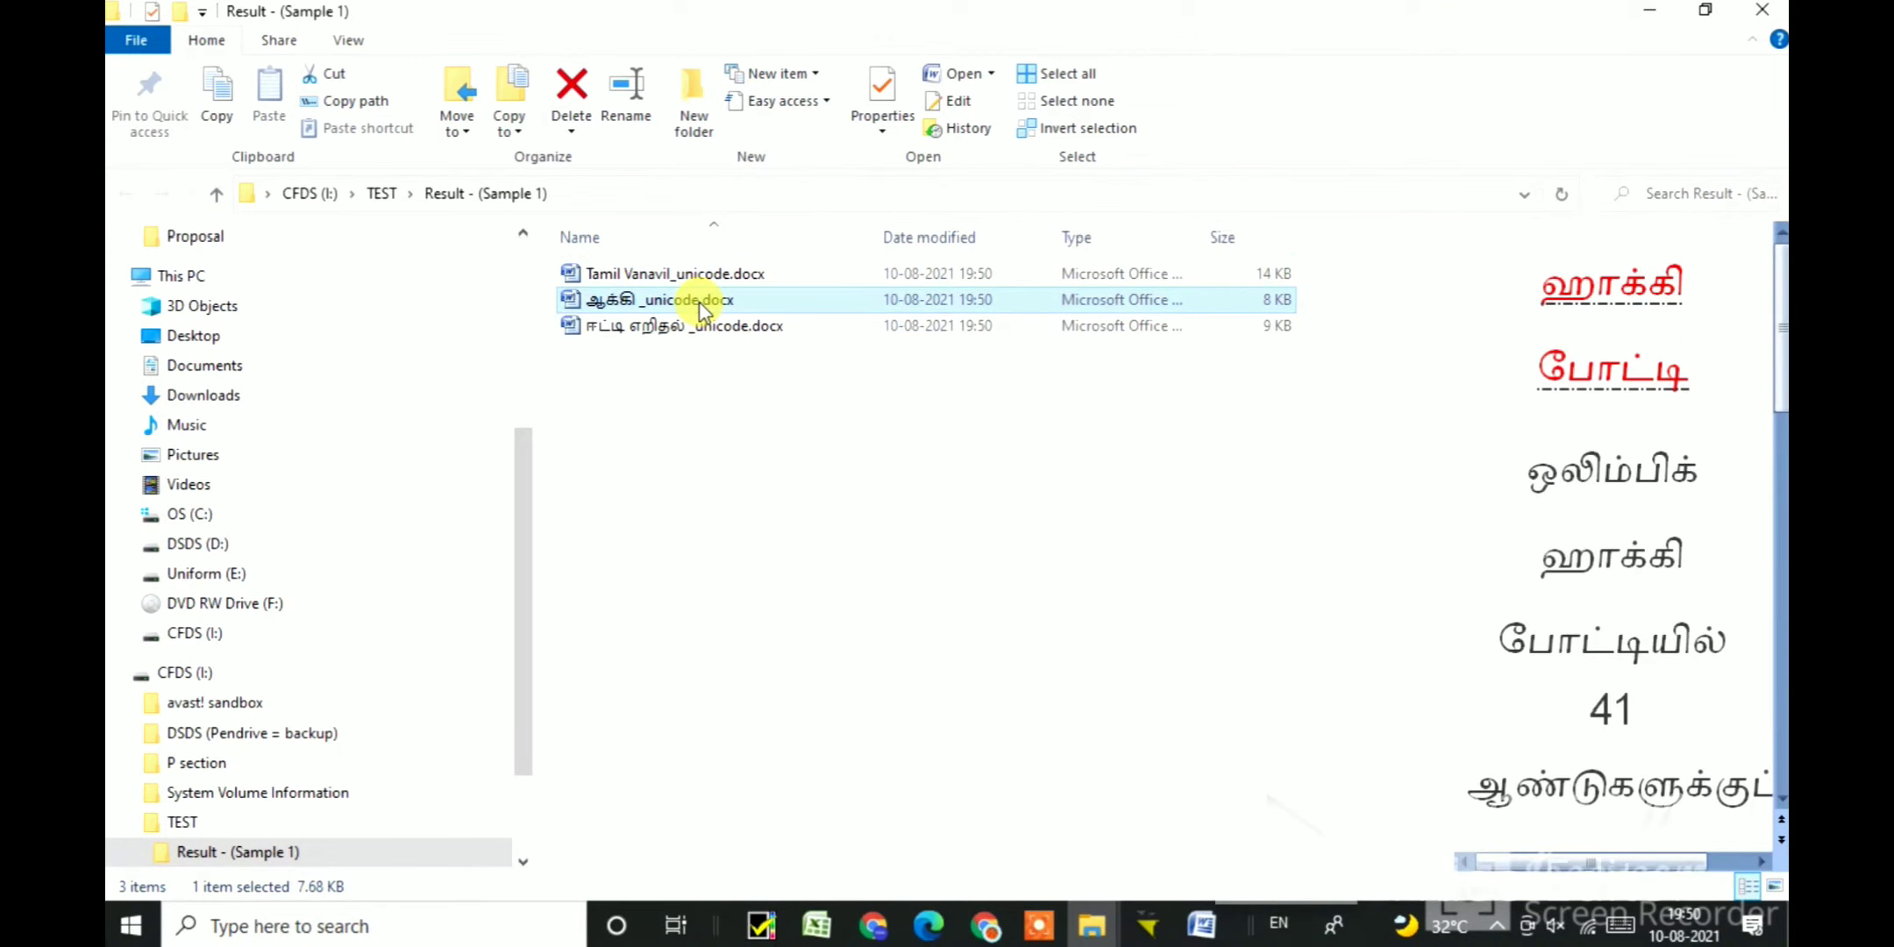
double_click(701, 303)
scroll(789, 438, "down", 1)
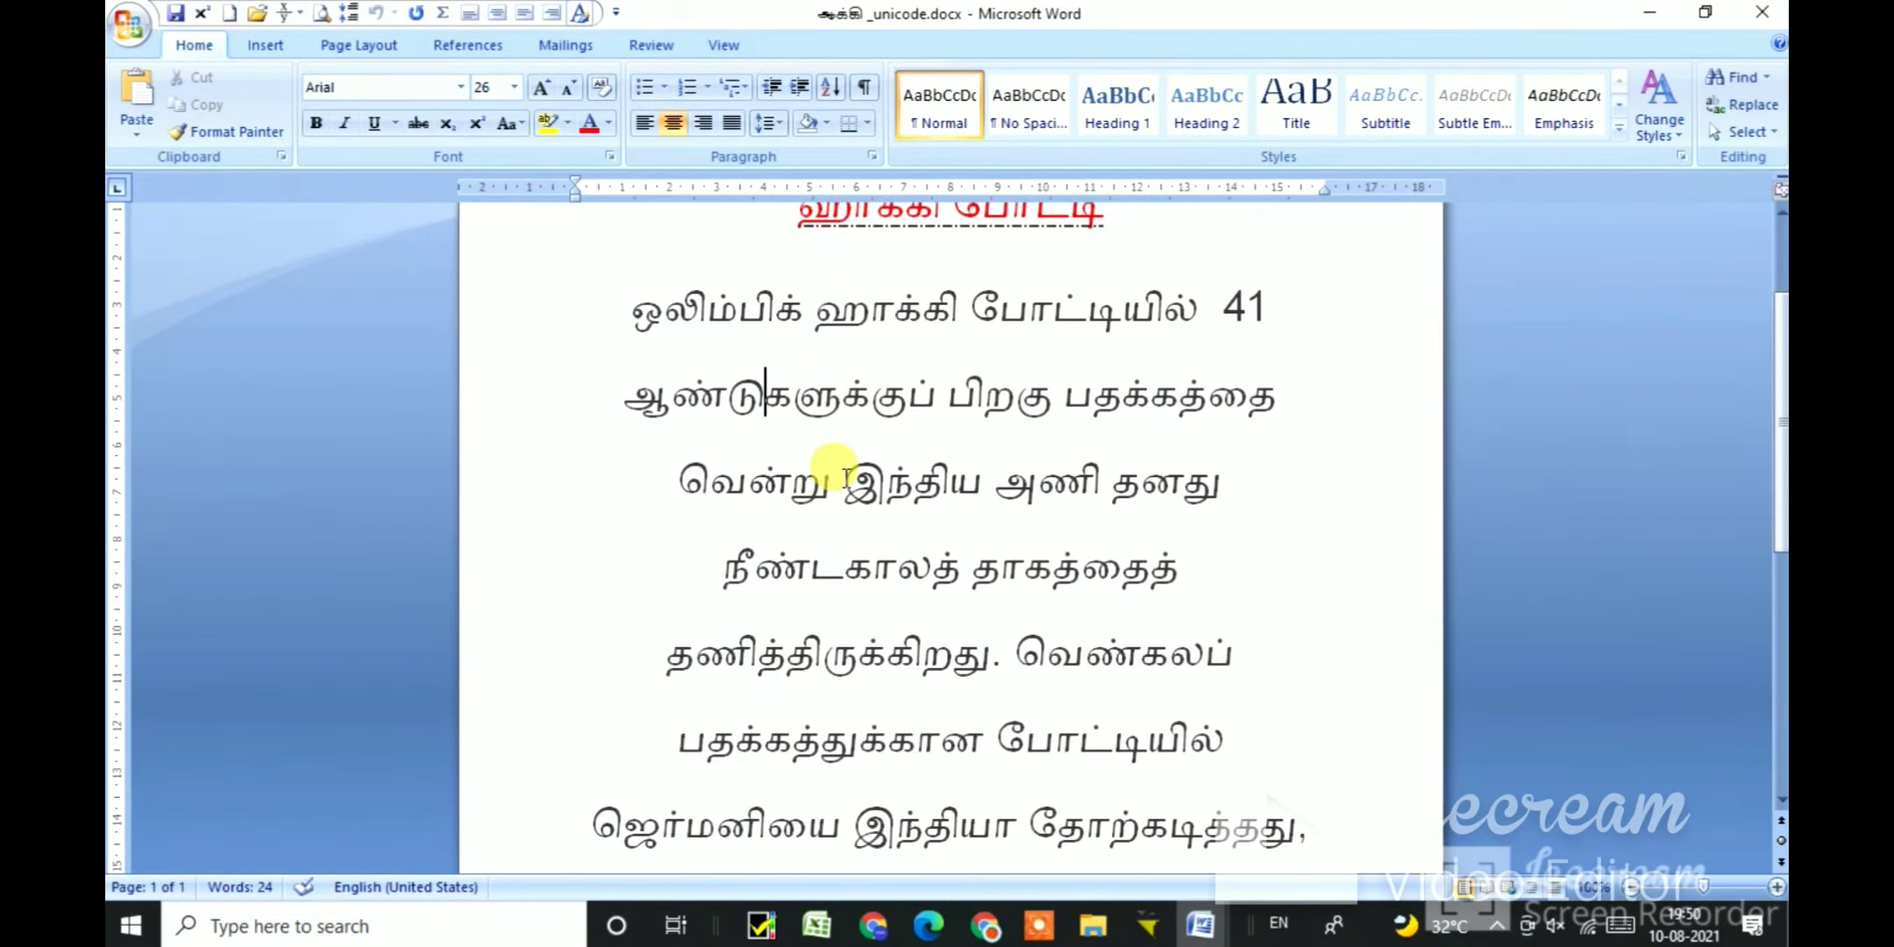
scroll(846, 478, "down", 2)
scroll(846, 478, "down", 2)
scroll(846, 477, "up", 4)
key("ctrl+a")
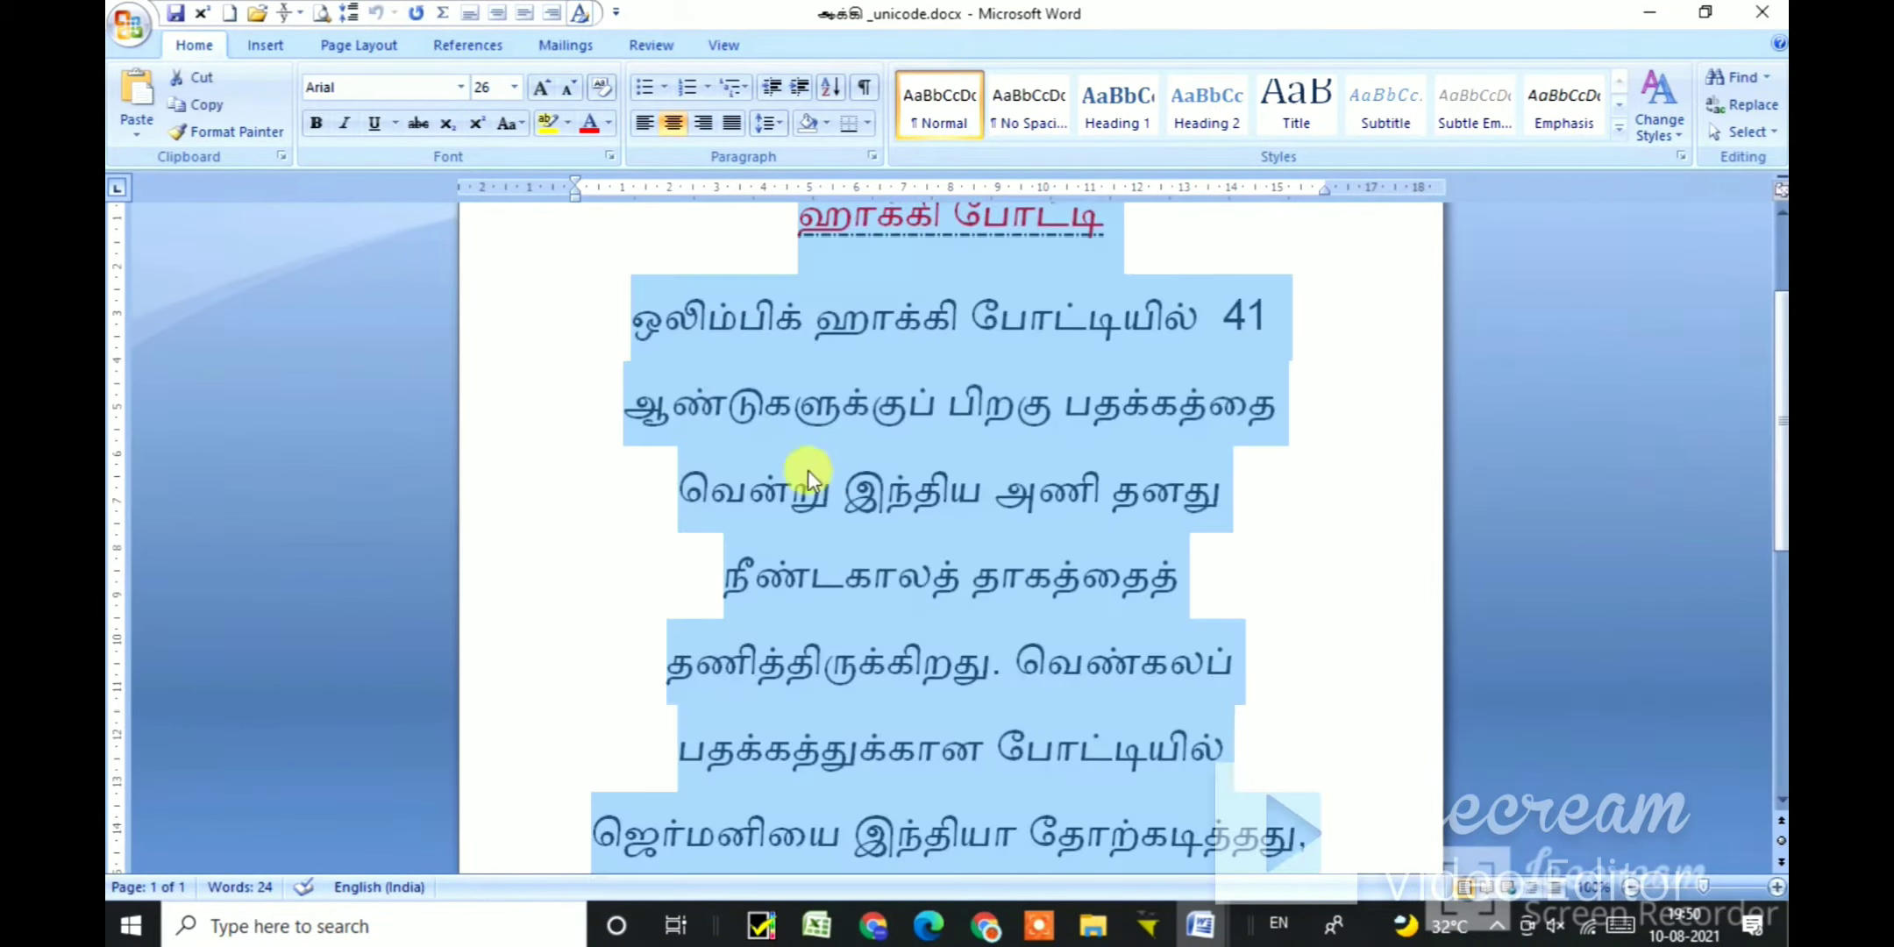
left_click(461, 87)
left_click(421, 211)
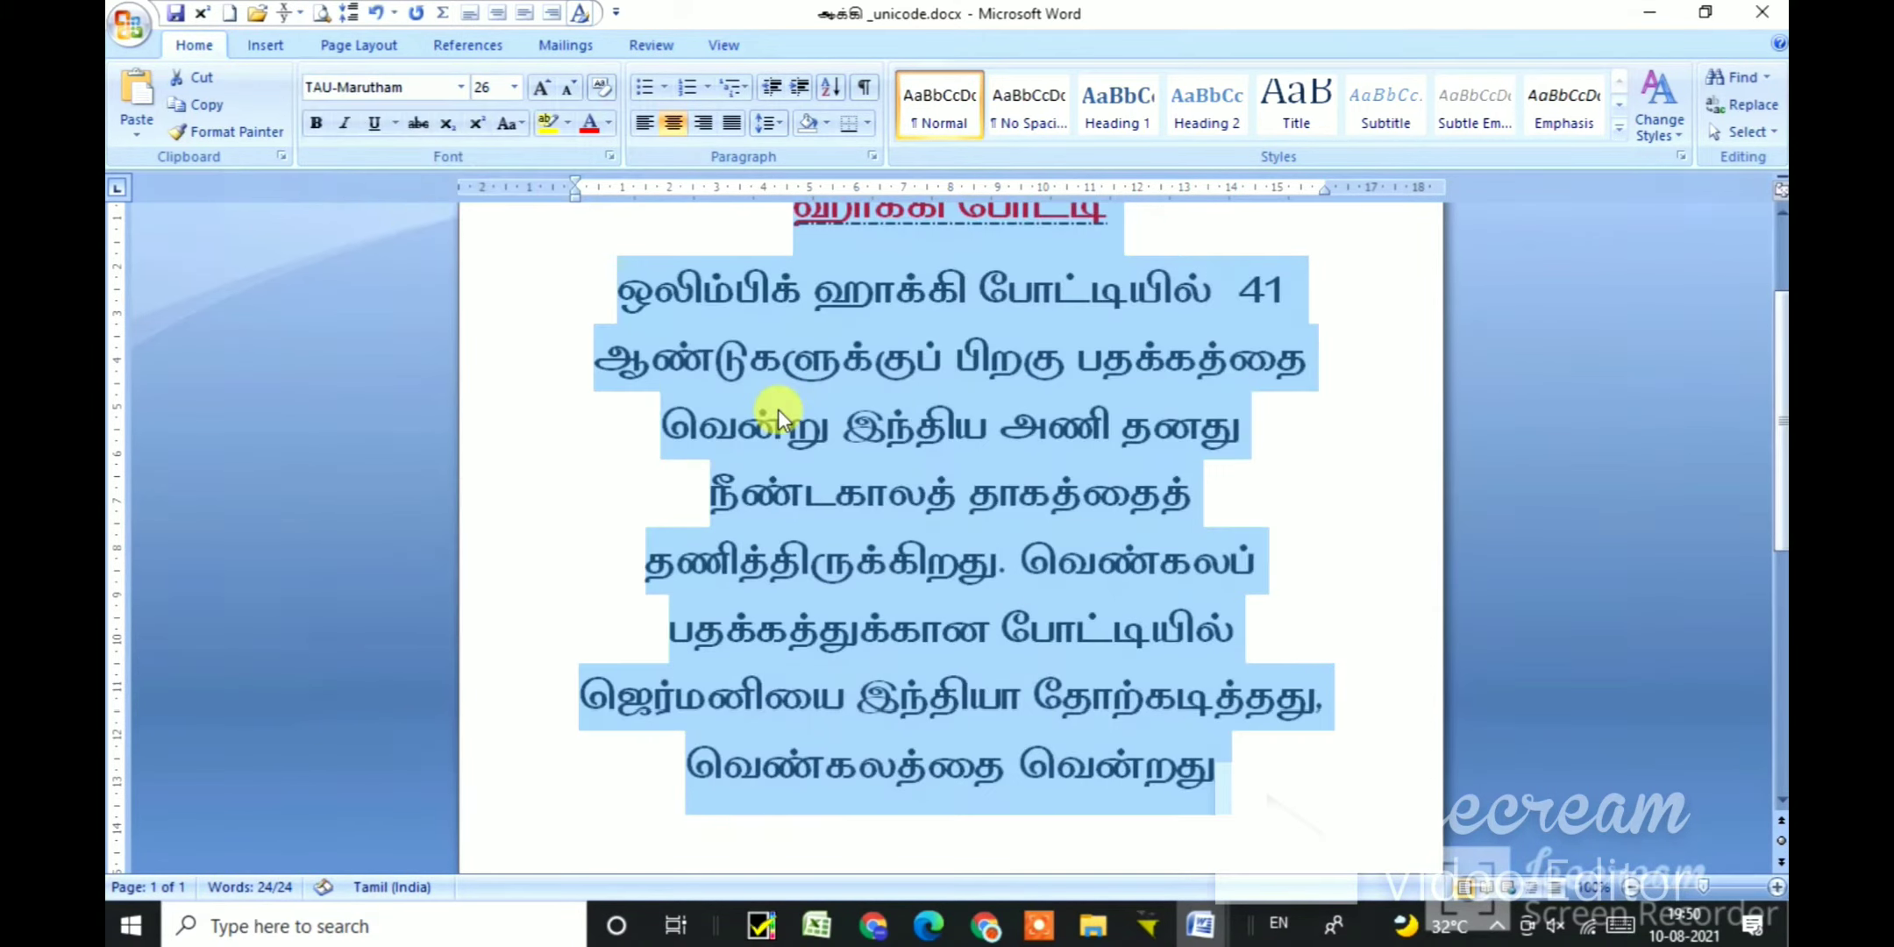
left_click(779, 409)
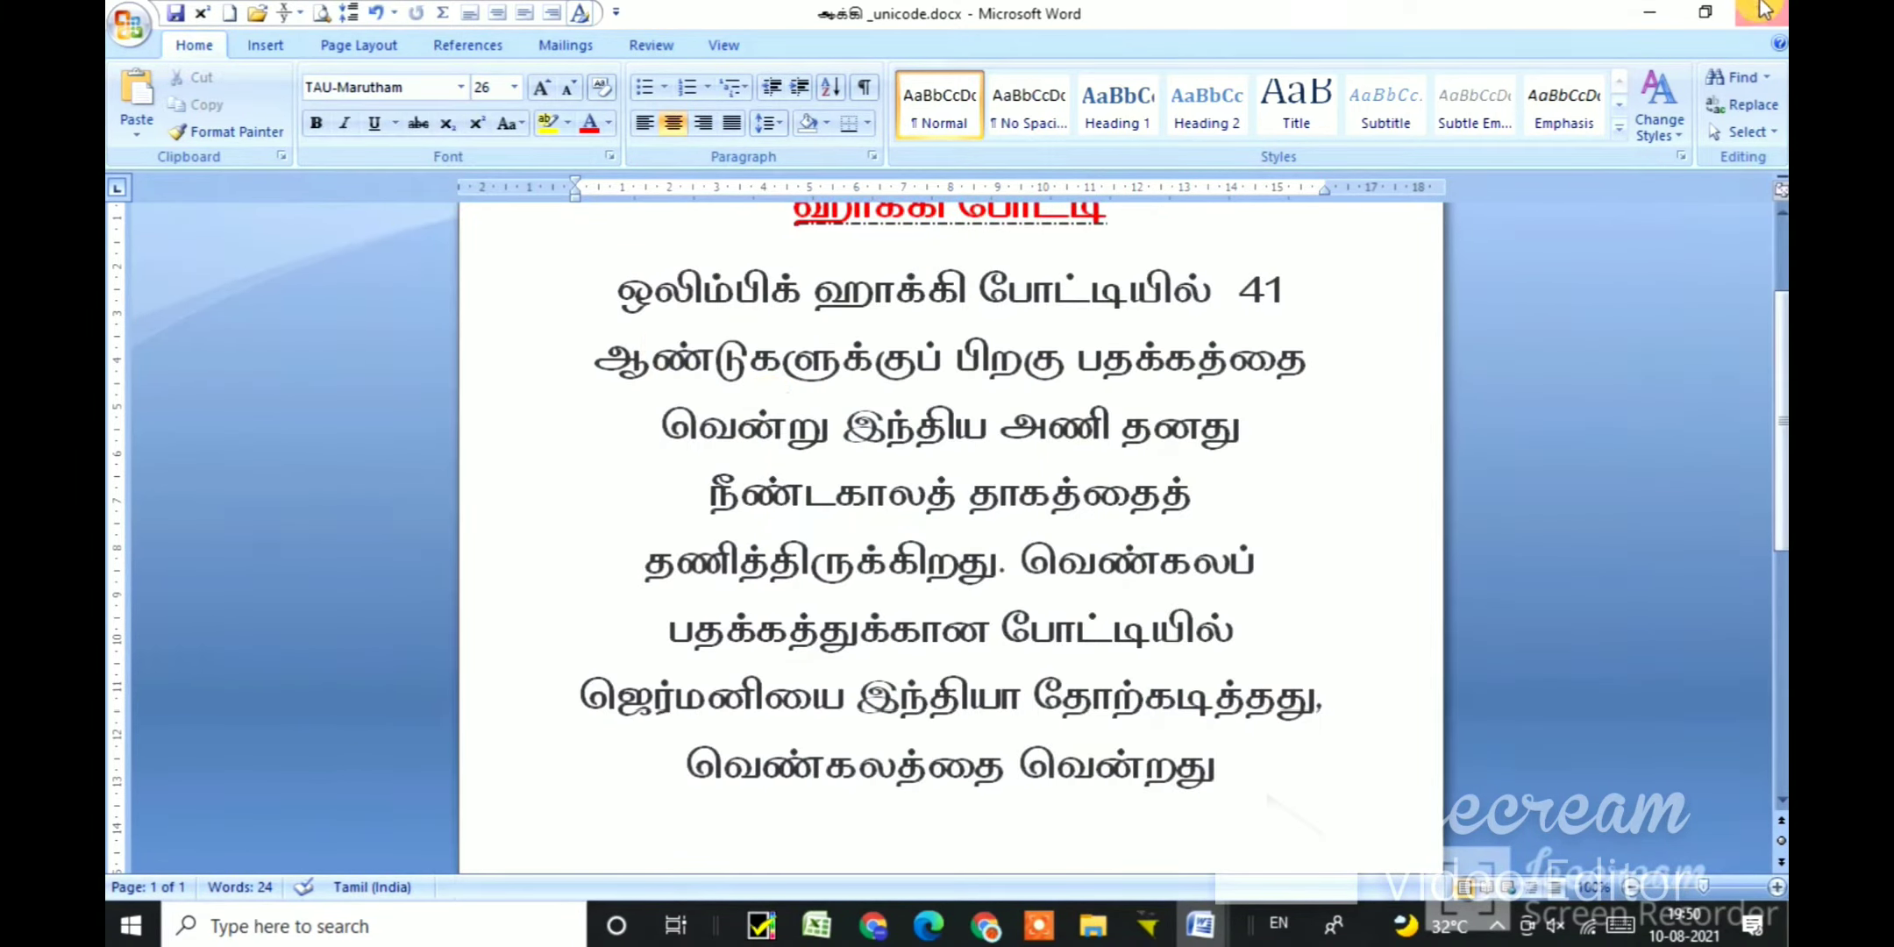
left_click(1649, 17)
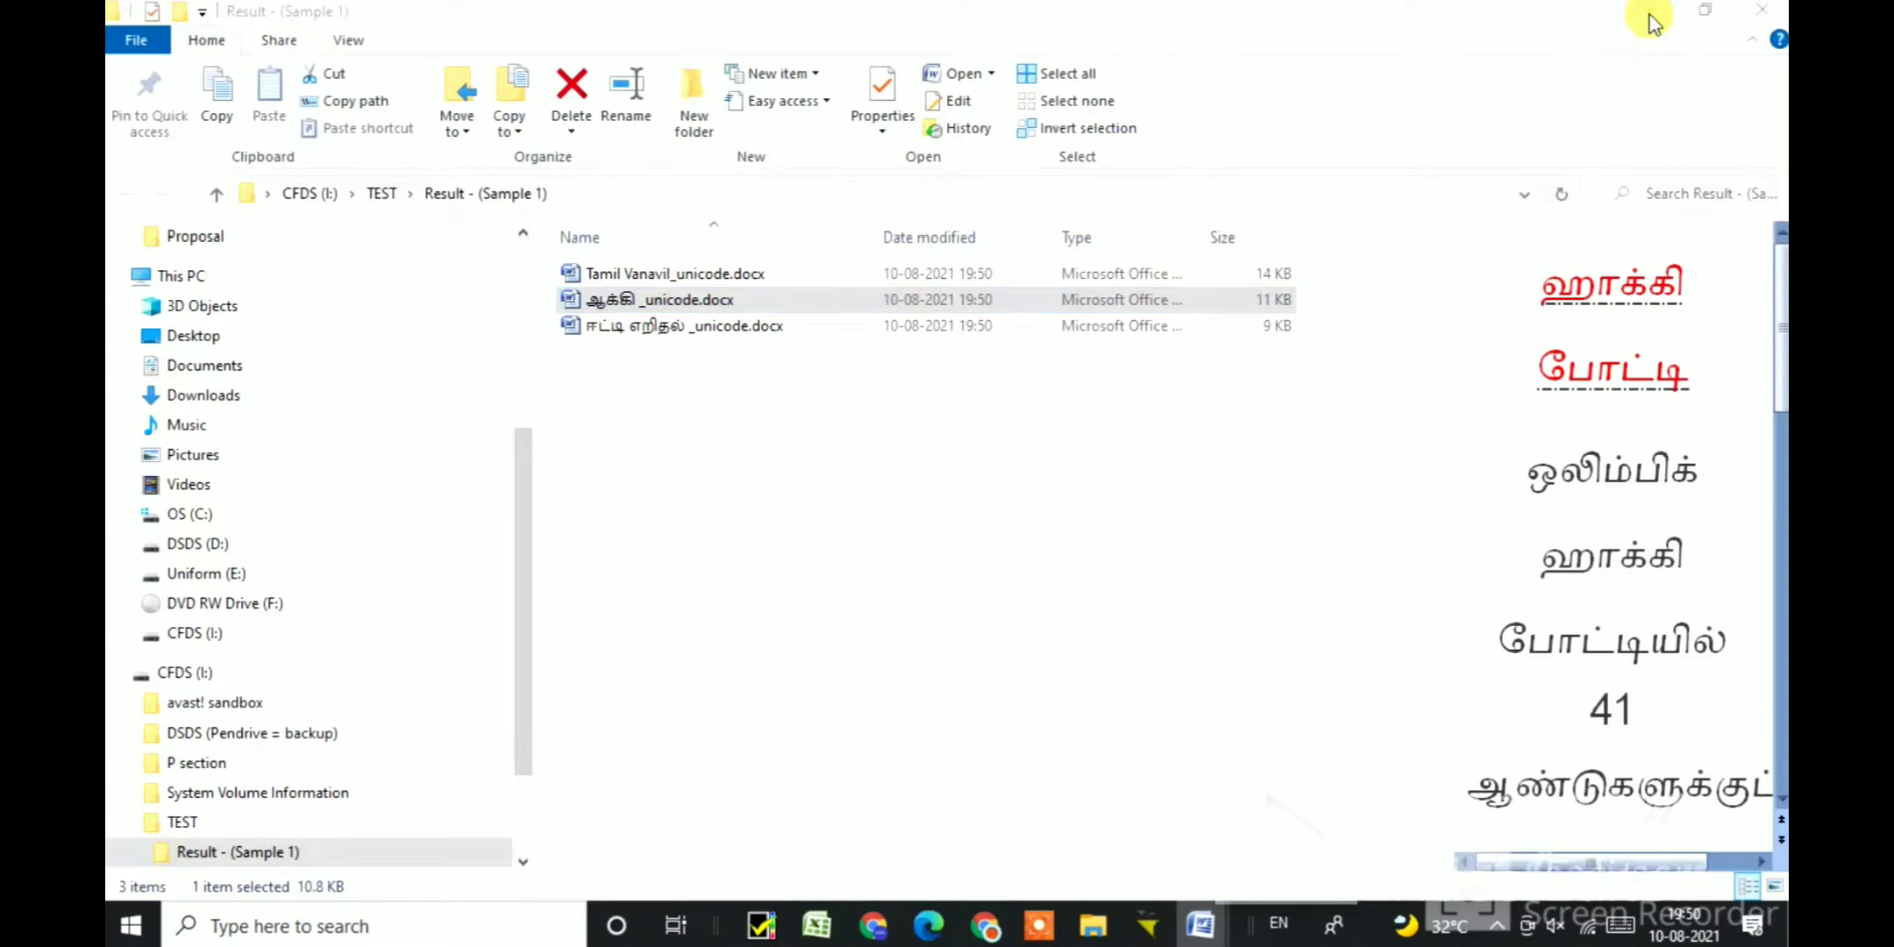
Step: Open ஈட்டி எறிதல் _unicode.docx, set the whole document in TAU-Marutham, and minimize Word
left_click(713, 329)
double_click(713, 329)
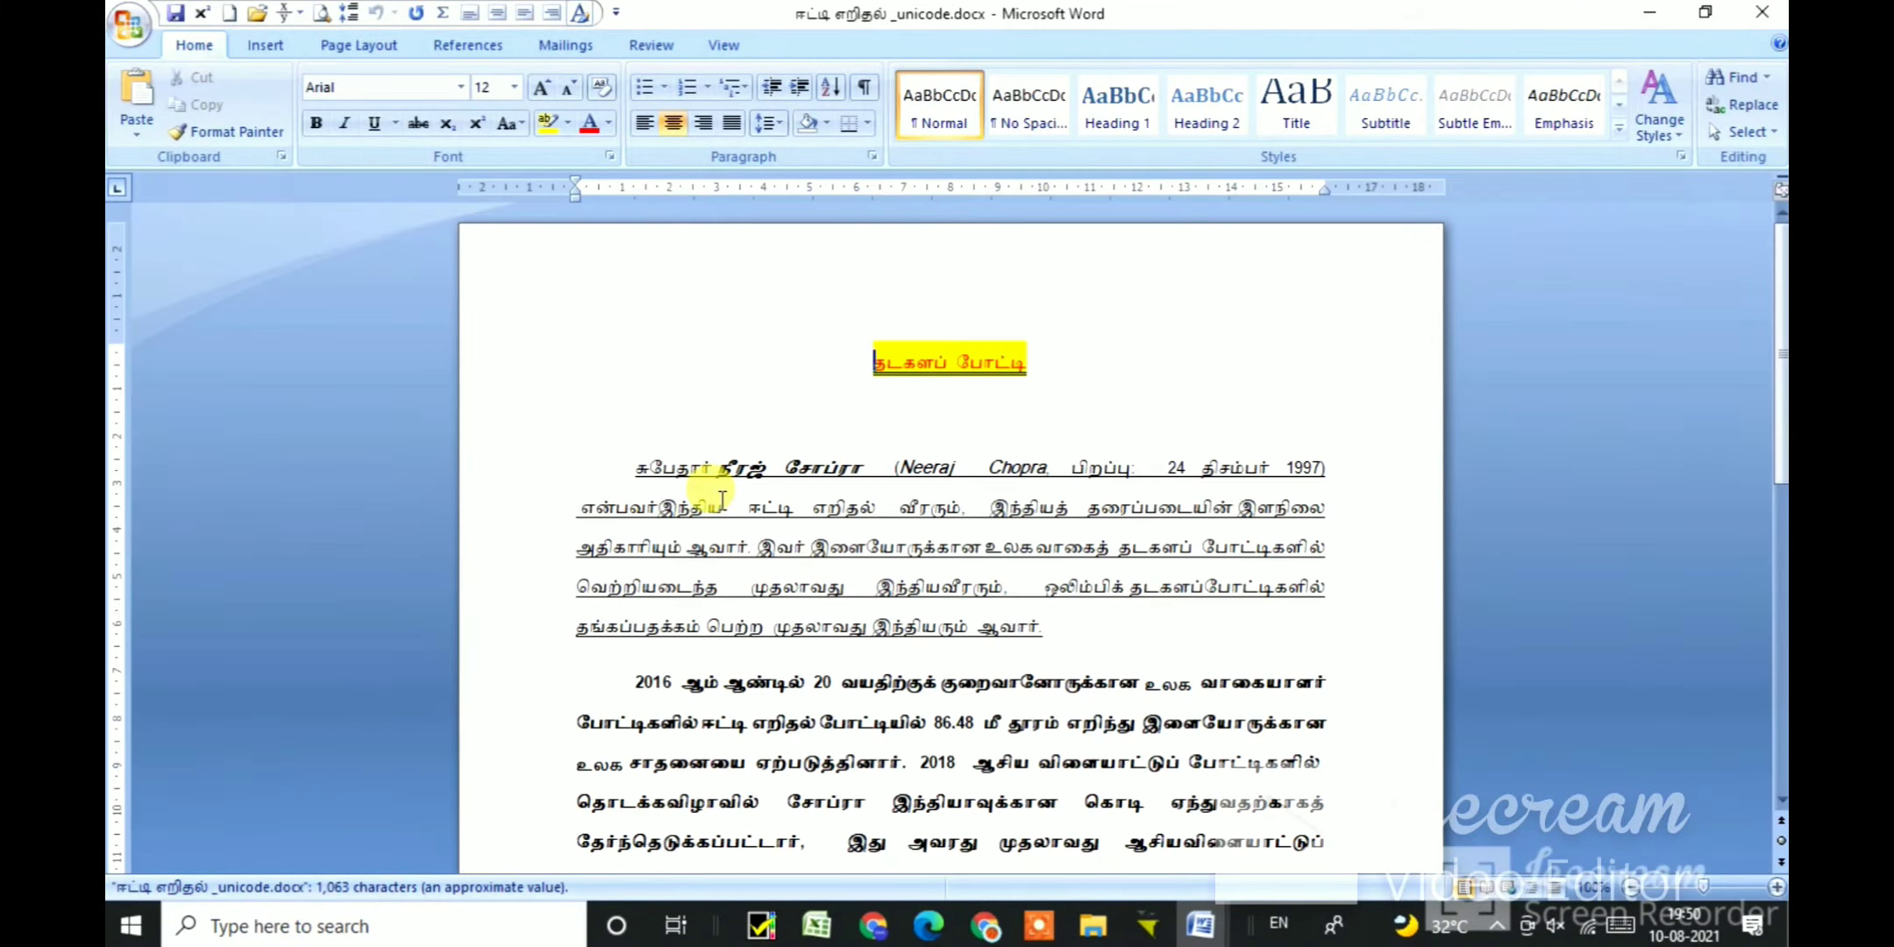
scroll(722, 500, "down", 3)
scroll(722, 500, "down", 3)
left_click(722, 500)
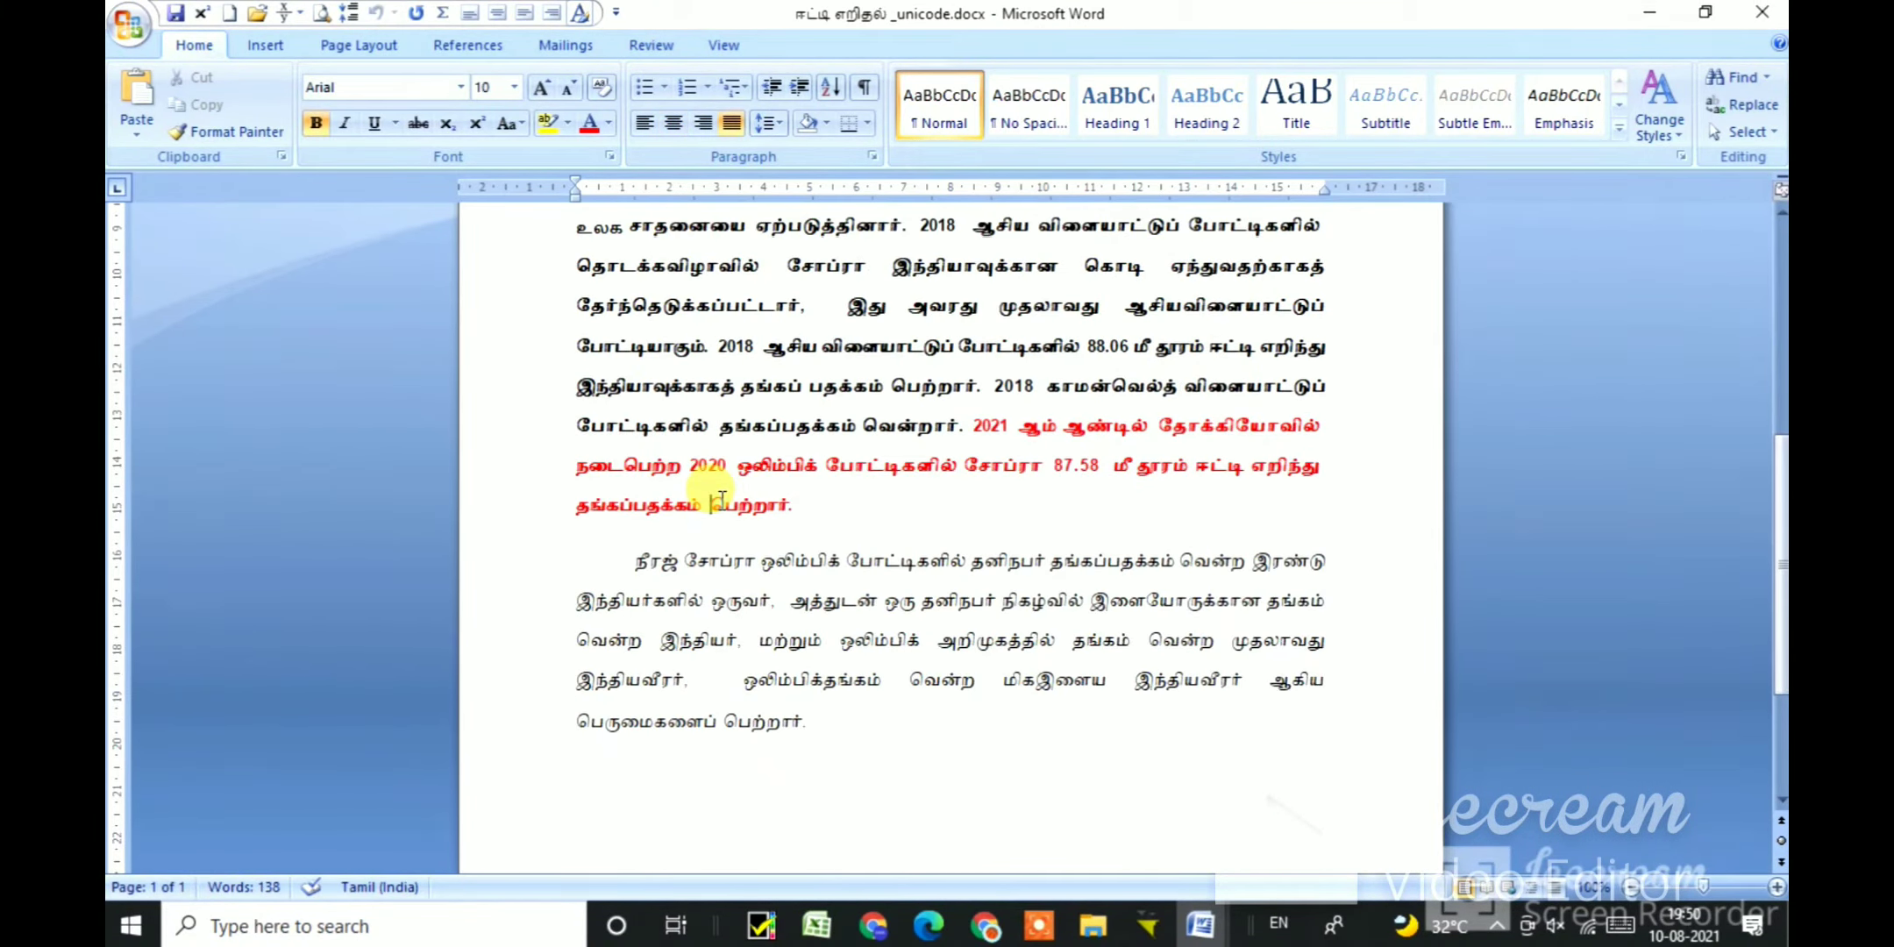
key("ctrl+a")
left_click(461, 87)
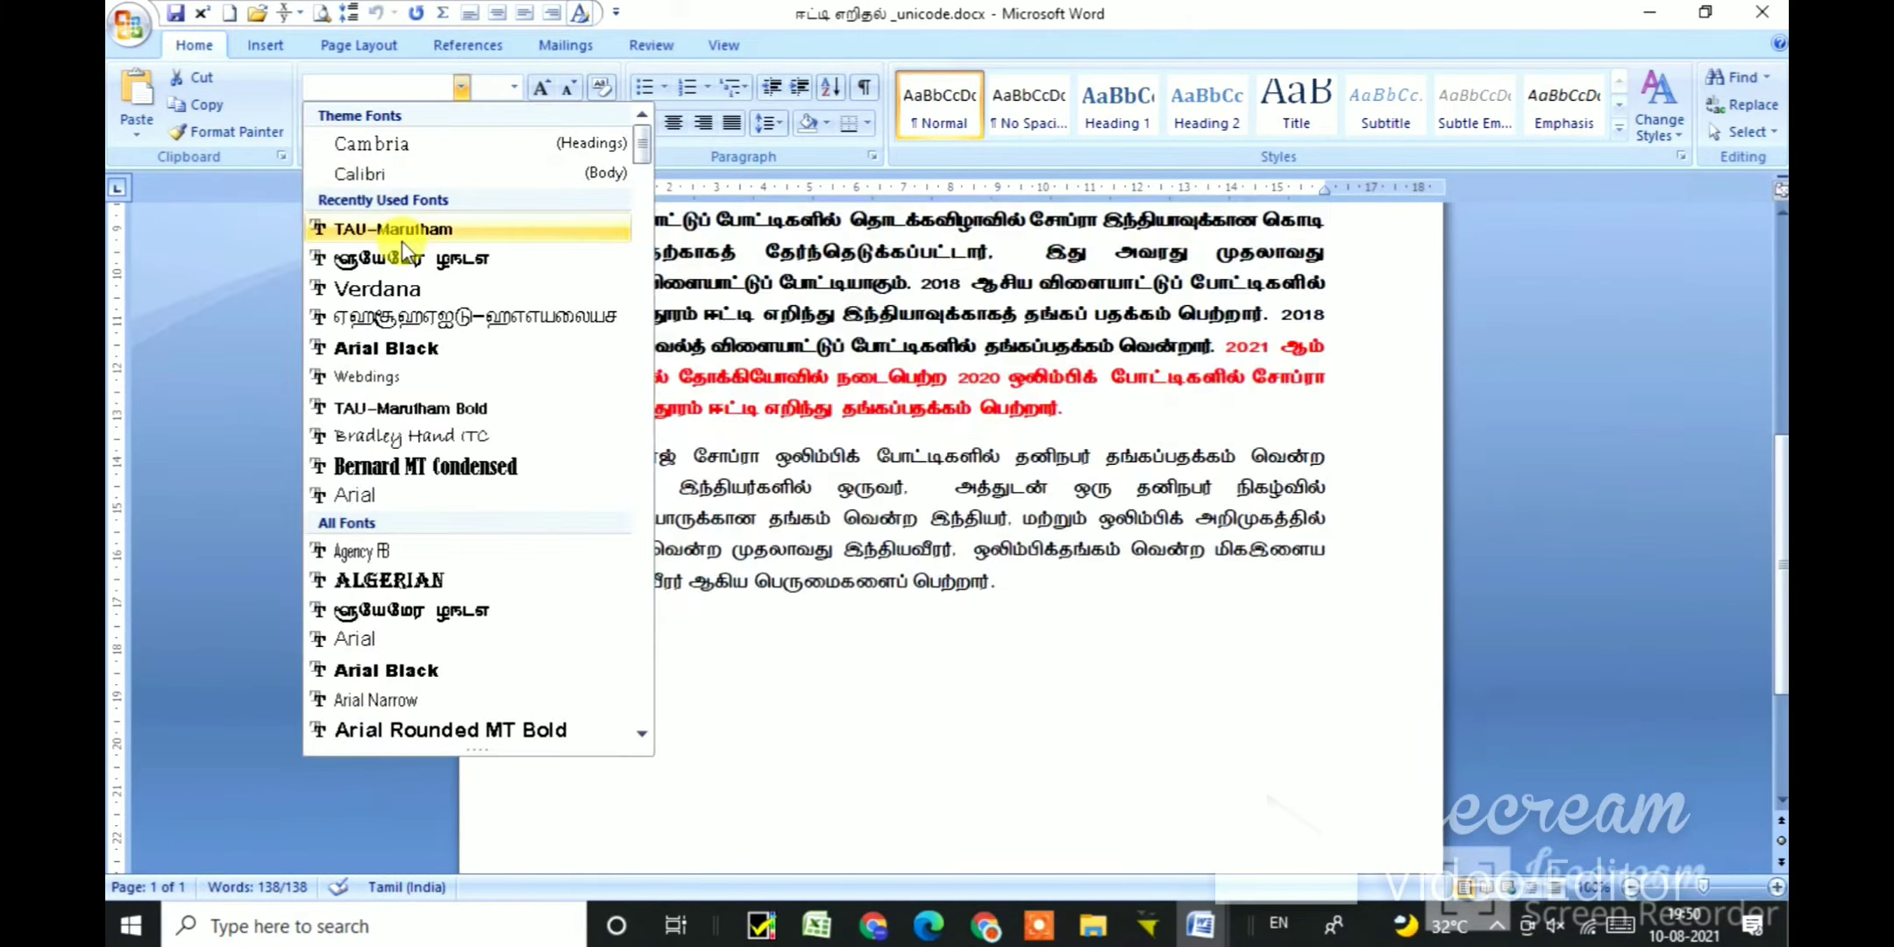
left_click(402, 233)
left_click(796, 386)
scroll(799, 387, "up", 9)
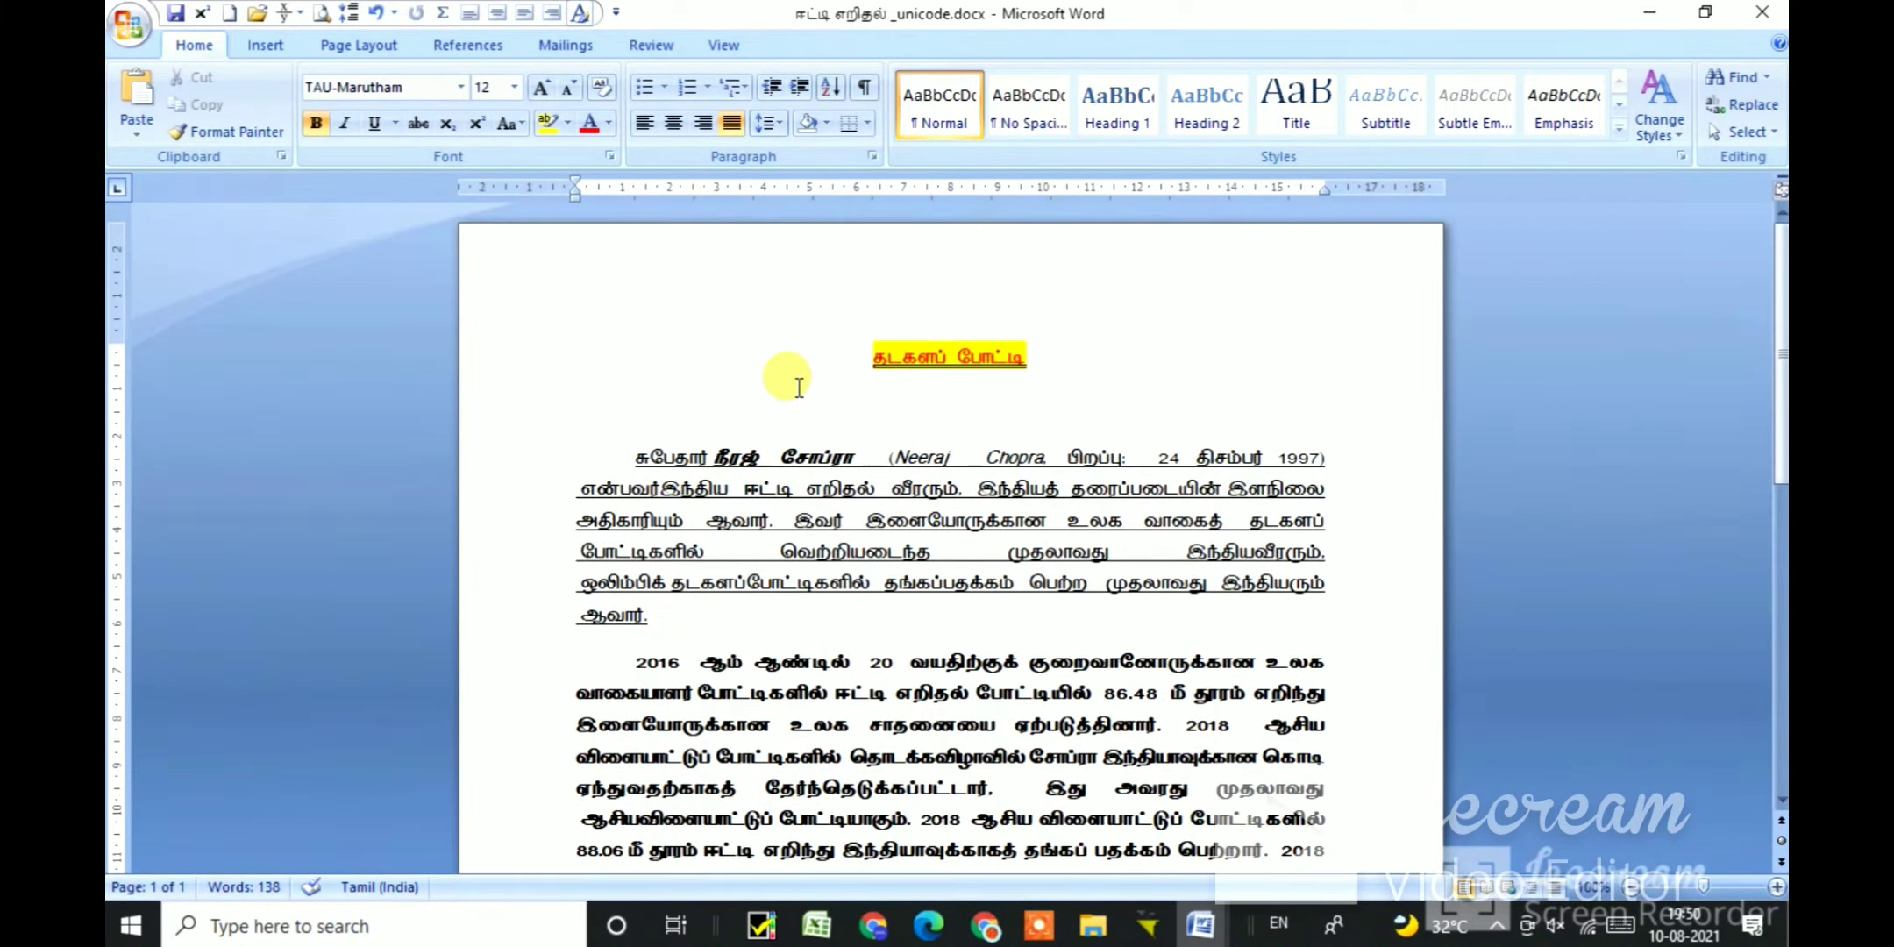
scroll(799, 387, "down", 7)
scroll(794, 377, "up", 2)
scroll(789, 373, "up", 5)
left_click(1654, 12)
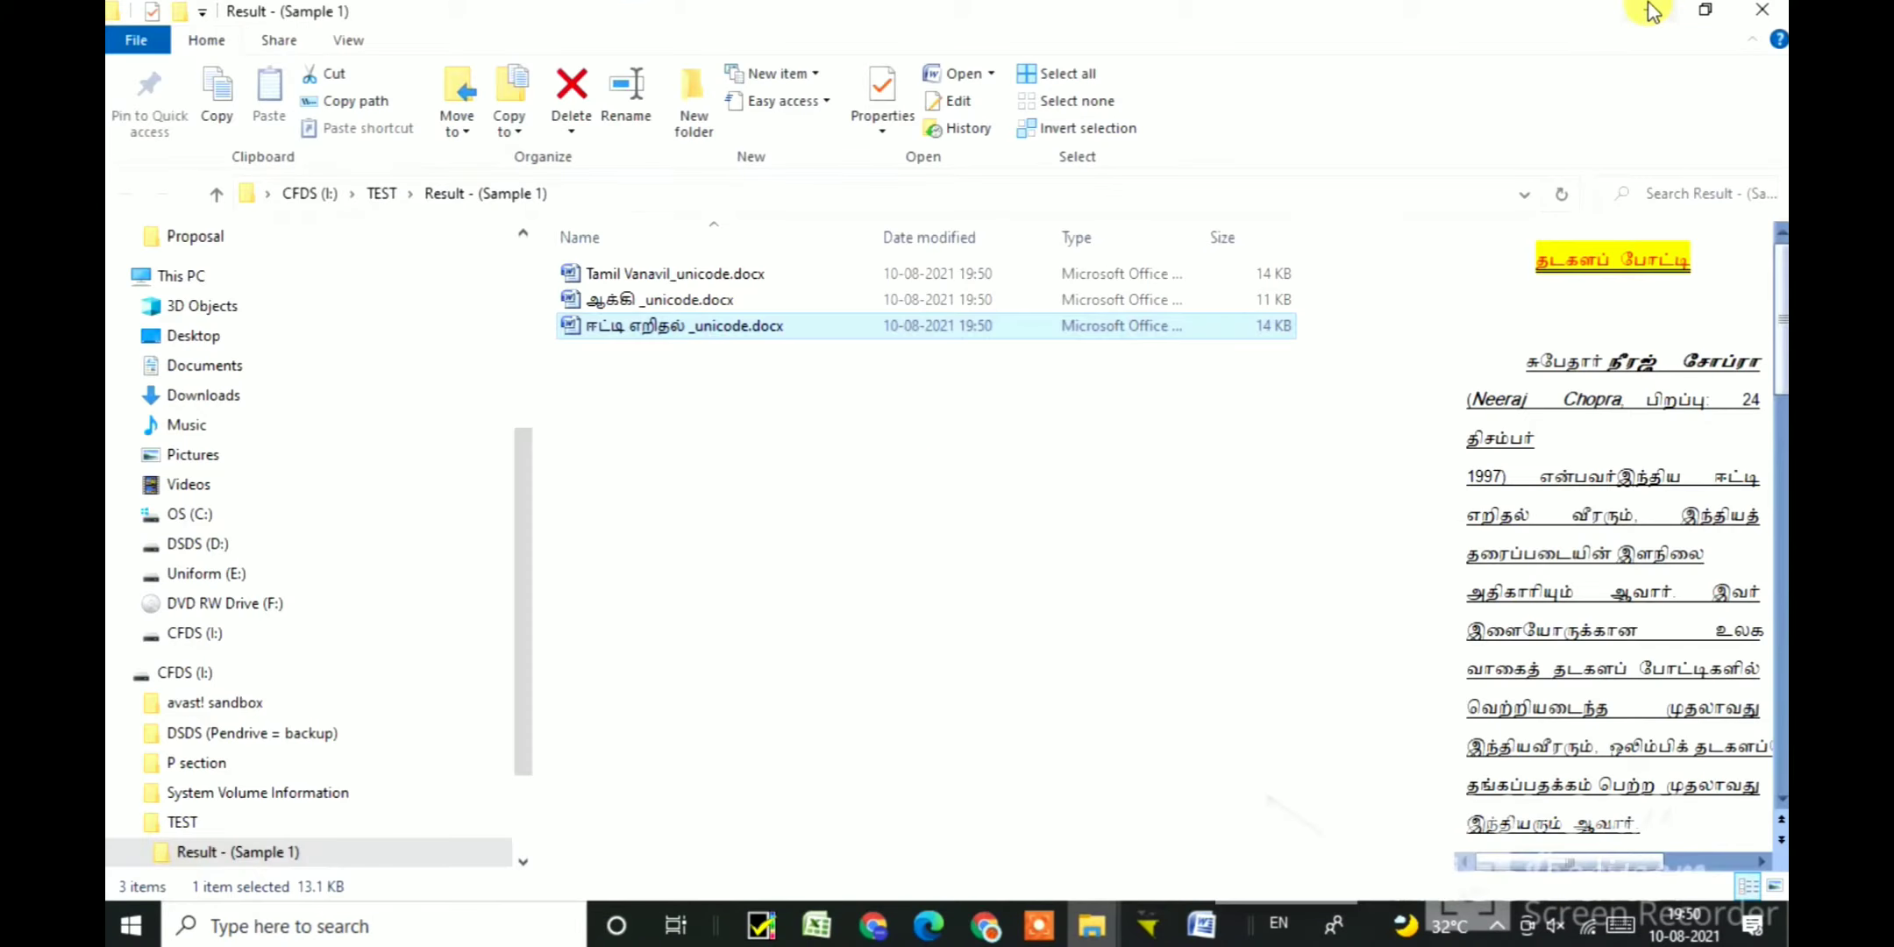
Step: Switch the converter to its File(s) Converter page and move its restored window to the right
left_click(1652, 11)
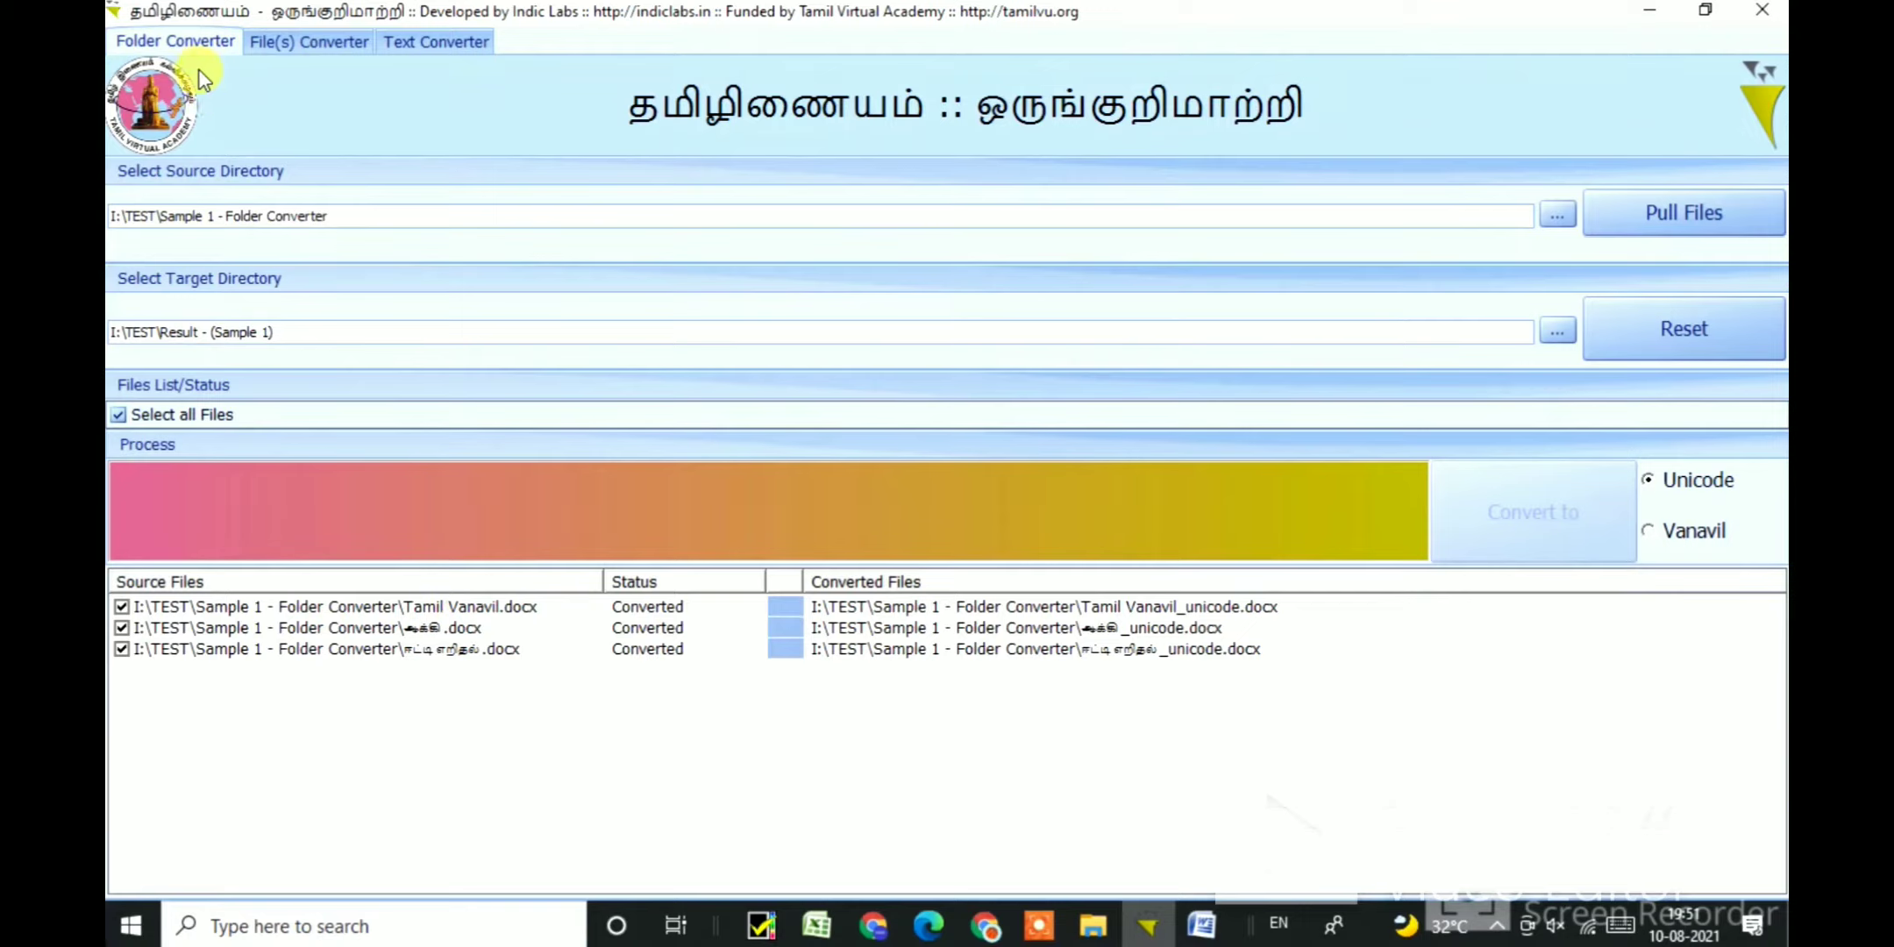
left_click(279, 46)
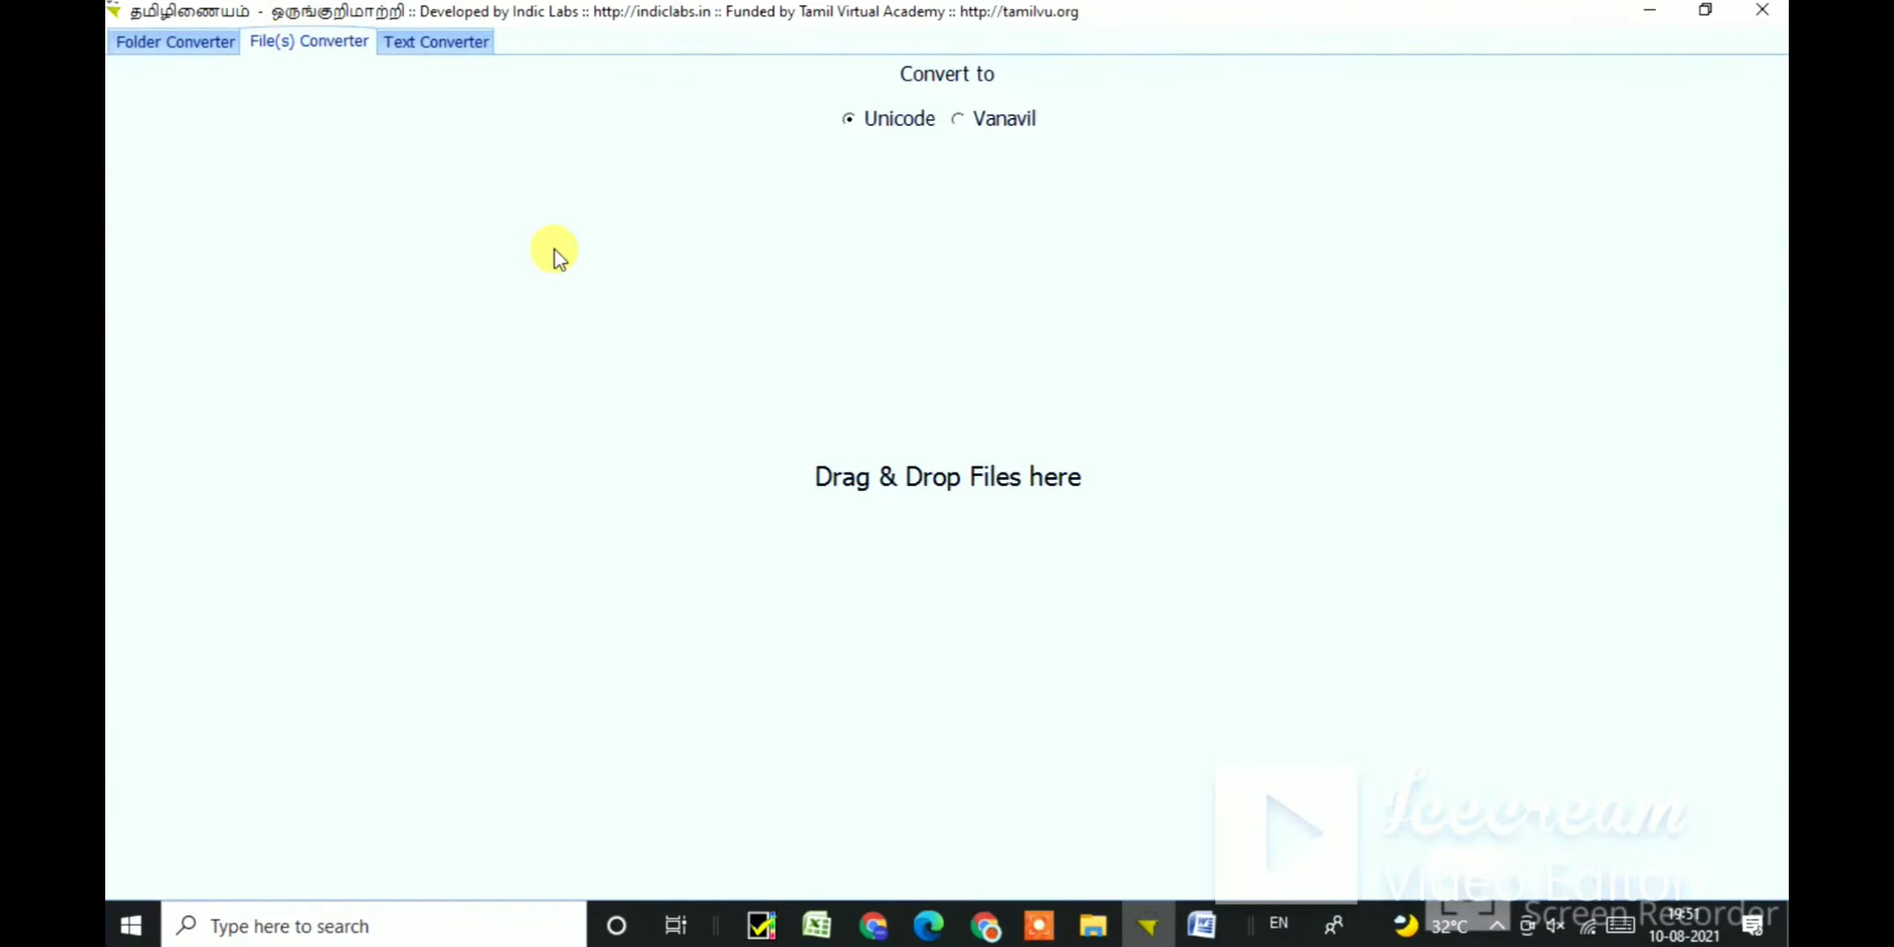
left_click(1702, 11)
left_click_drag(1024, 26, 1440, 81)
Step: Open This PC > CFDS (I:) > TEST > Sample 2 - Files Converter, sizing Explorer beside the converter
double_click(140, 40)
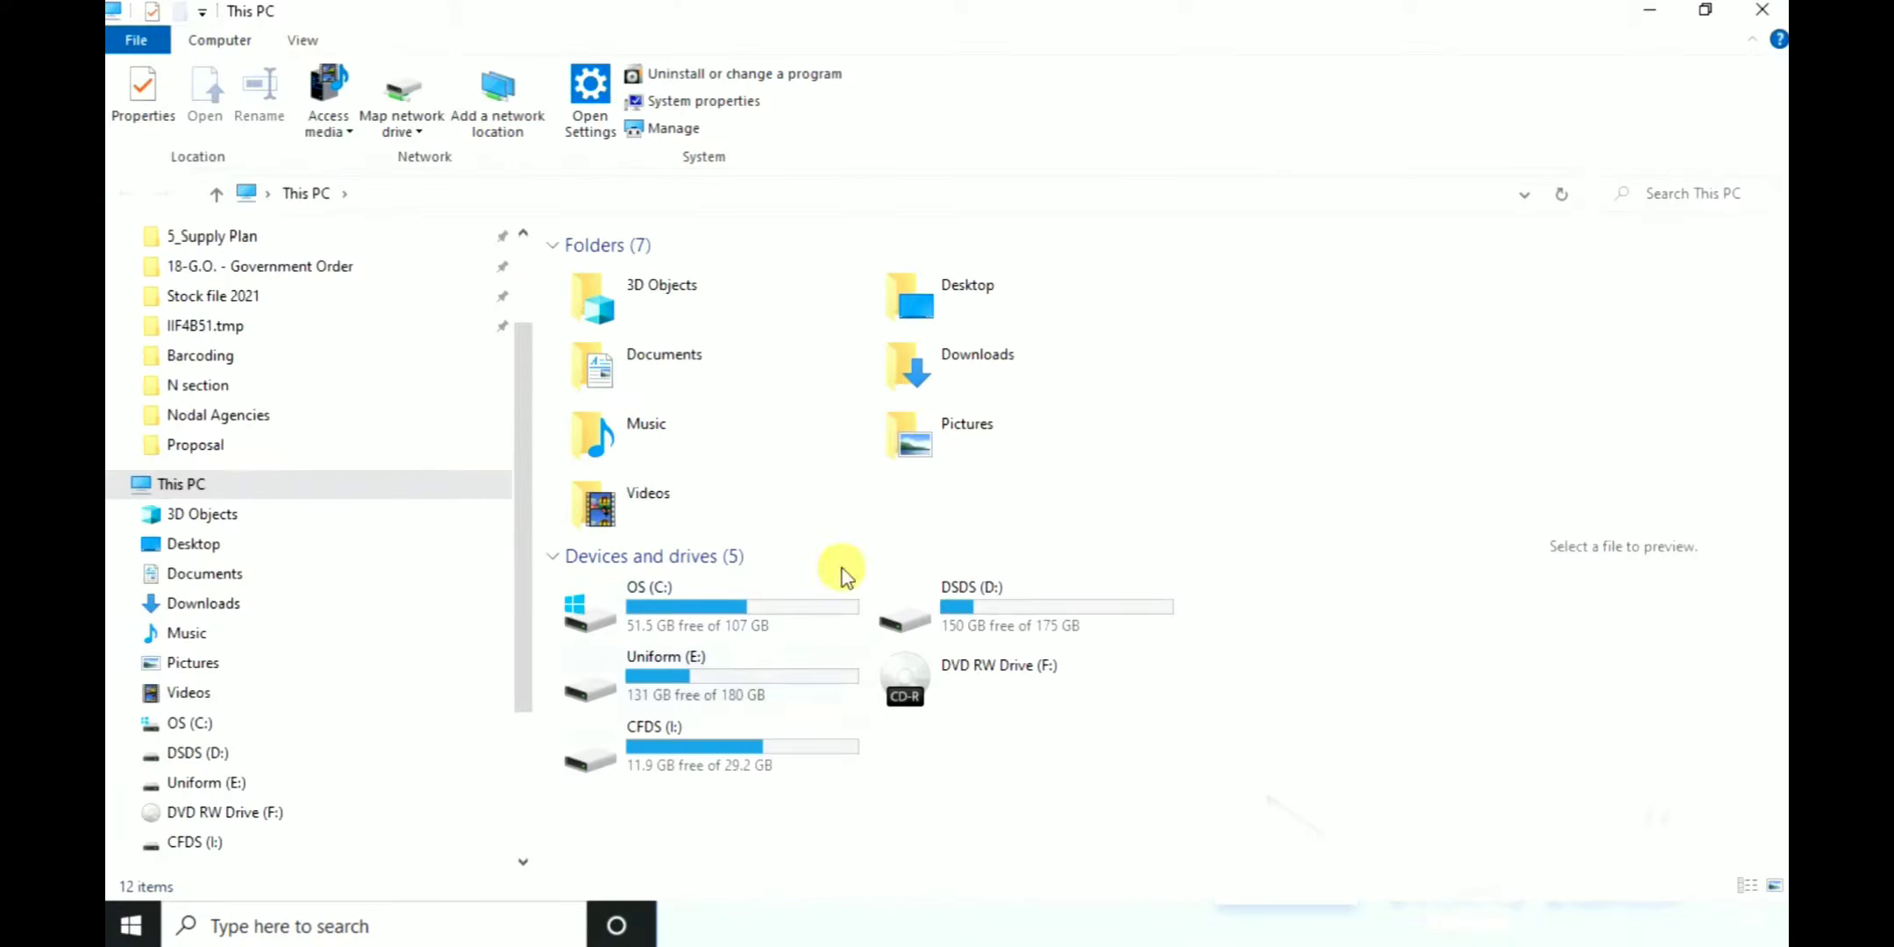
double_click(784, 743)
double_click(655, 378)
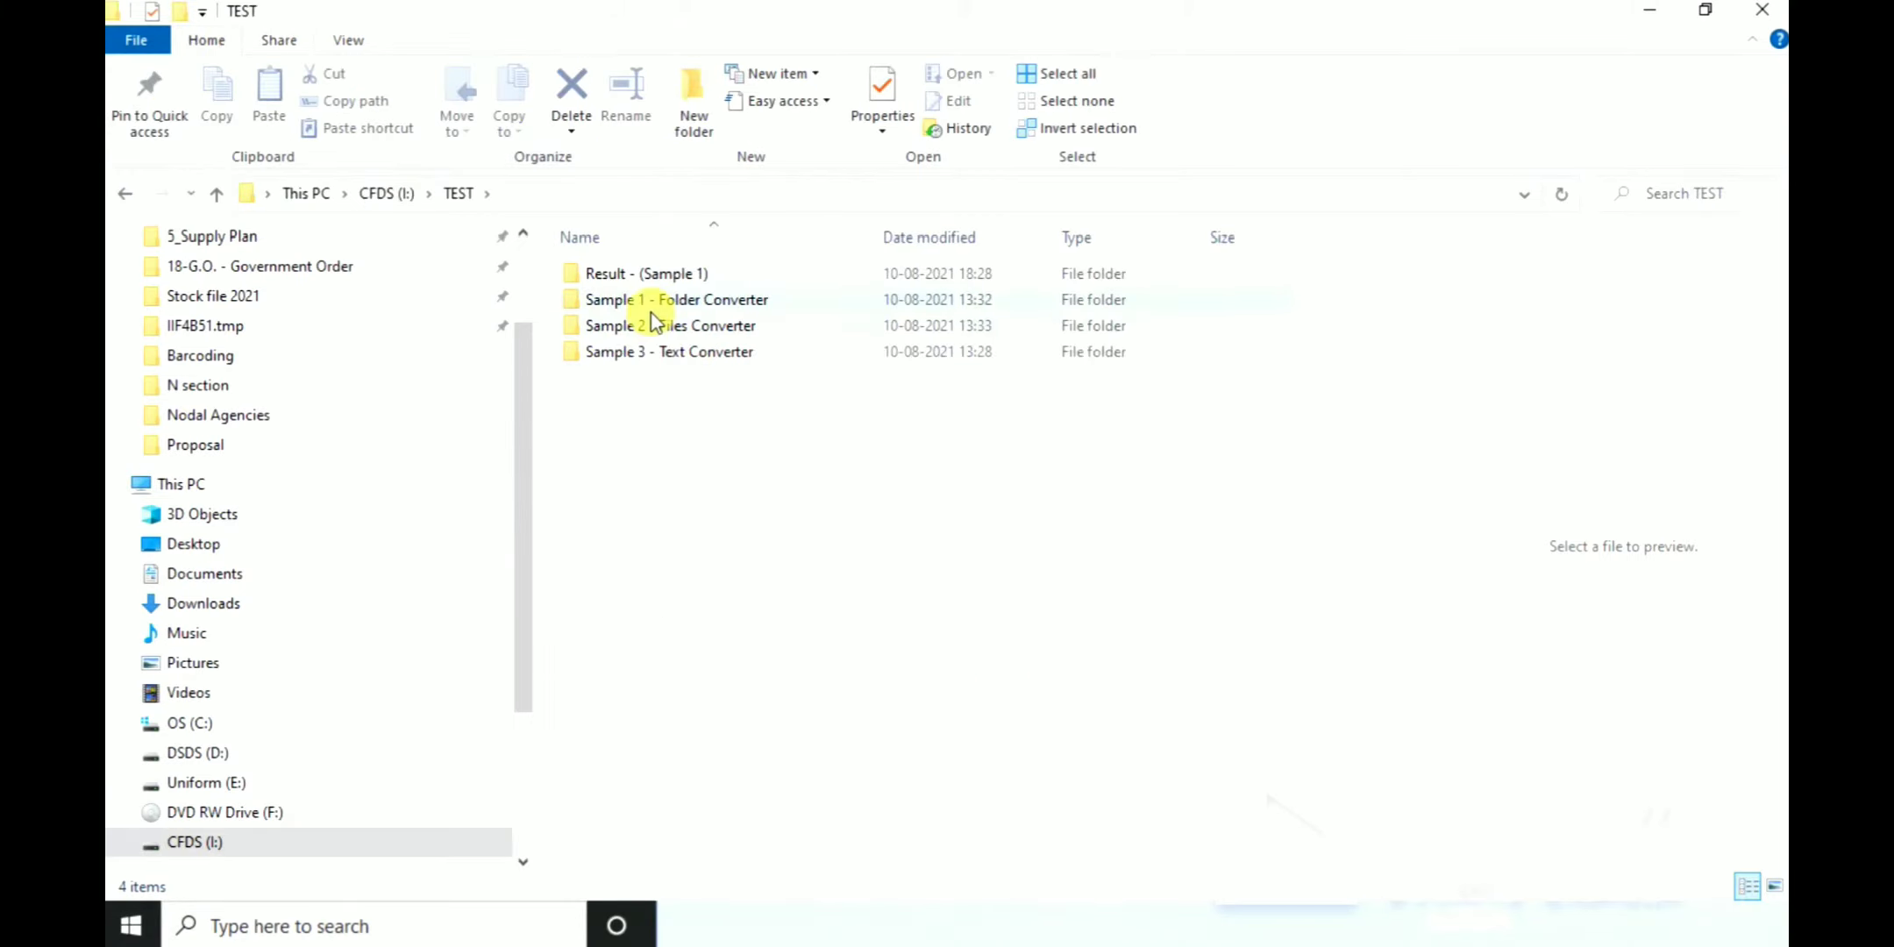
double_click(741, 337)
mouse_move(771, 11)
left_mouse_down()
mouse_move(541, 202)
mouse_move(463, 140)
left_mouse_up()
left_click_drag(645, 613, 628, 864)
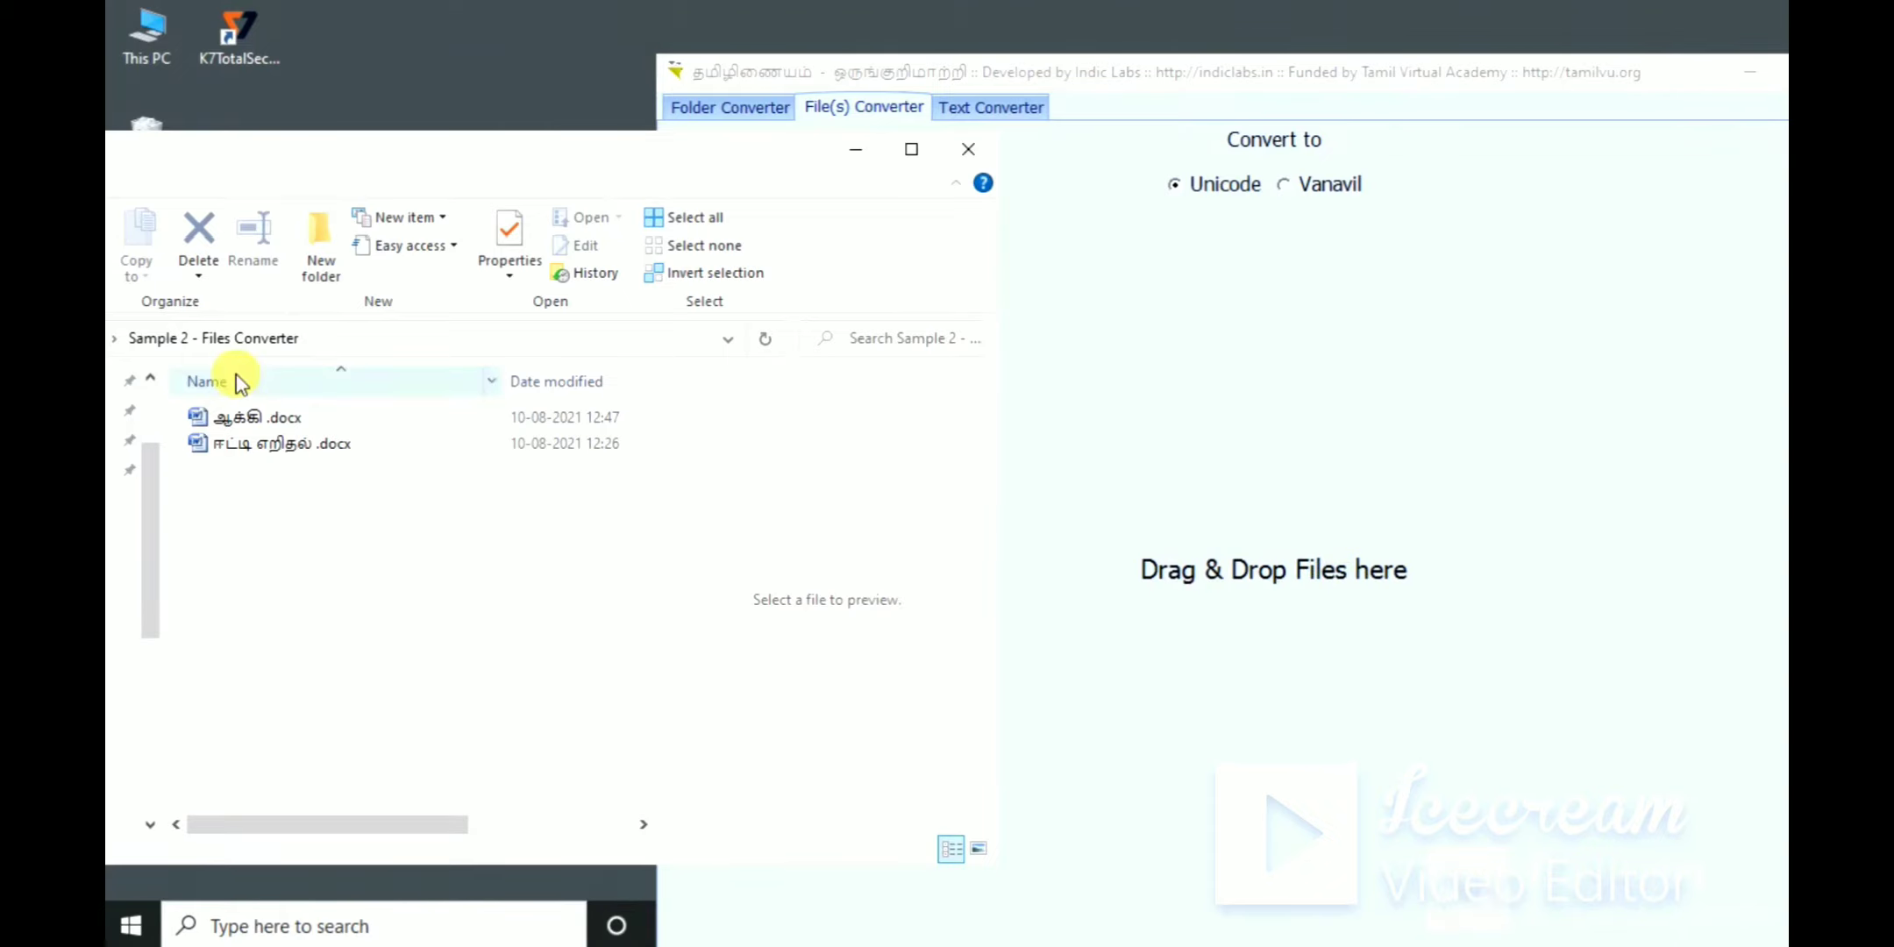
Step: Drag ஆக்கி.docx and ஈட்டி எறிதல் .docx onto the converter, then check the two new _unicode files
left_click(239, 419)
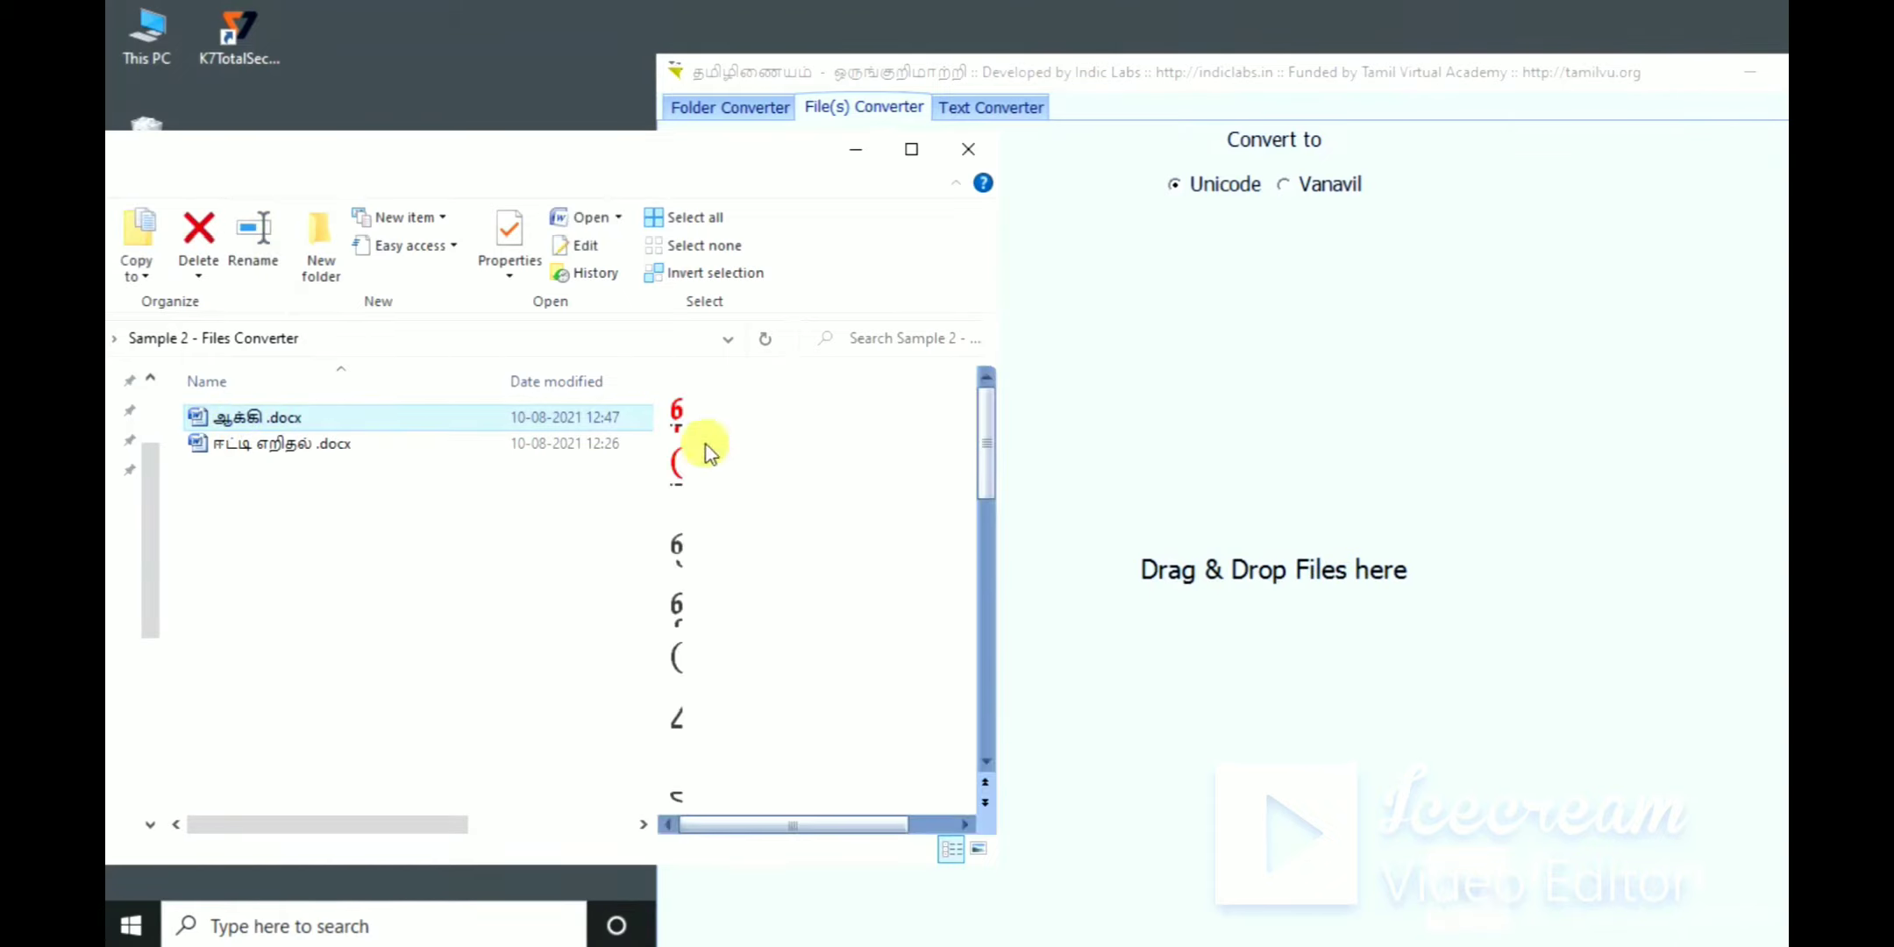
left_click_drag(238, 419, 1162, 469)
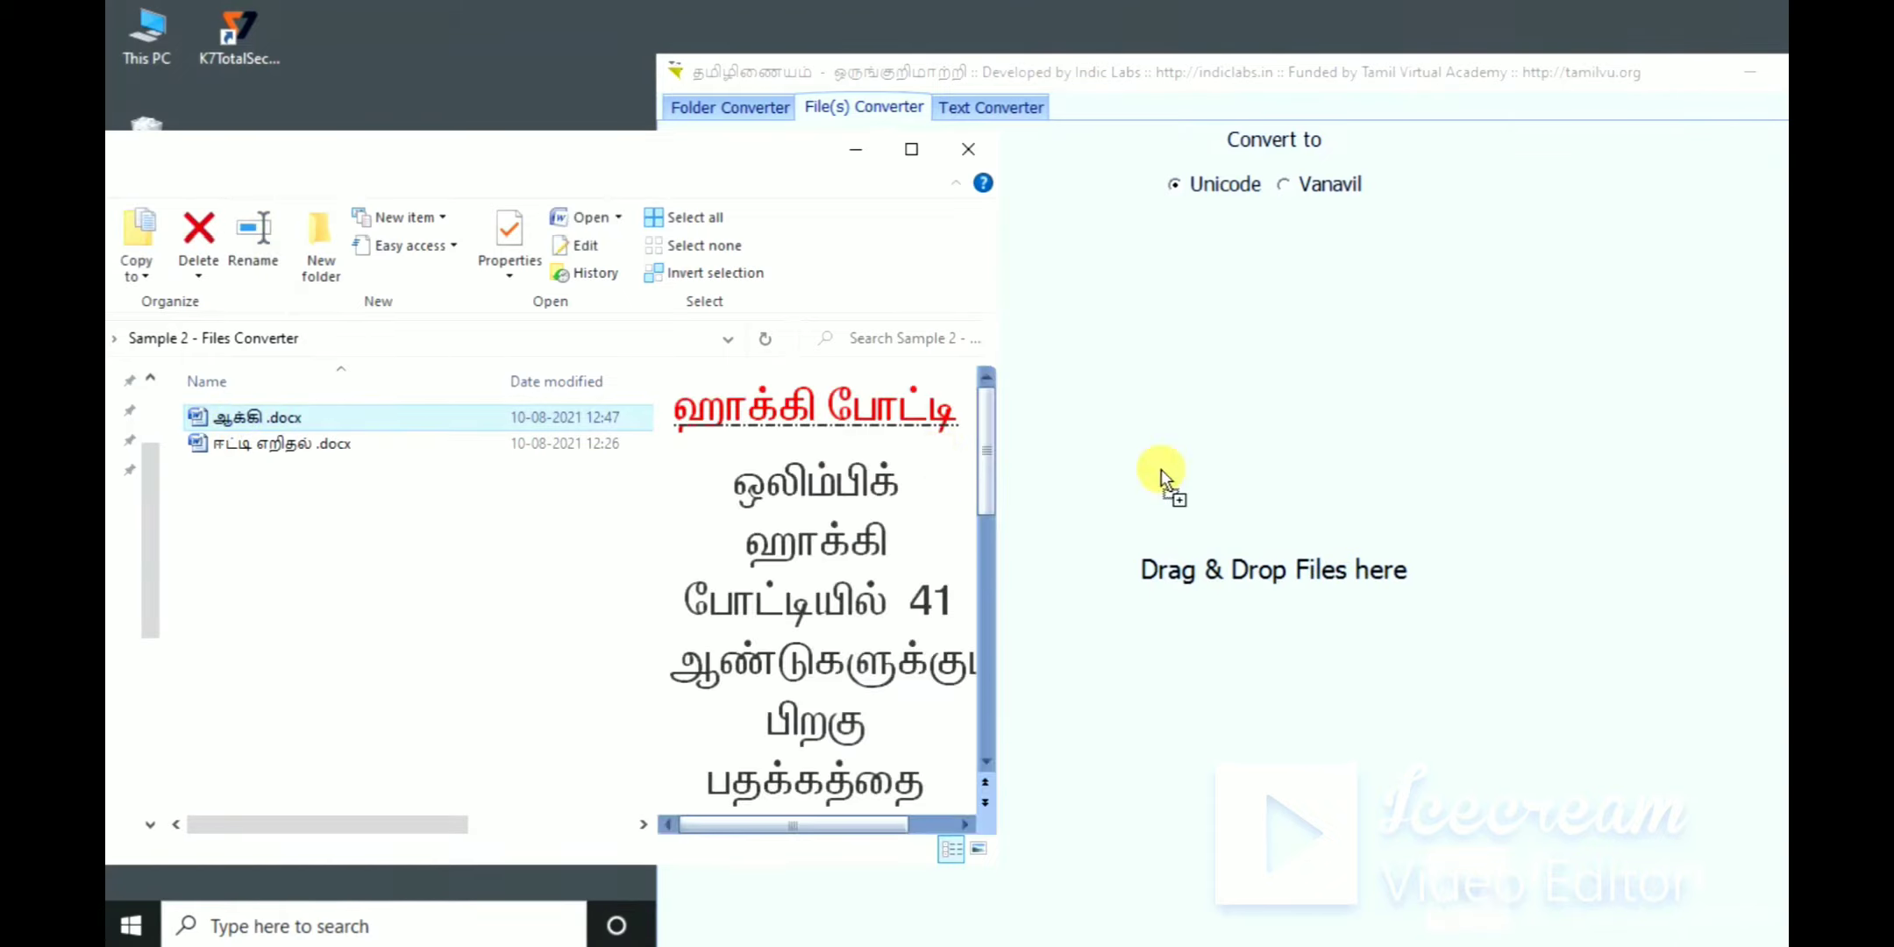
left_click(552, 541)
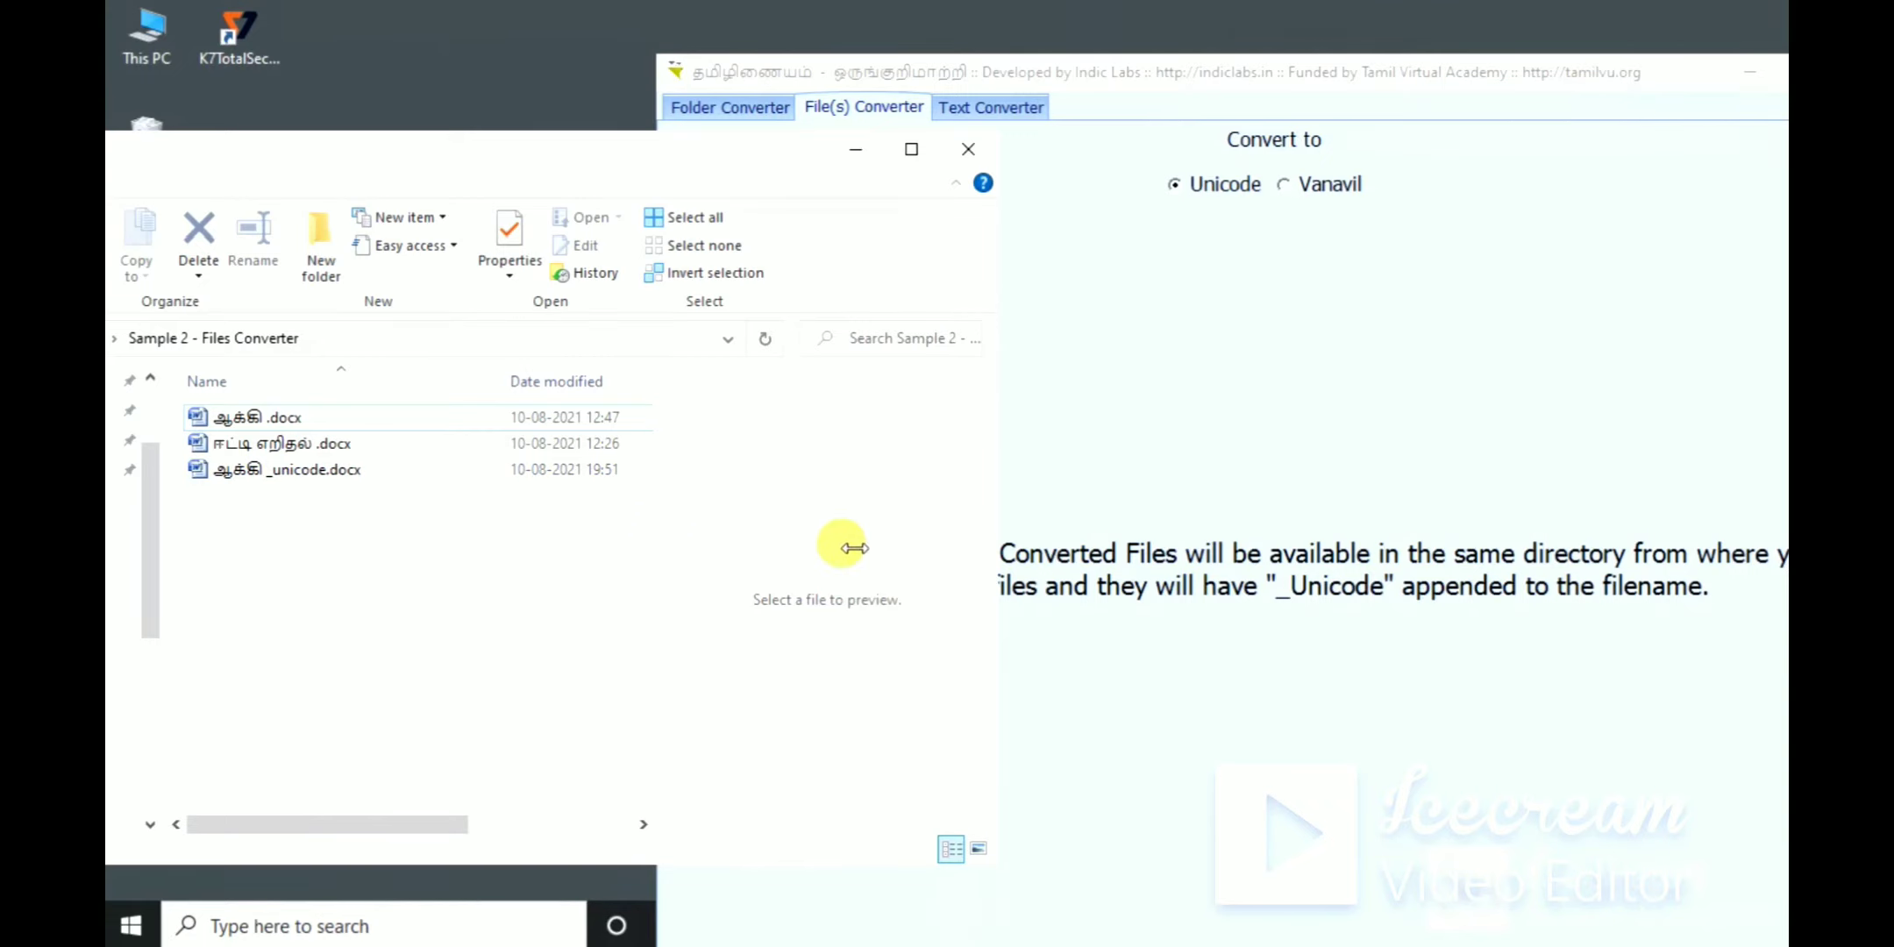
left_click_drag(292, 448, 1242, 515)
left_click(353, 671)
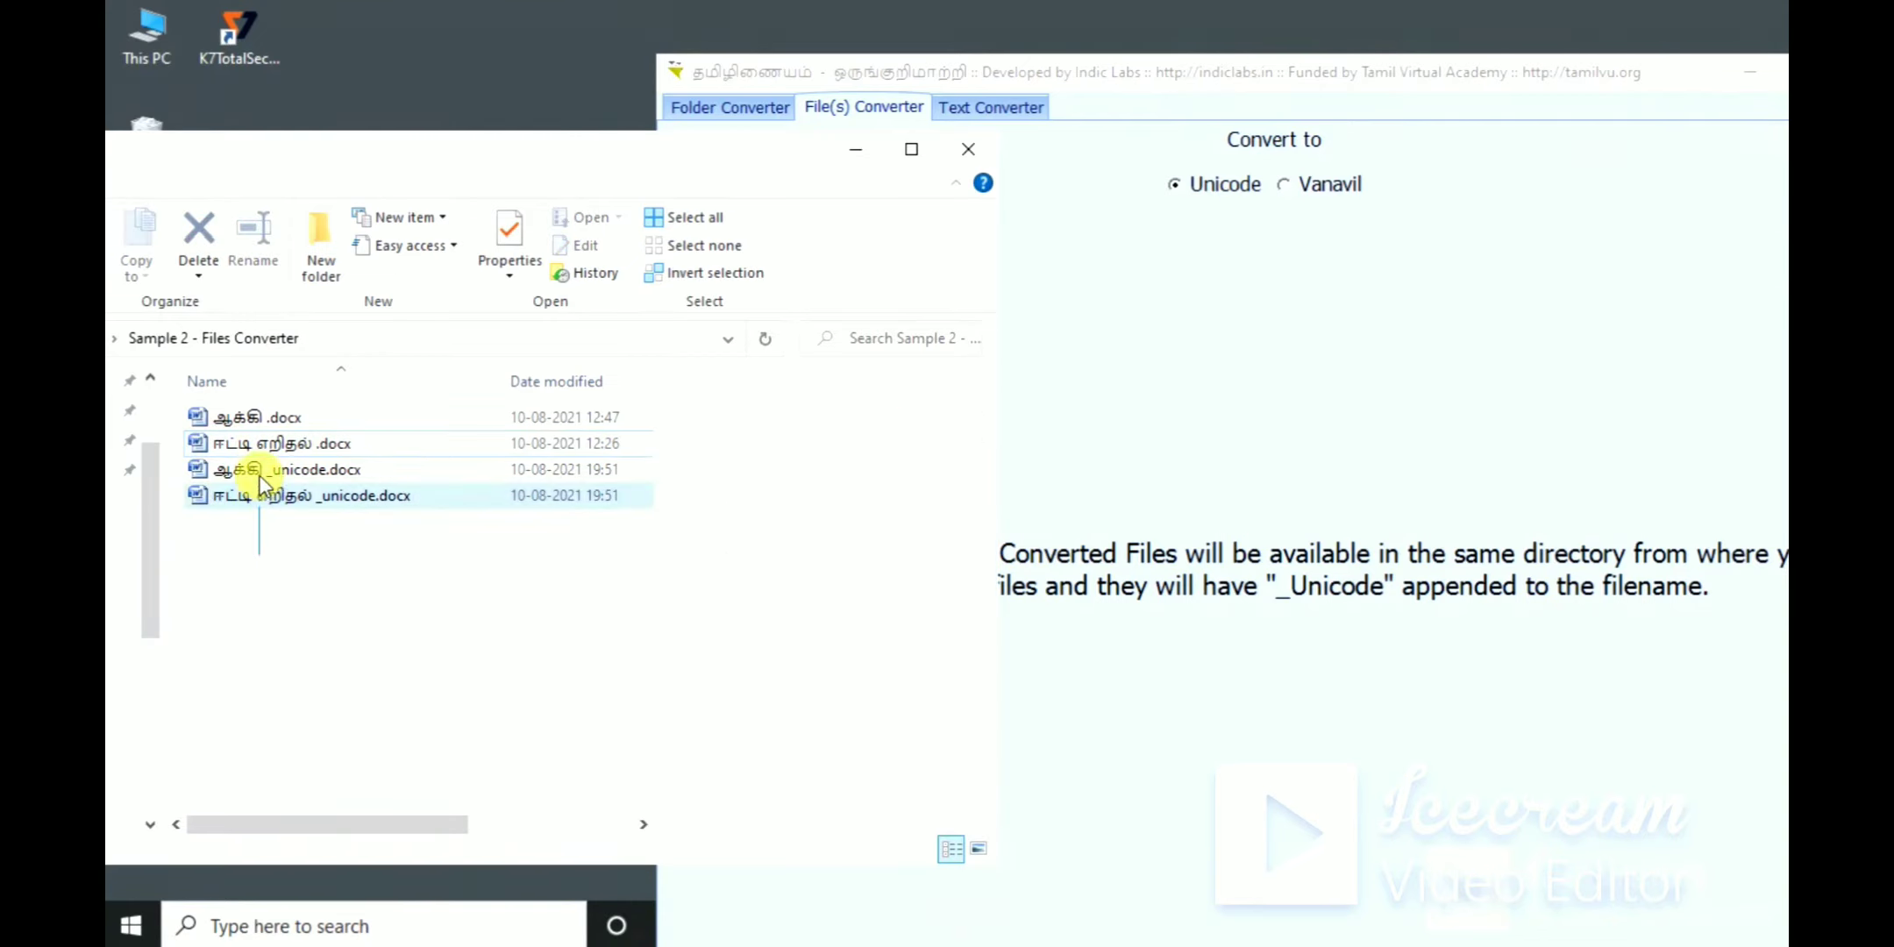
left_click_drag(261, 553, 256, 474)
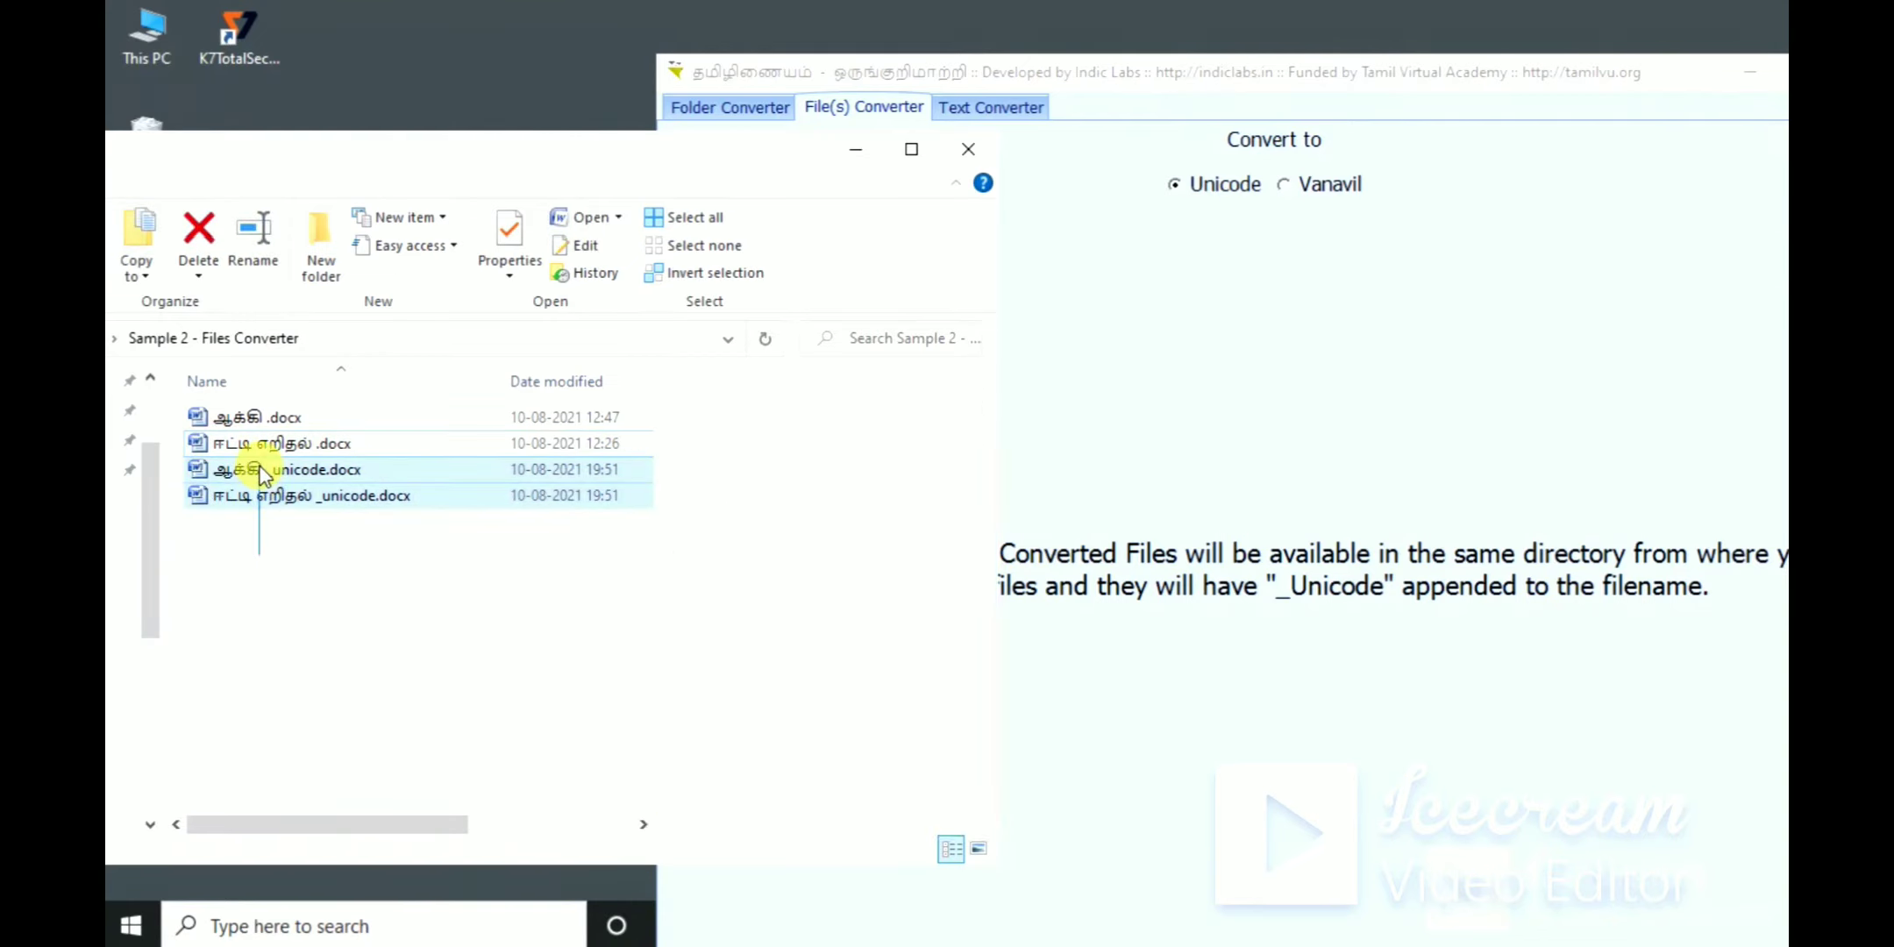
left_click(321, 548)
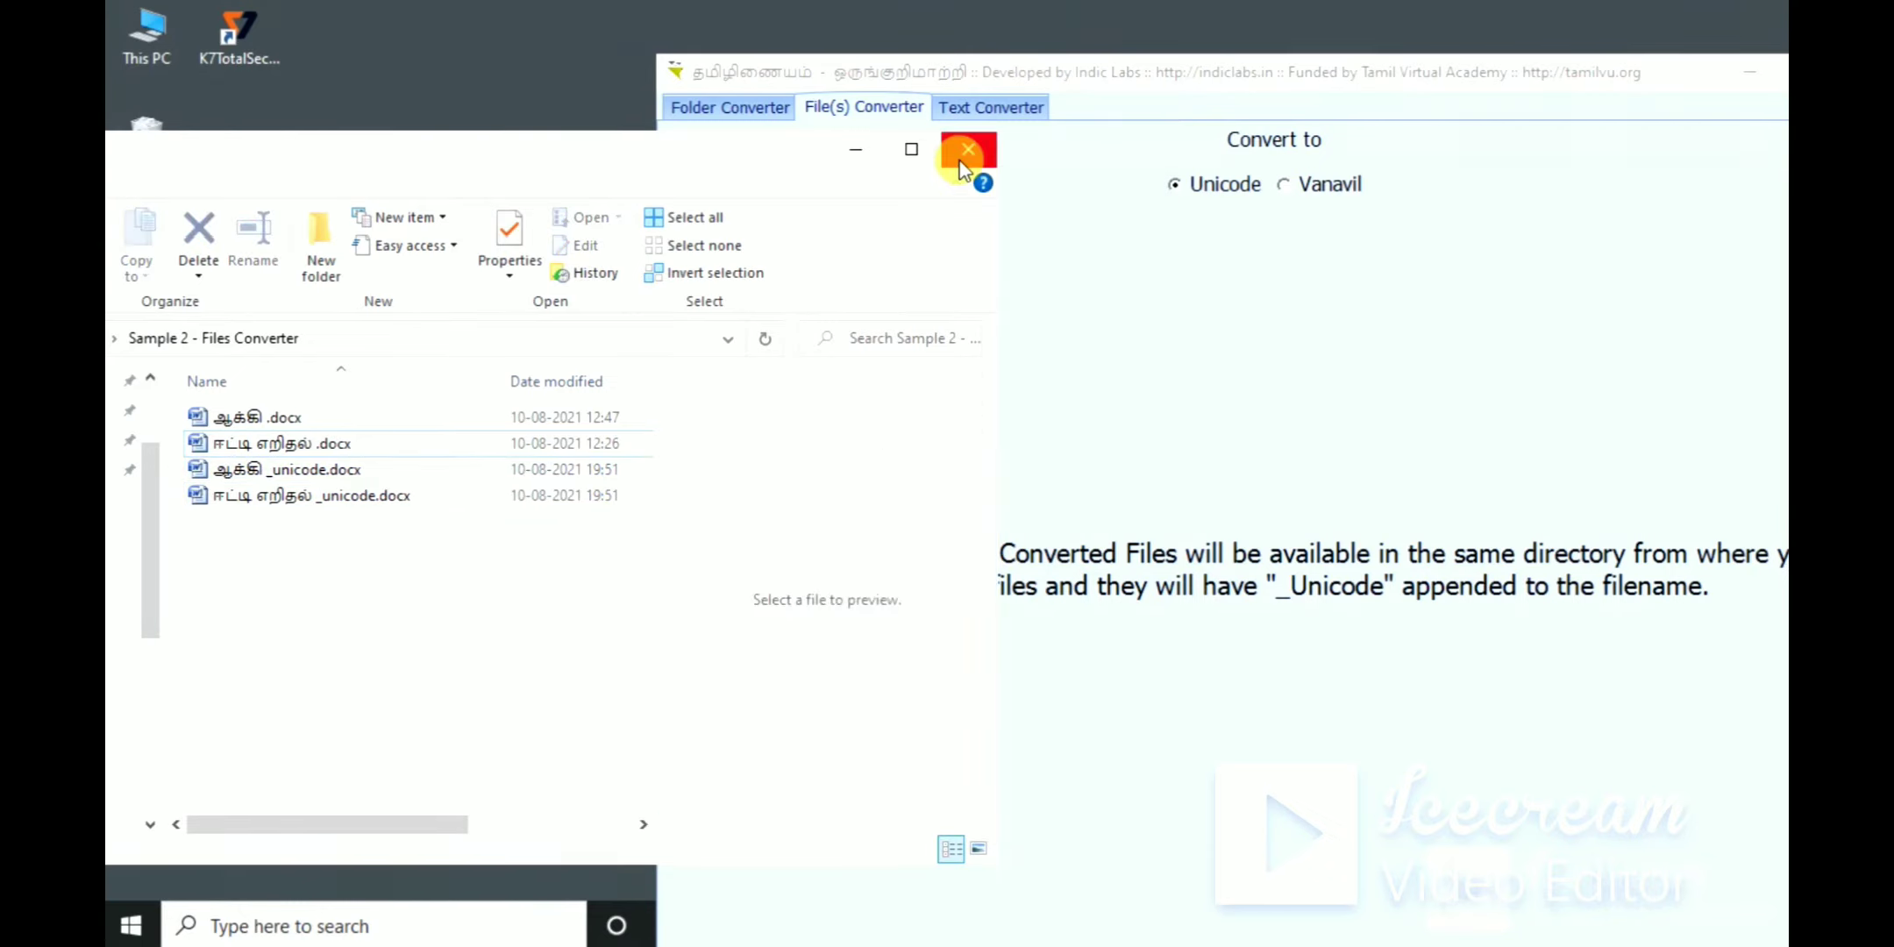
Step: Close File Explorer, switch the converter to its Text Converter page, and minimize it
left_click_drag(768, 150, 845, 149)
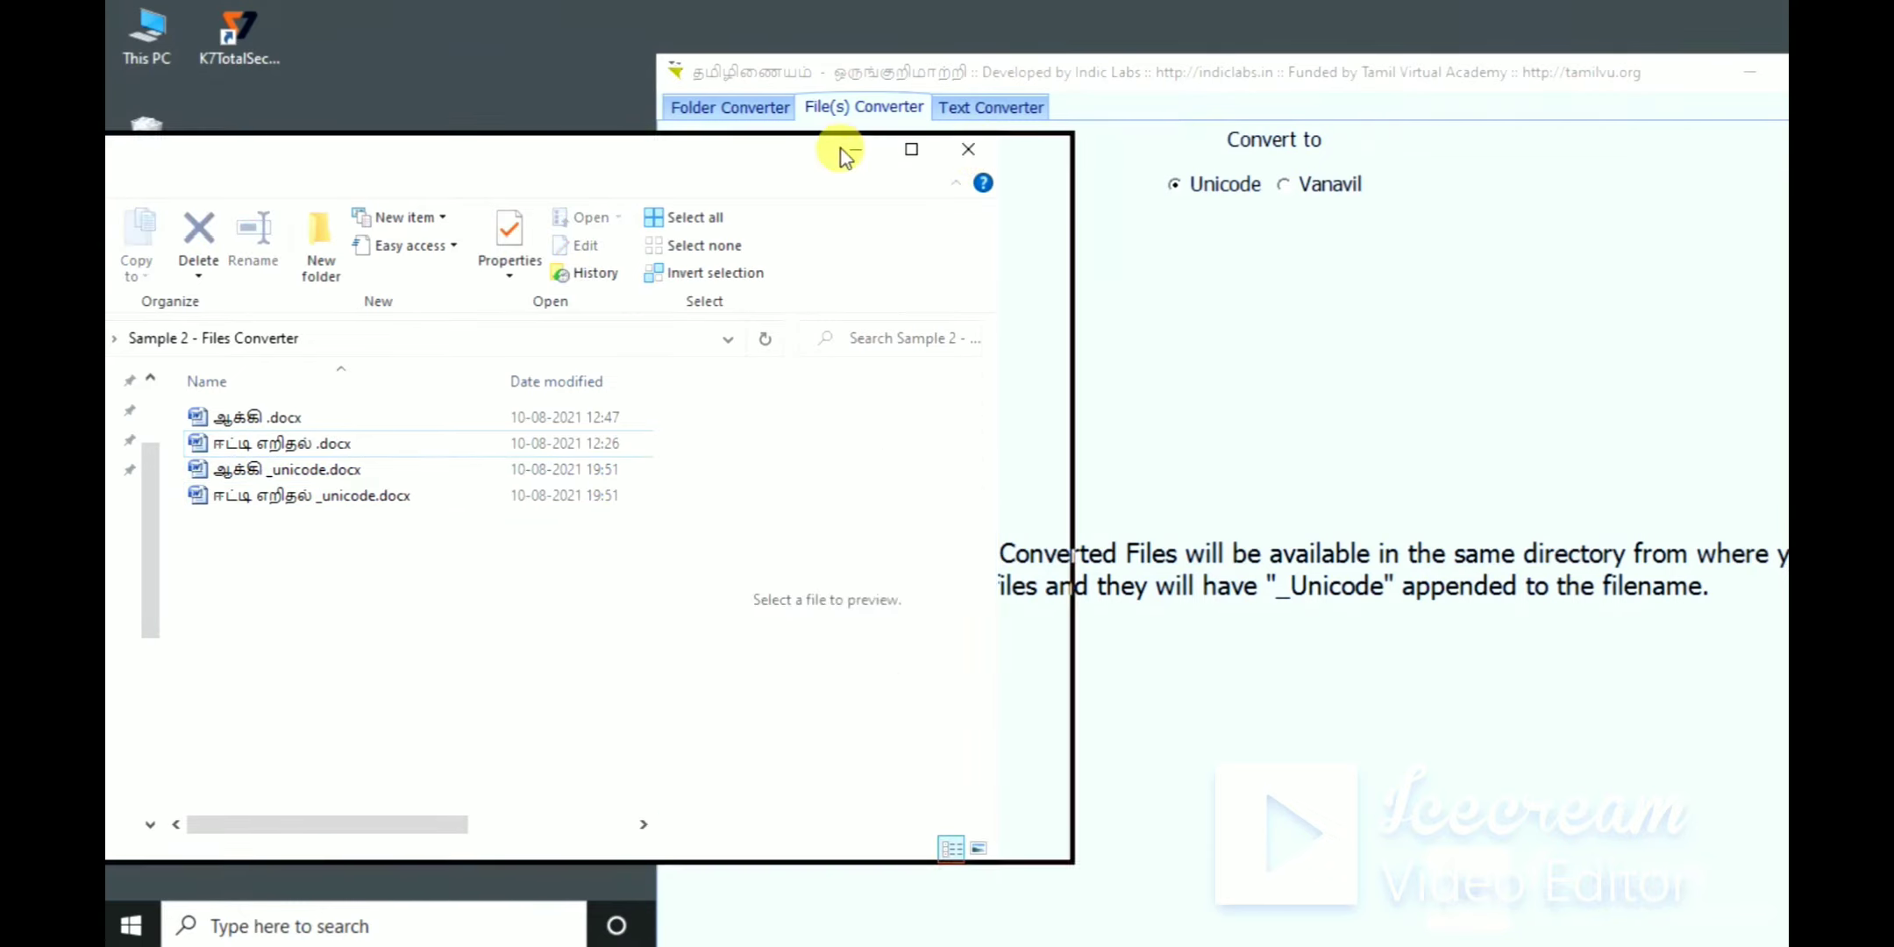
left_click(1027, 154)
left_click(979, 112)
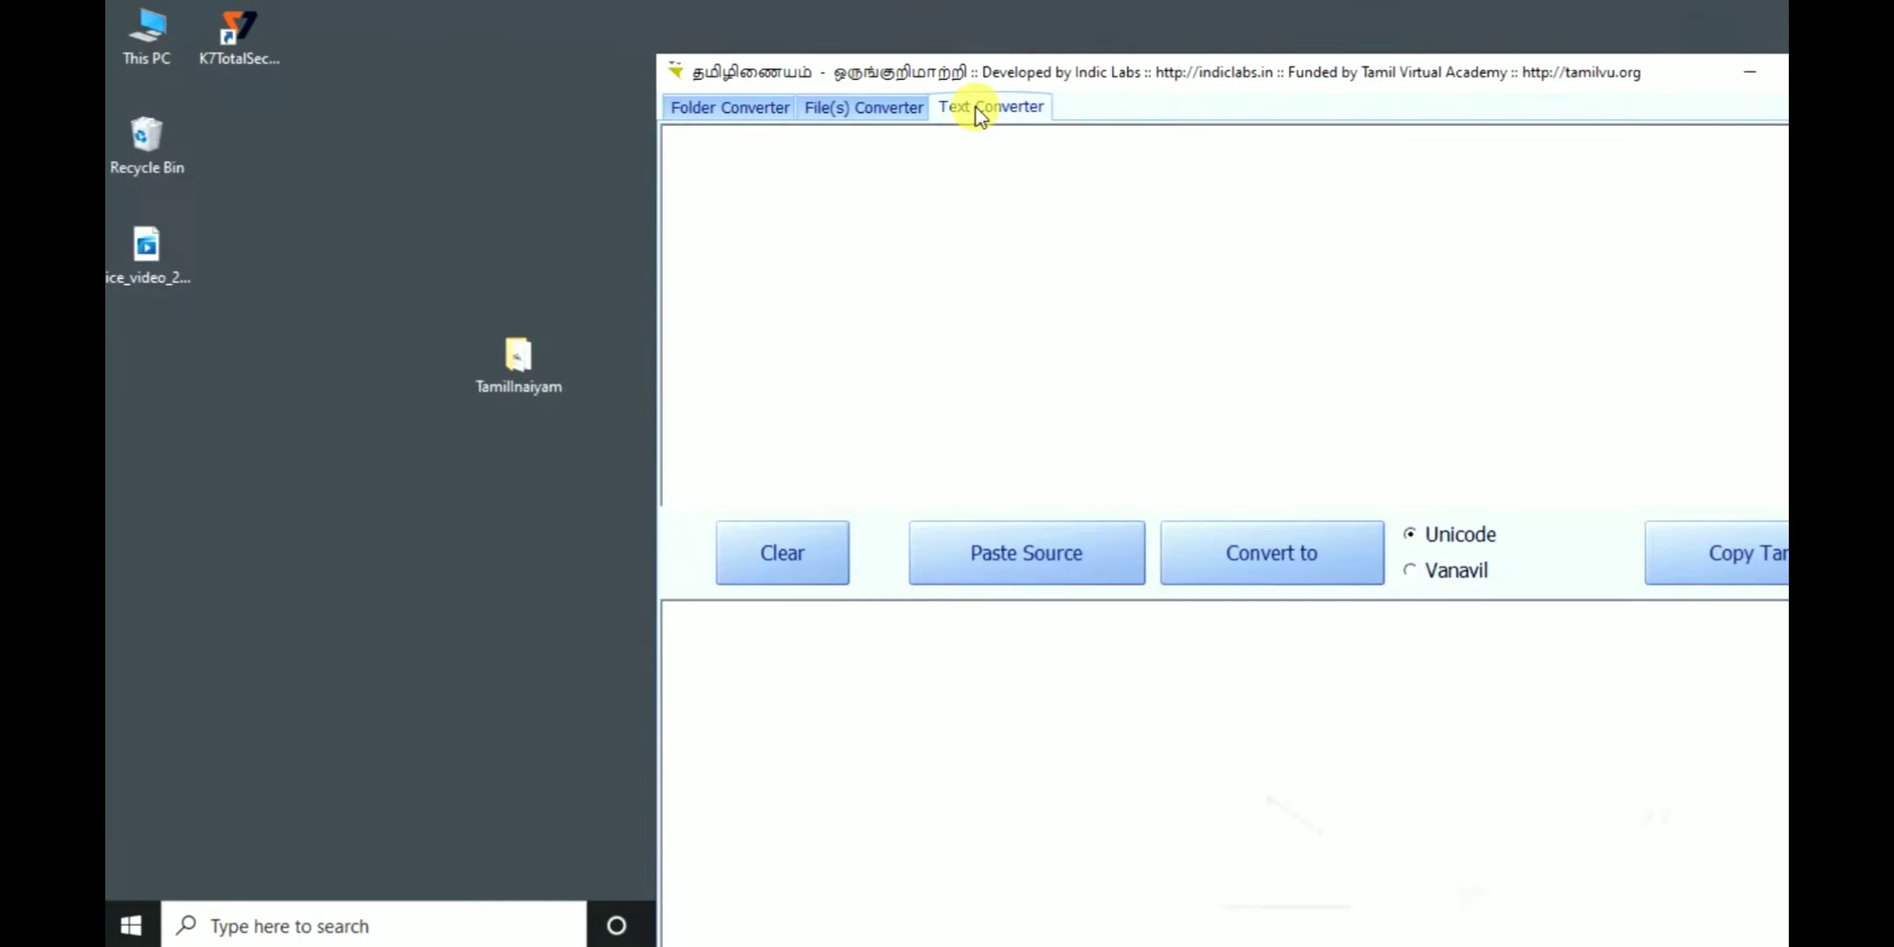
left_click_drag(1125, 72, 741, 57)
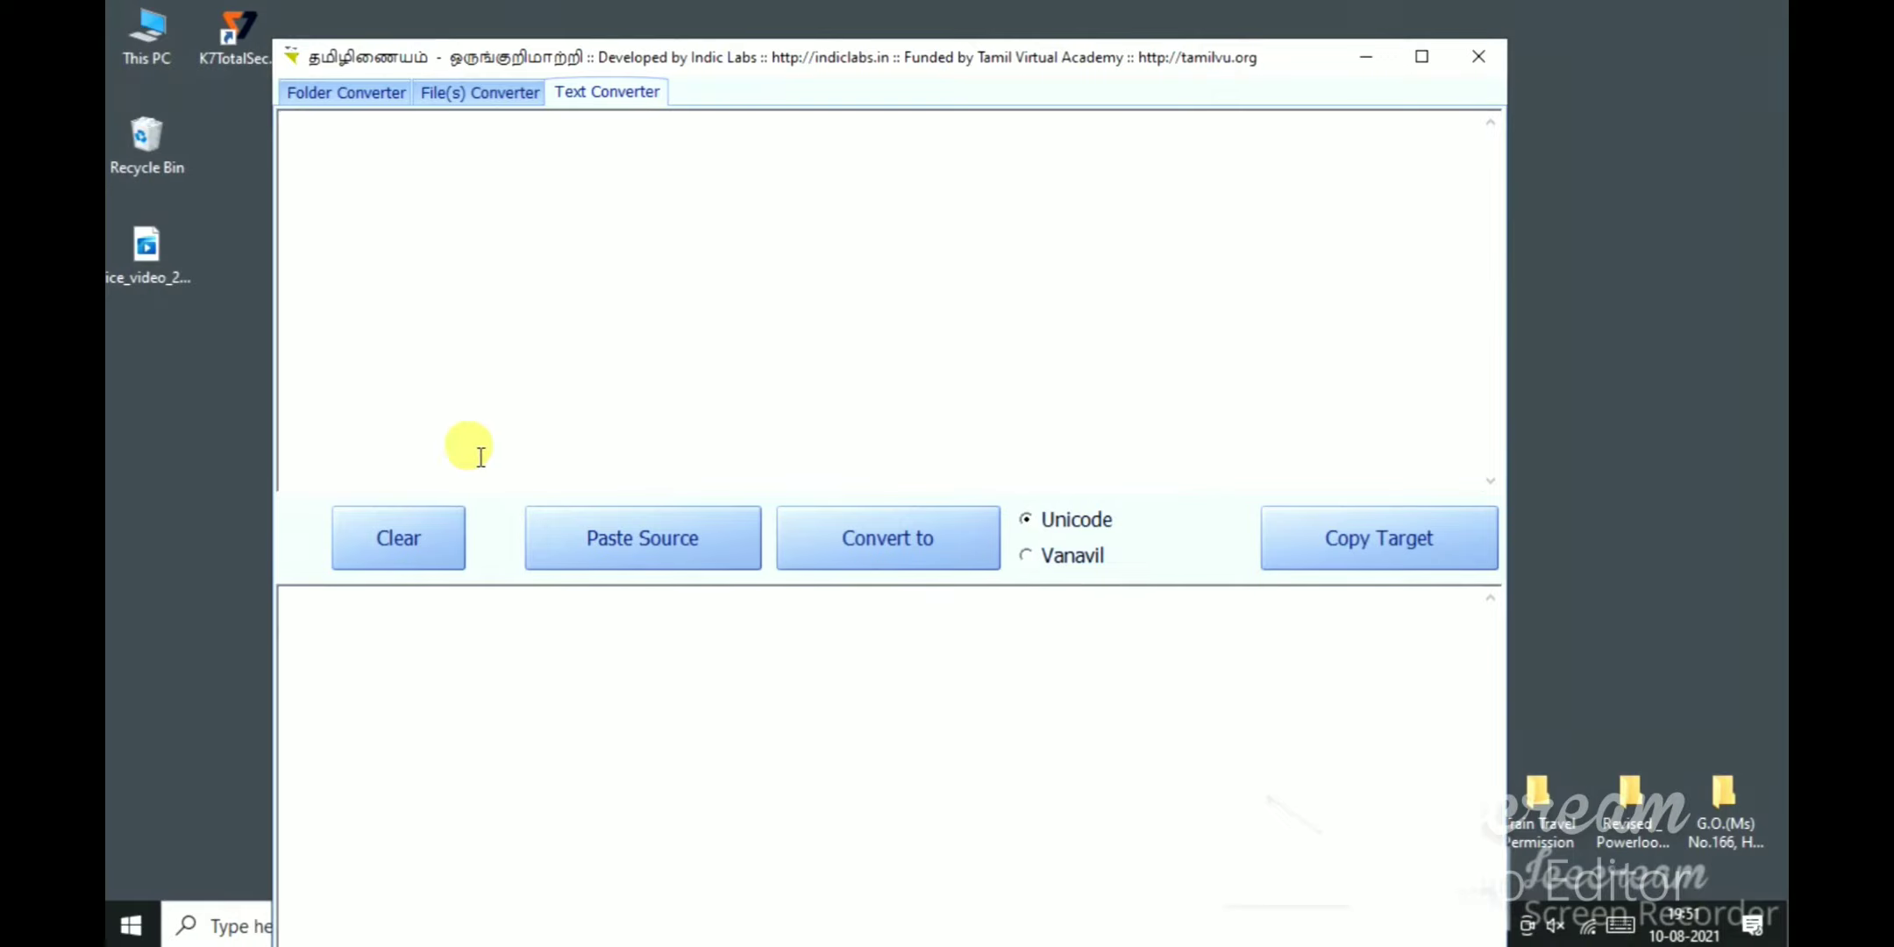
left_click(1365, 56)
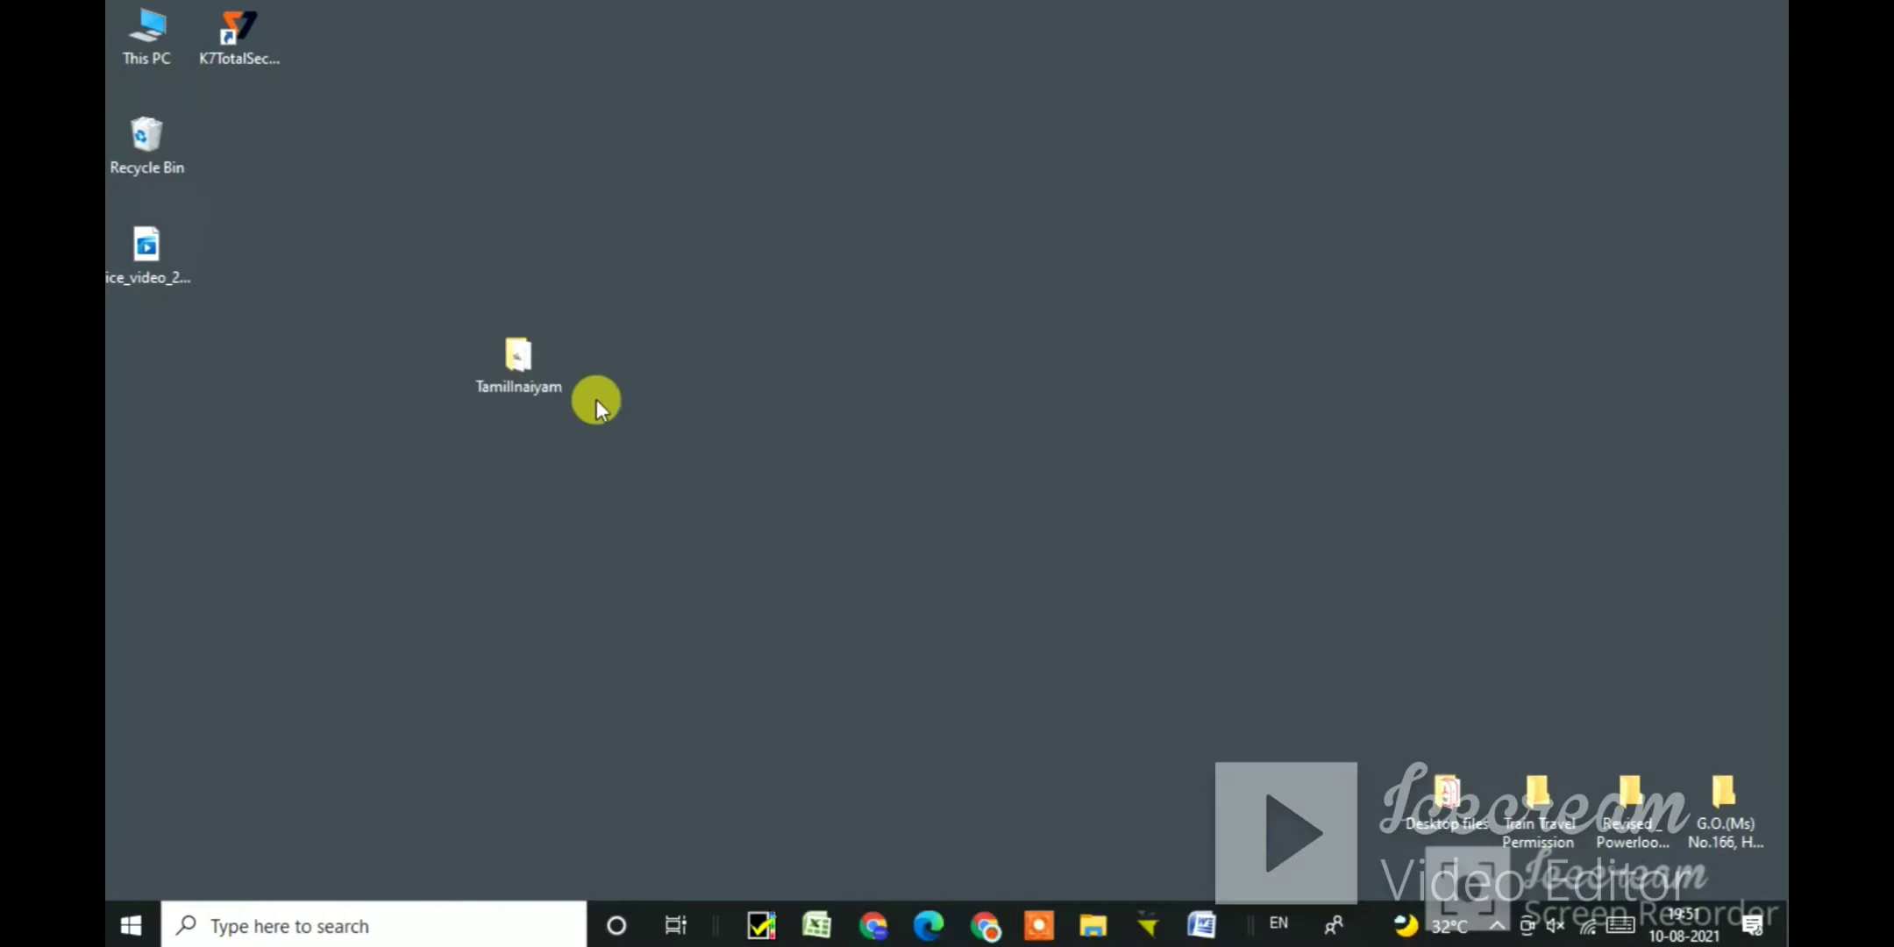
Step: Open Neeraj Chopra.docx from CFDS (I:) > TEST > Sample 3 - Text Converter
double_click(147, 41)
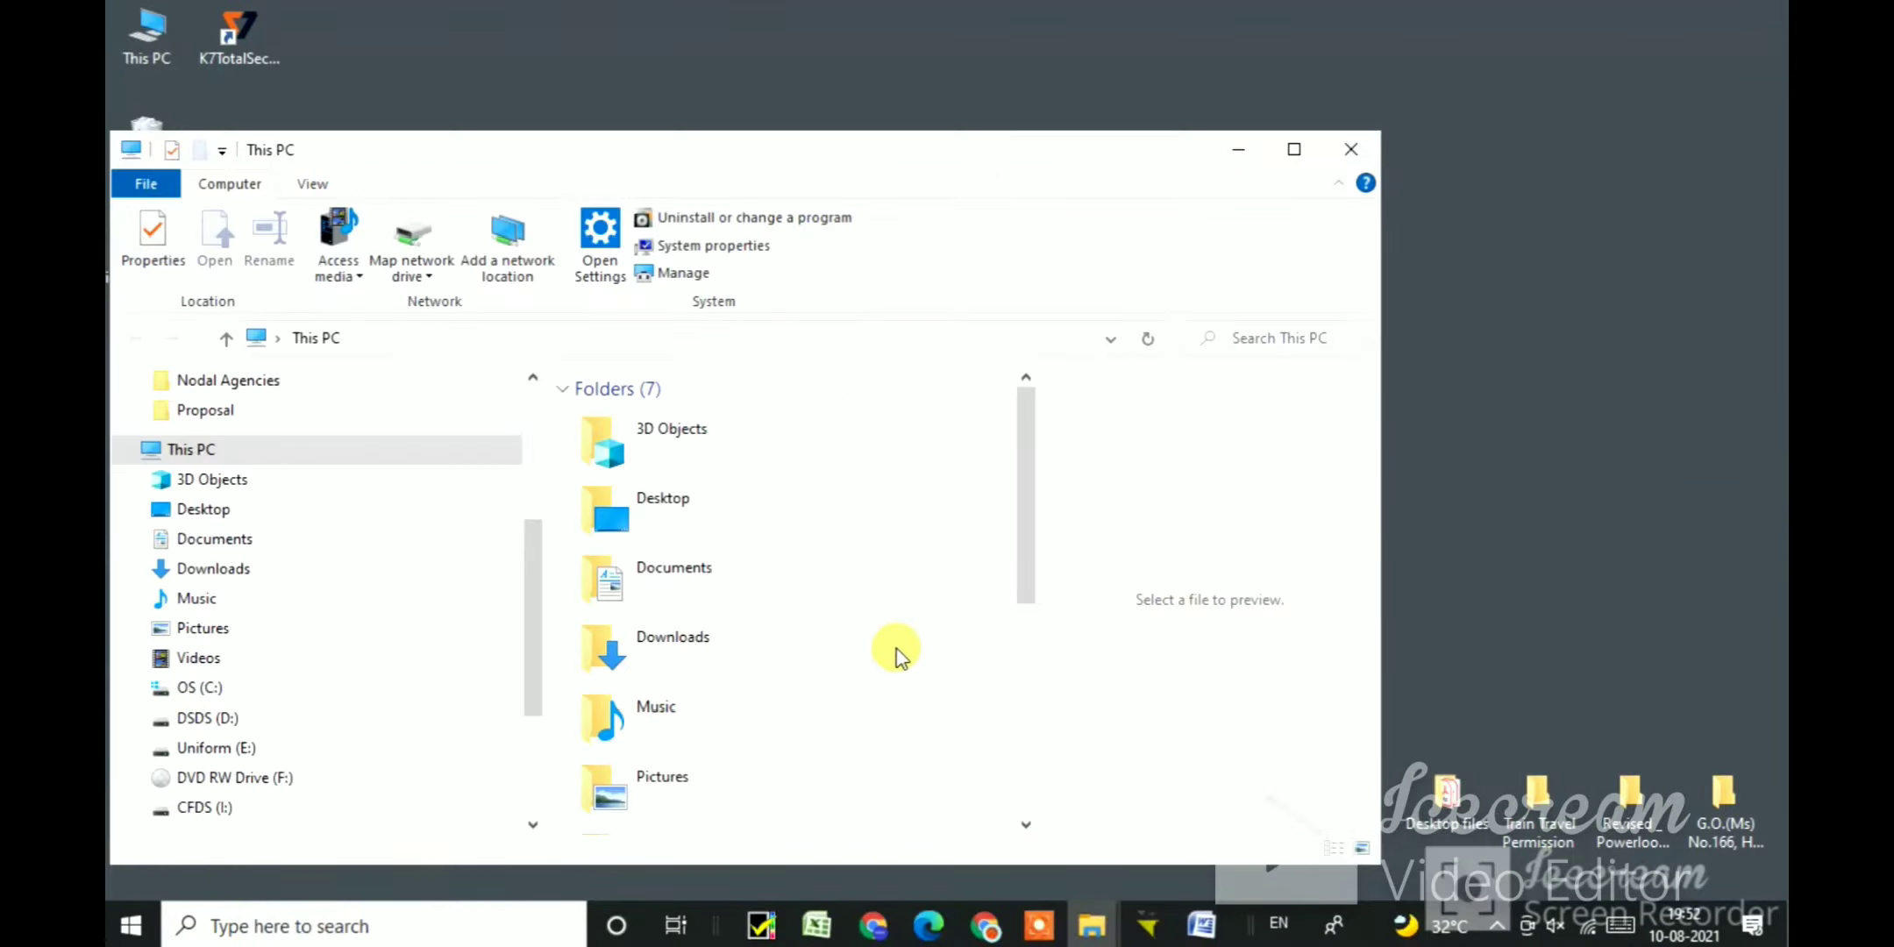
left_click(1295, 151)
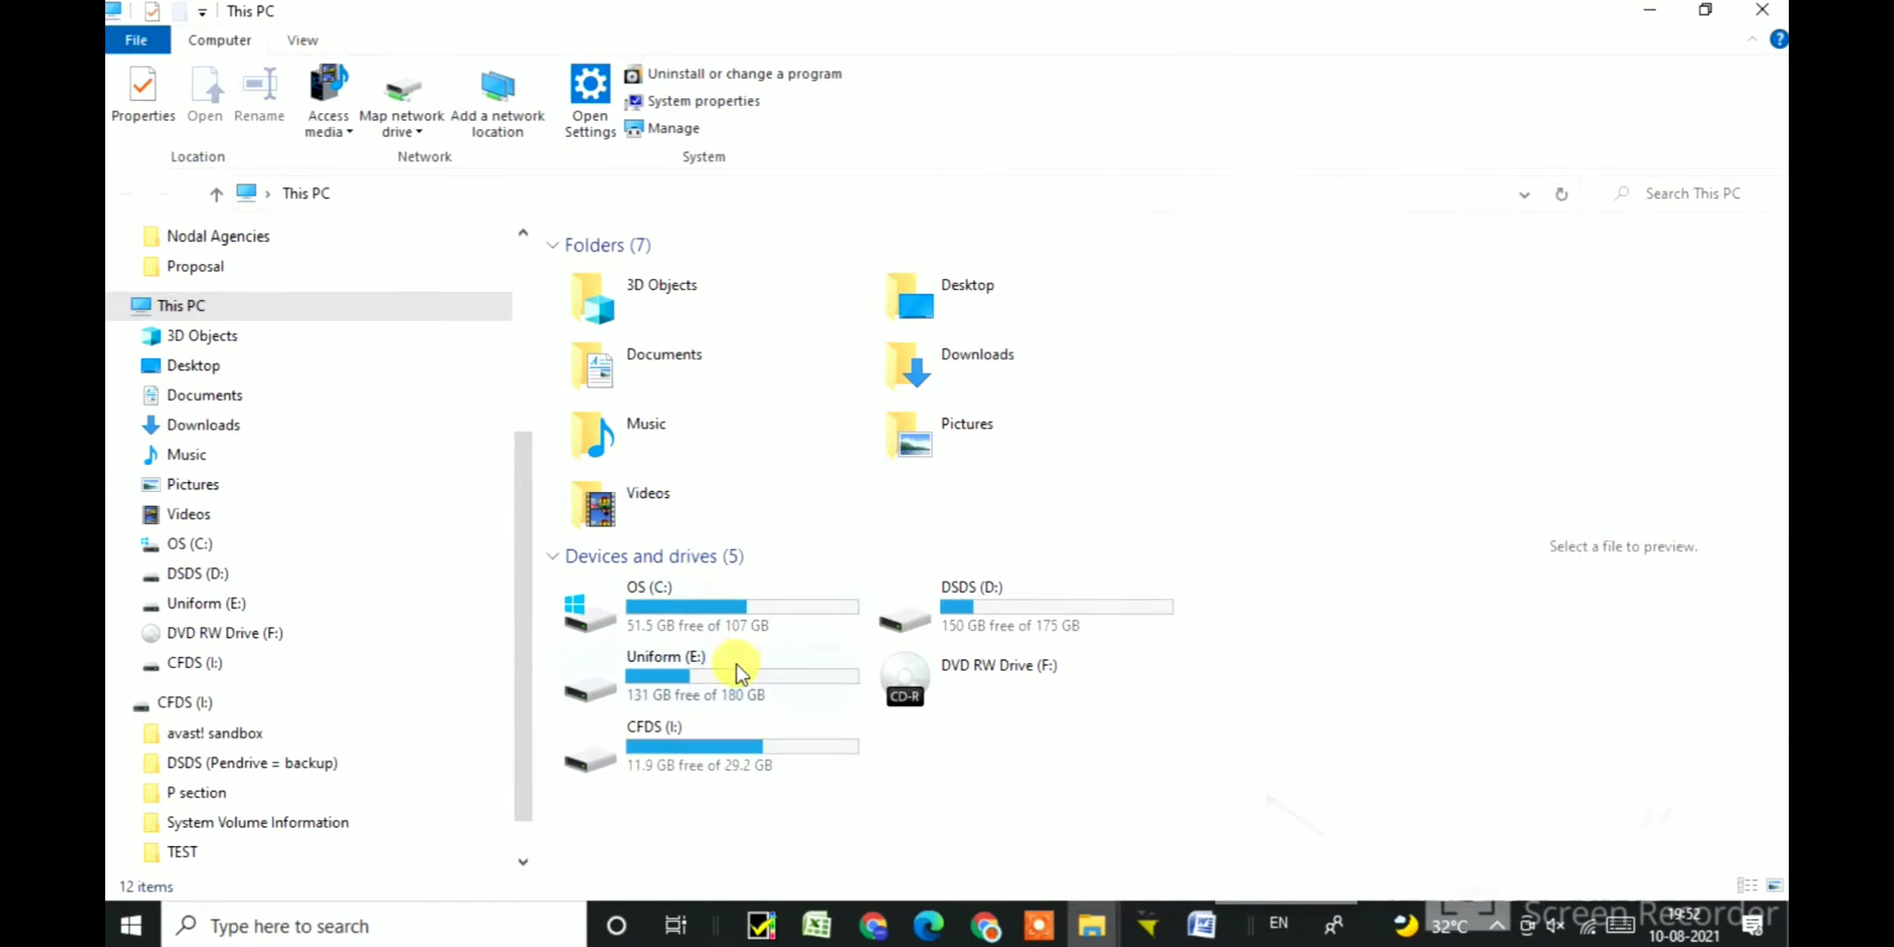
double_click(717, 746)
double_click(618, 373)
double_click(618, 369)
double_click(637, 276)
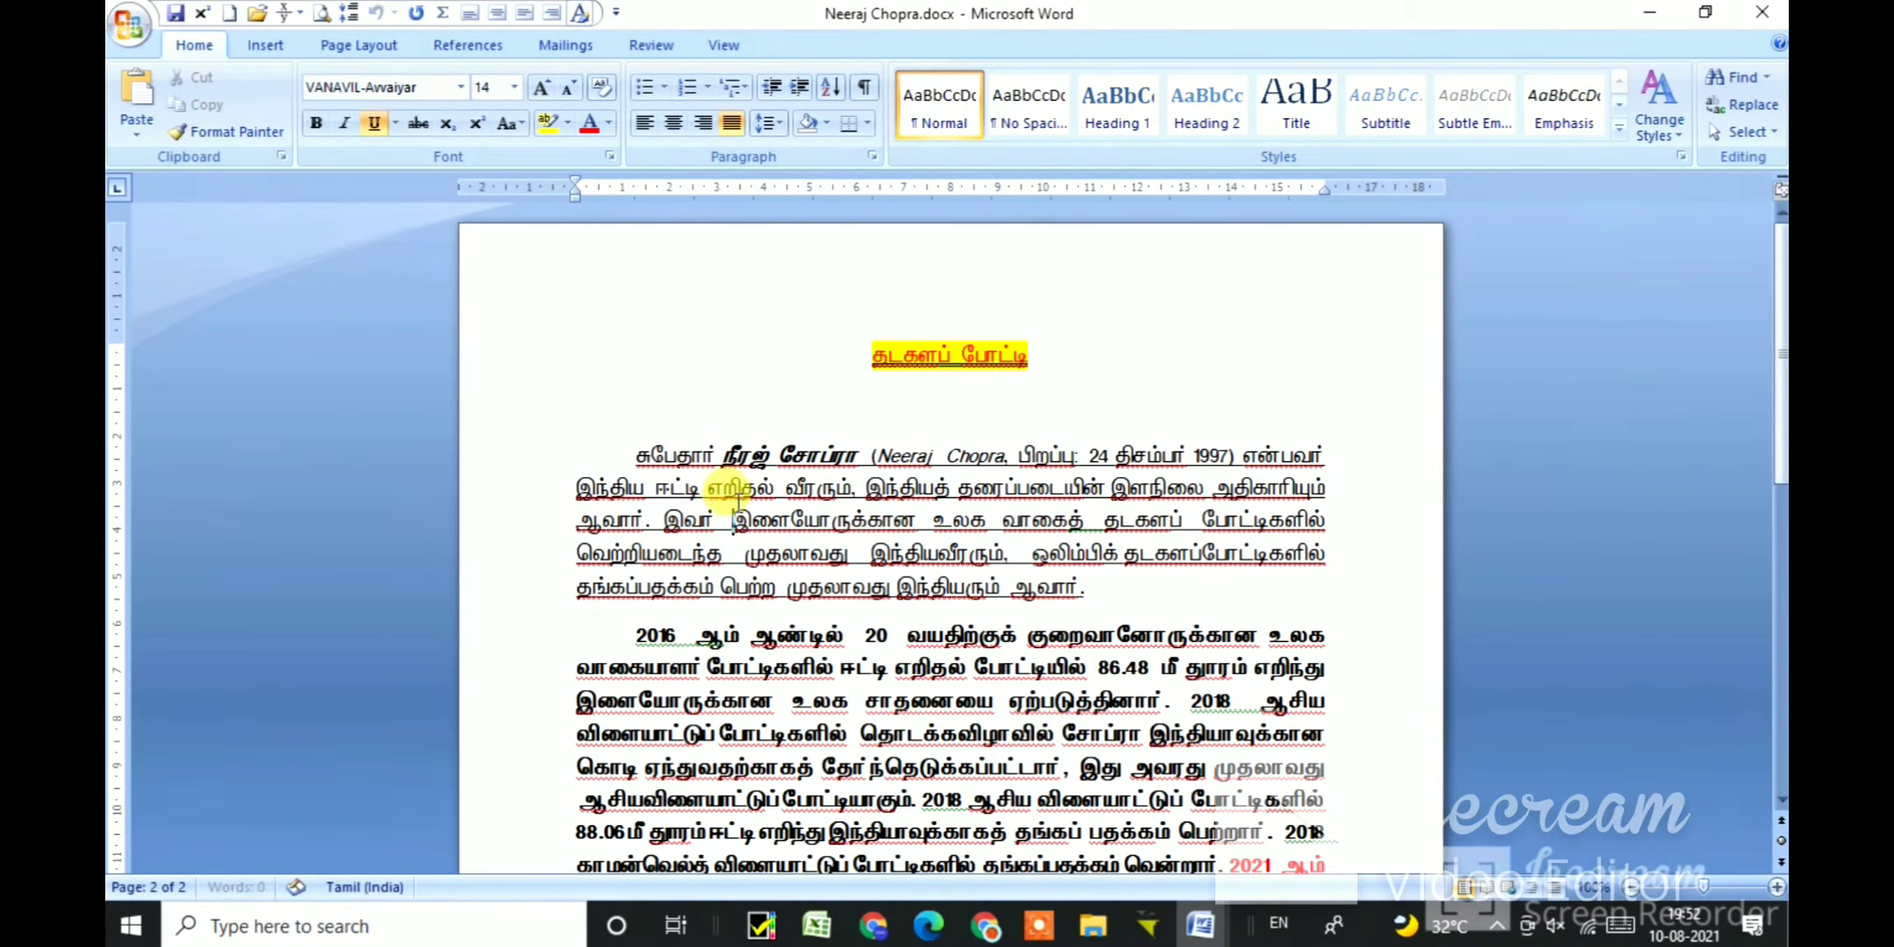
Step: Select and copy the VANAVIL-Avvaiyar Neeraj Chopra article, then deselect it
scroll(737, 500, "down", 3)
scroll(720, 474, "down", 4)
scroll(719, 456, "up", 2)
scroll(723, 446, "up", 5)
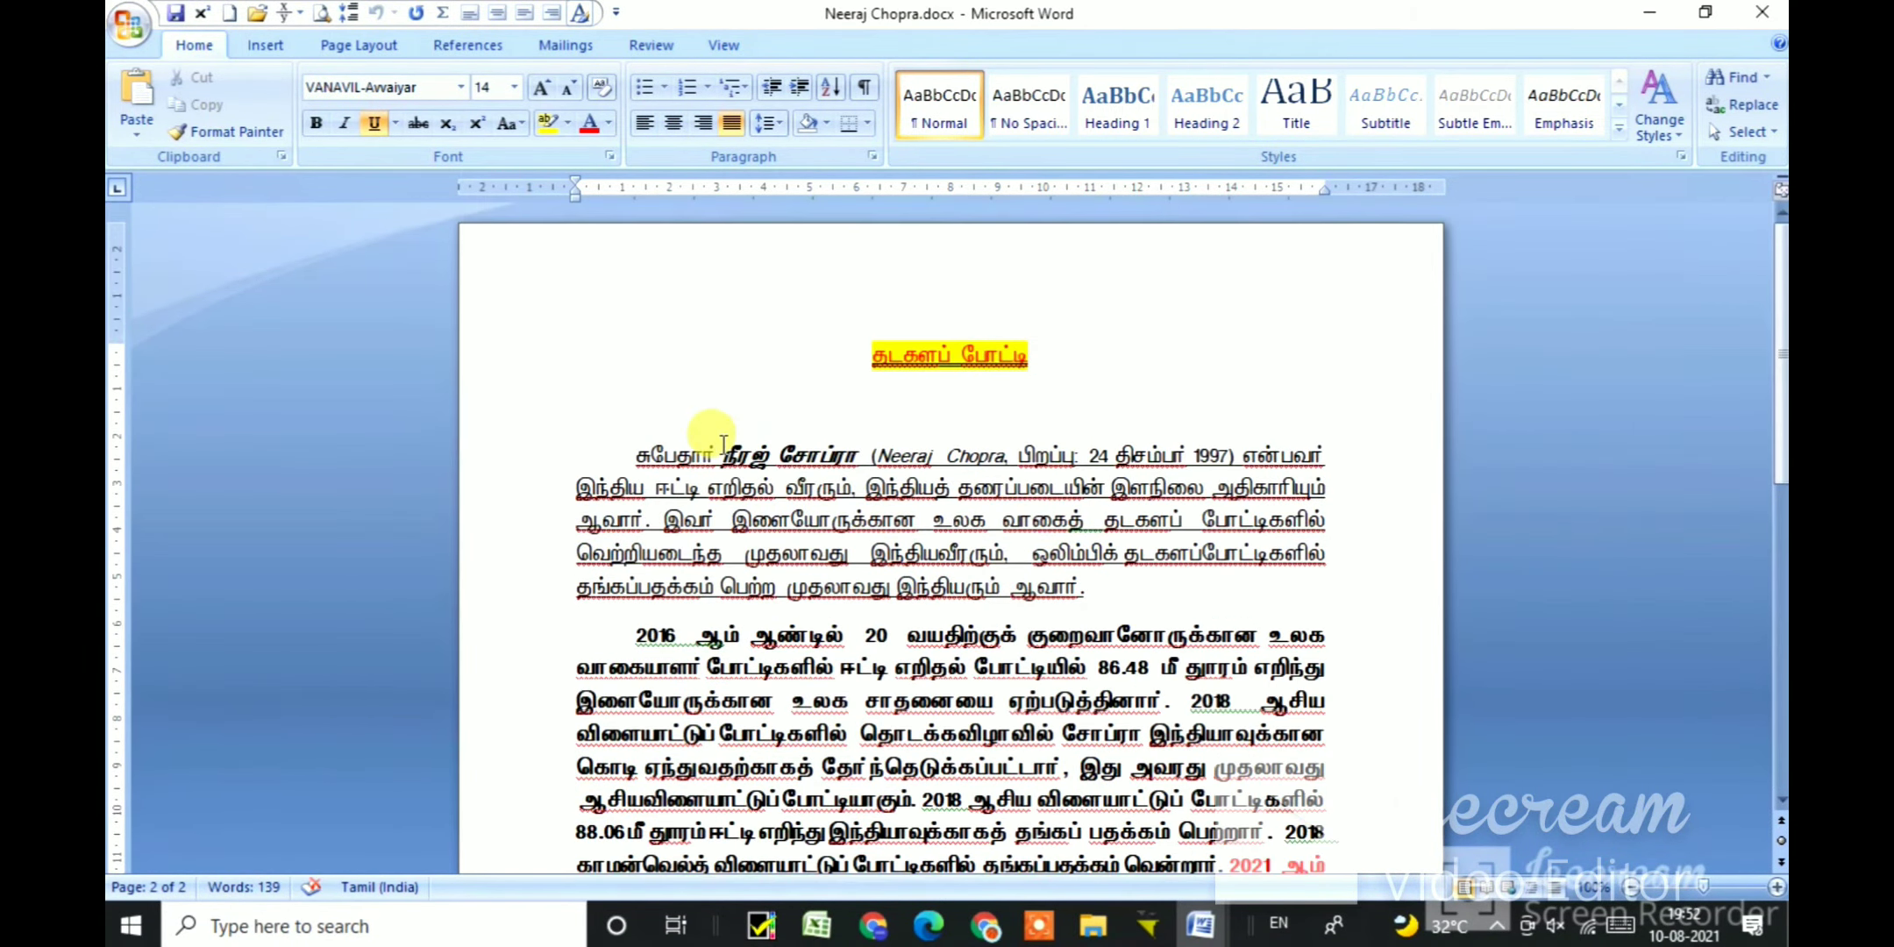
left_click_drag(868, 368, 998, 634)
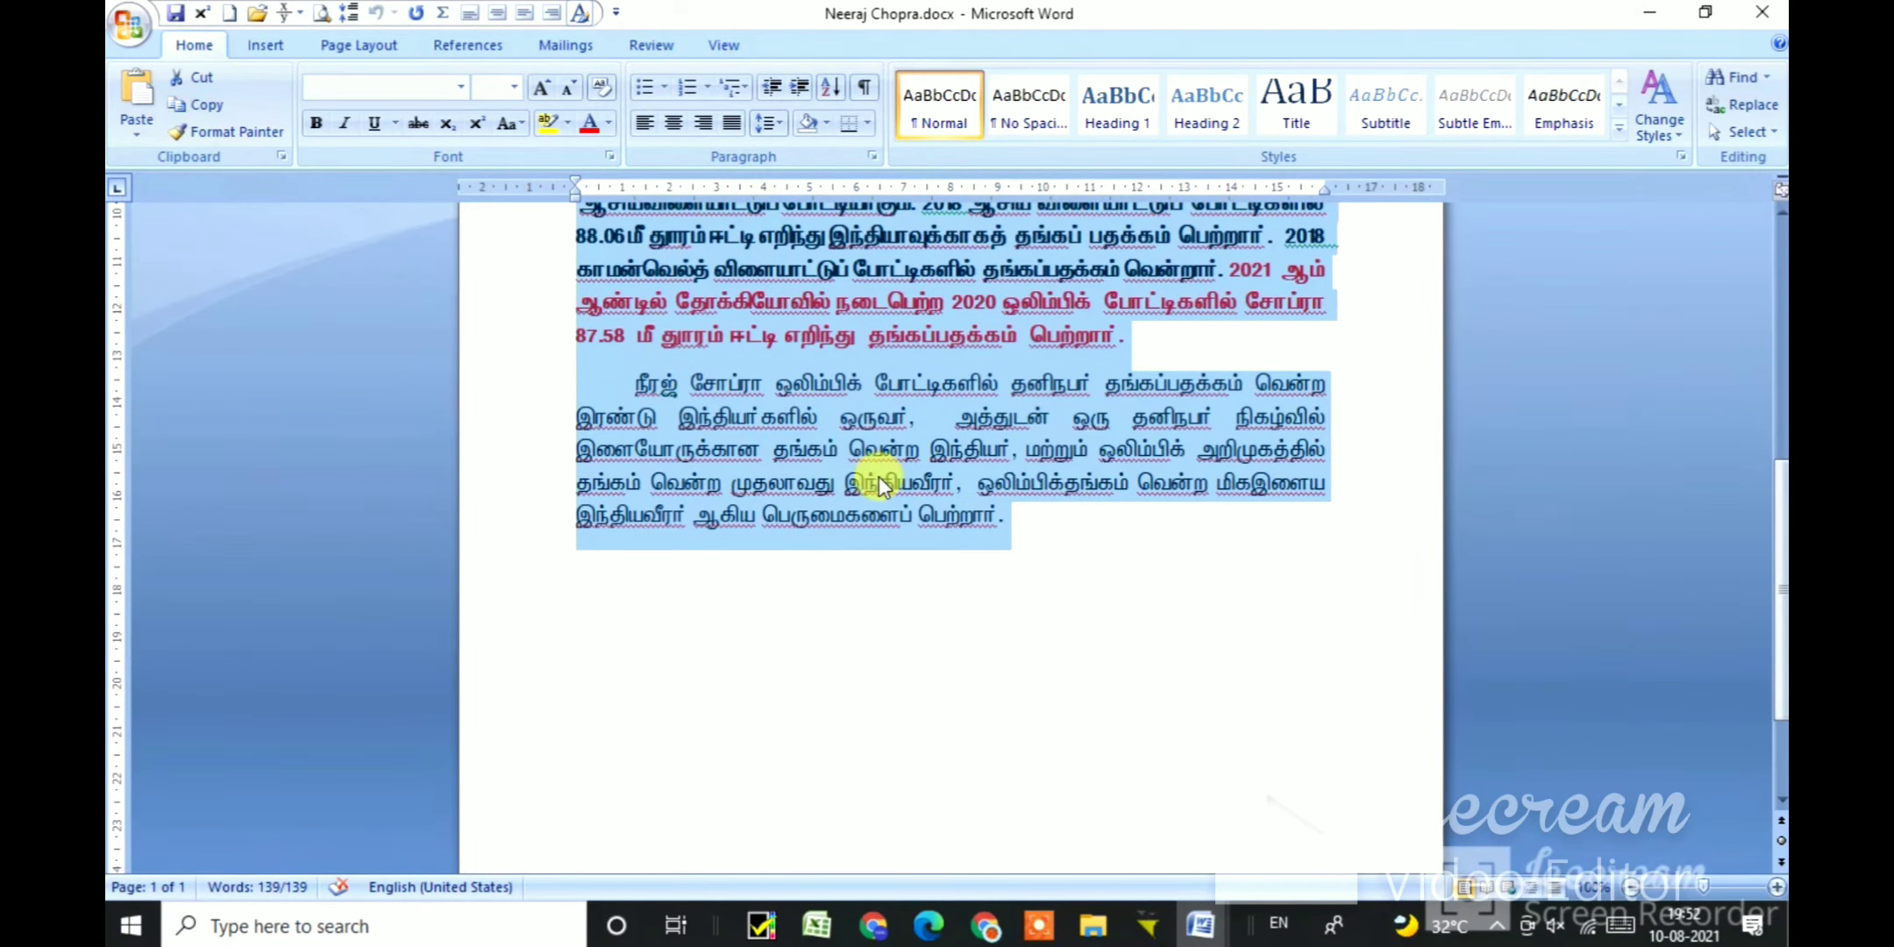
scroll(878, 477, "up", 5)
scroll(902, 487, "up", 2)
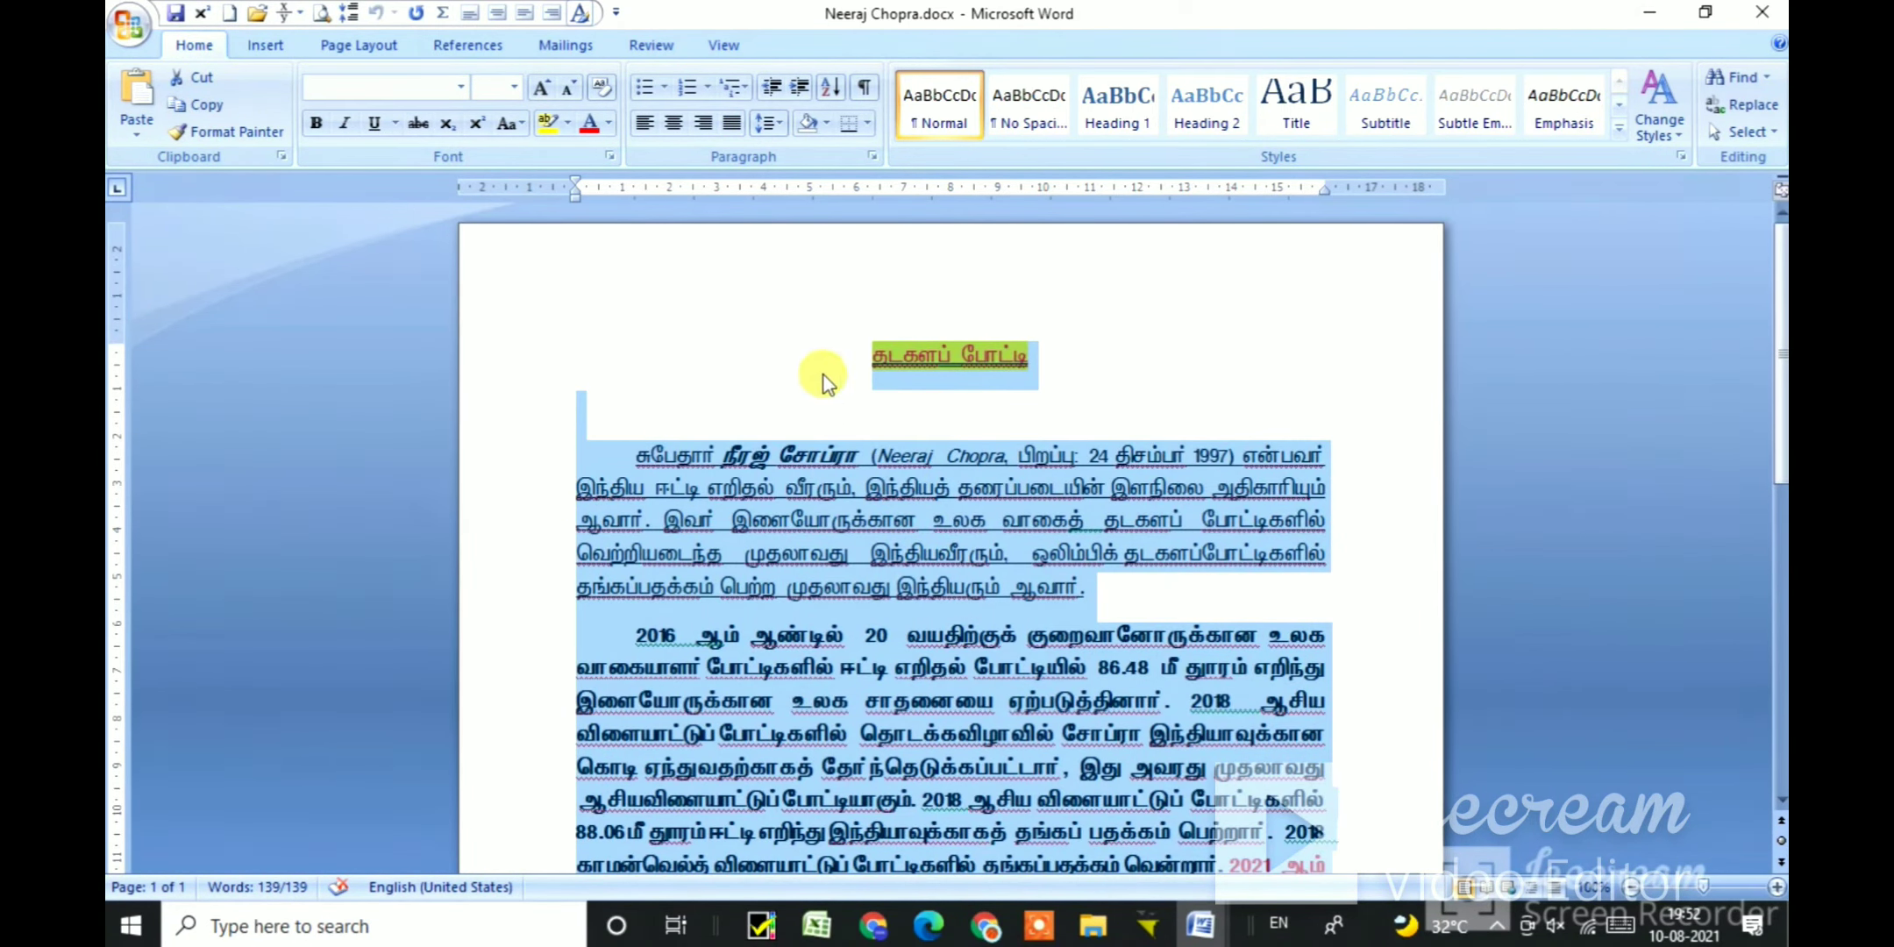
left_click(860, 378)
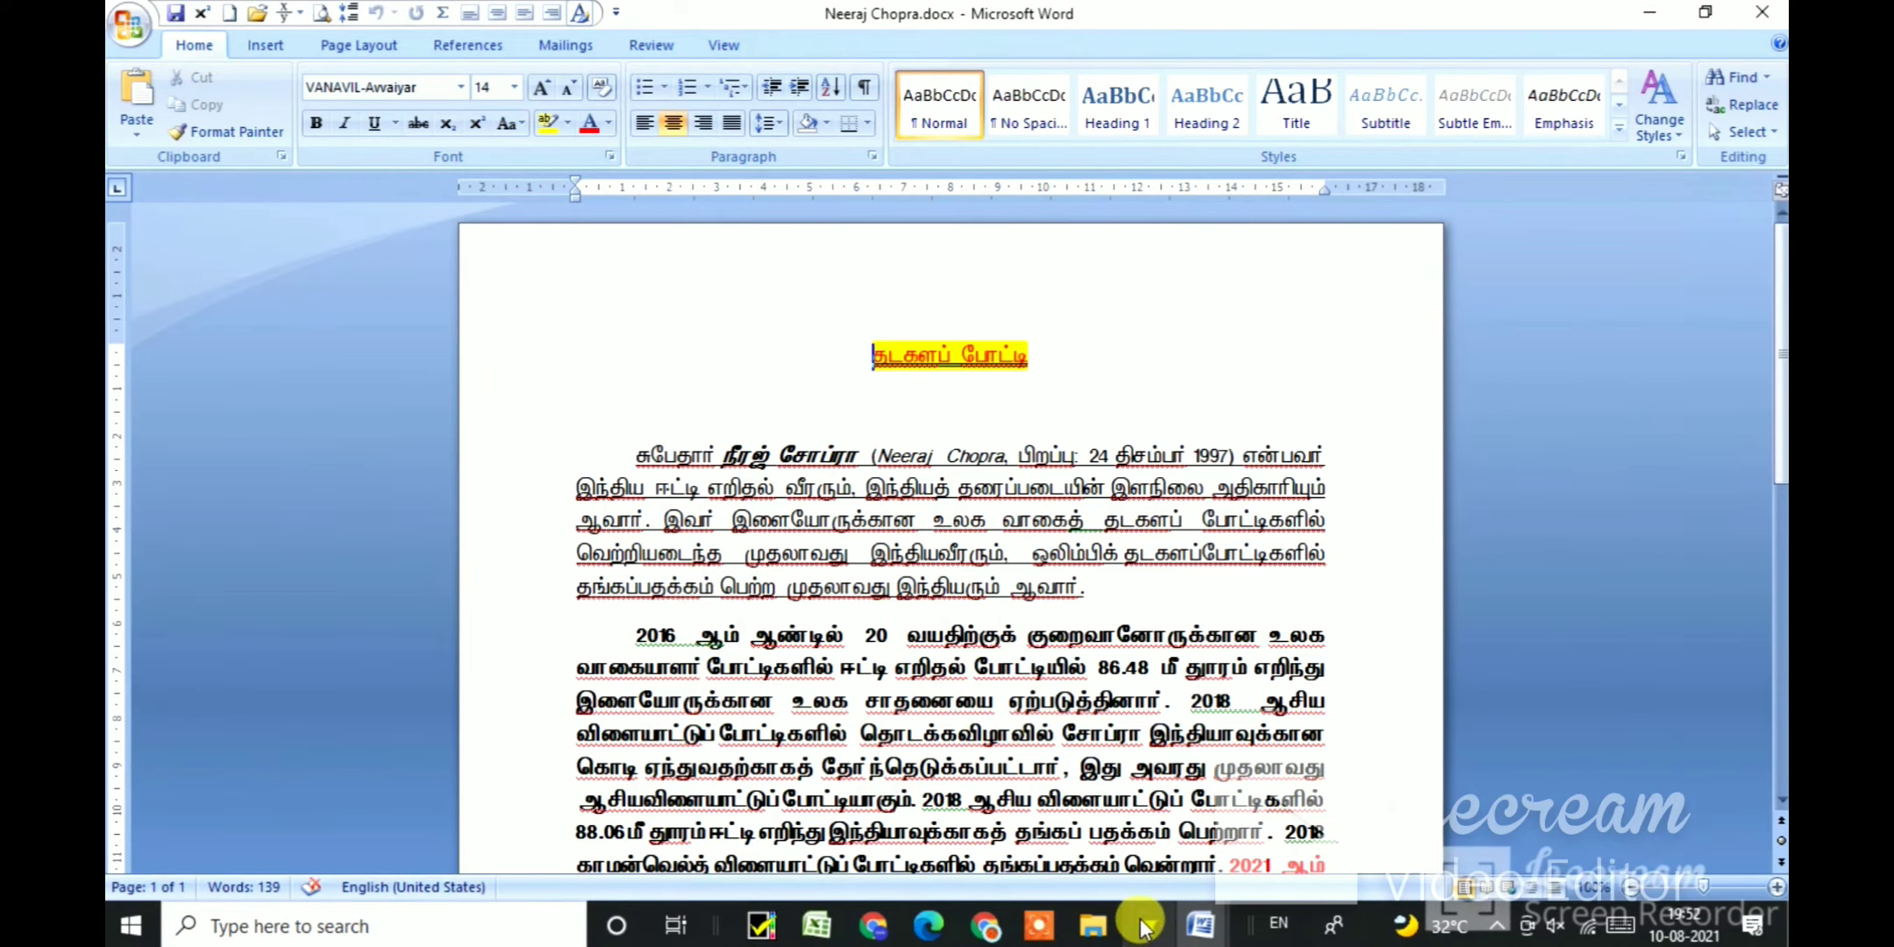
Step: Paste the Vanavil text into the Text Converter, convert it to Unicode, and copy the result
left_click(1144, 923)
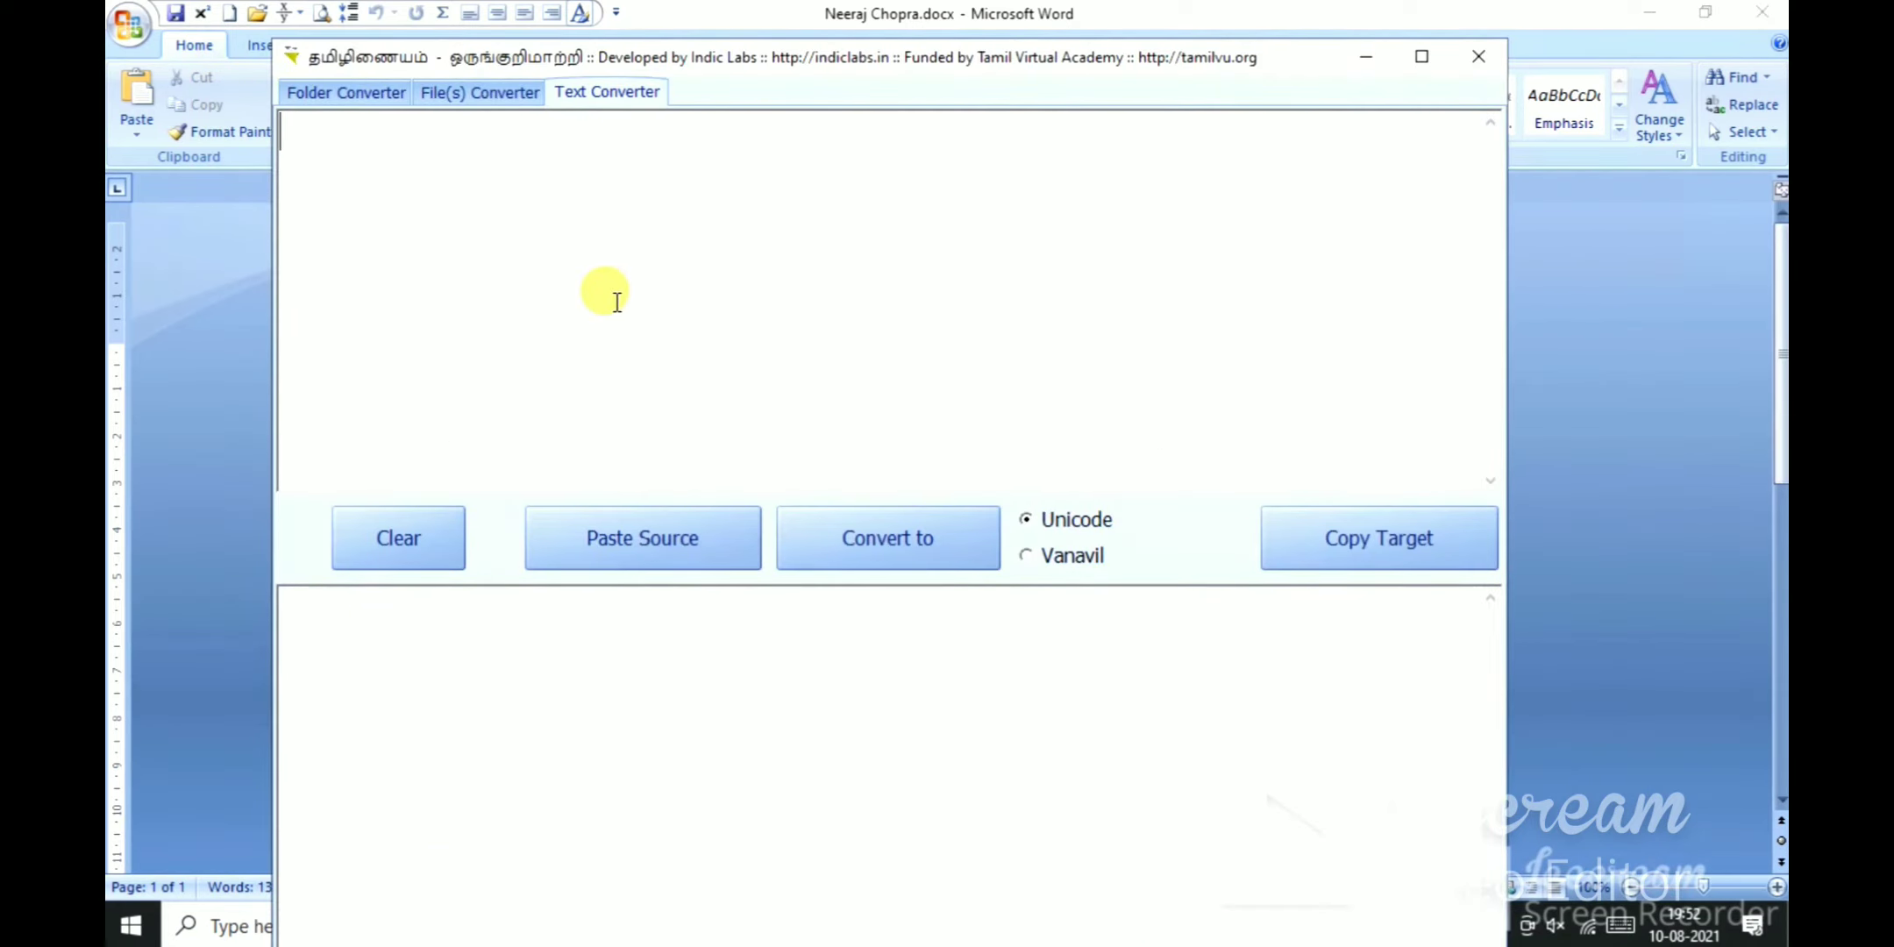
left_click(642, 535)
scroll(584, 404, "up", 2)
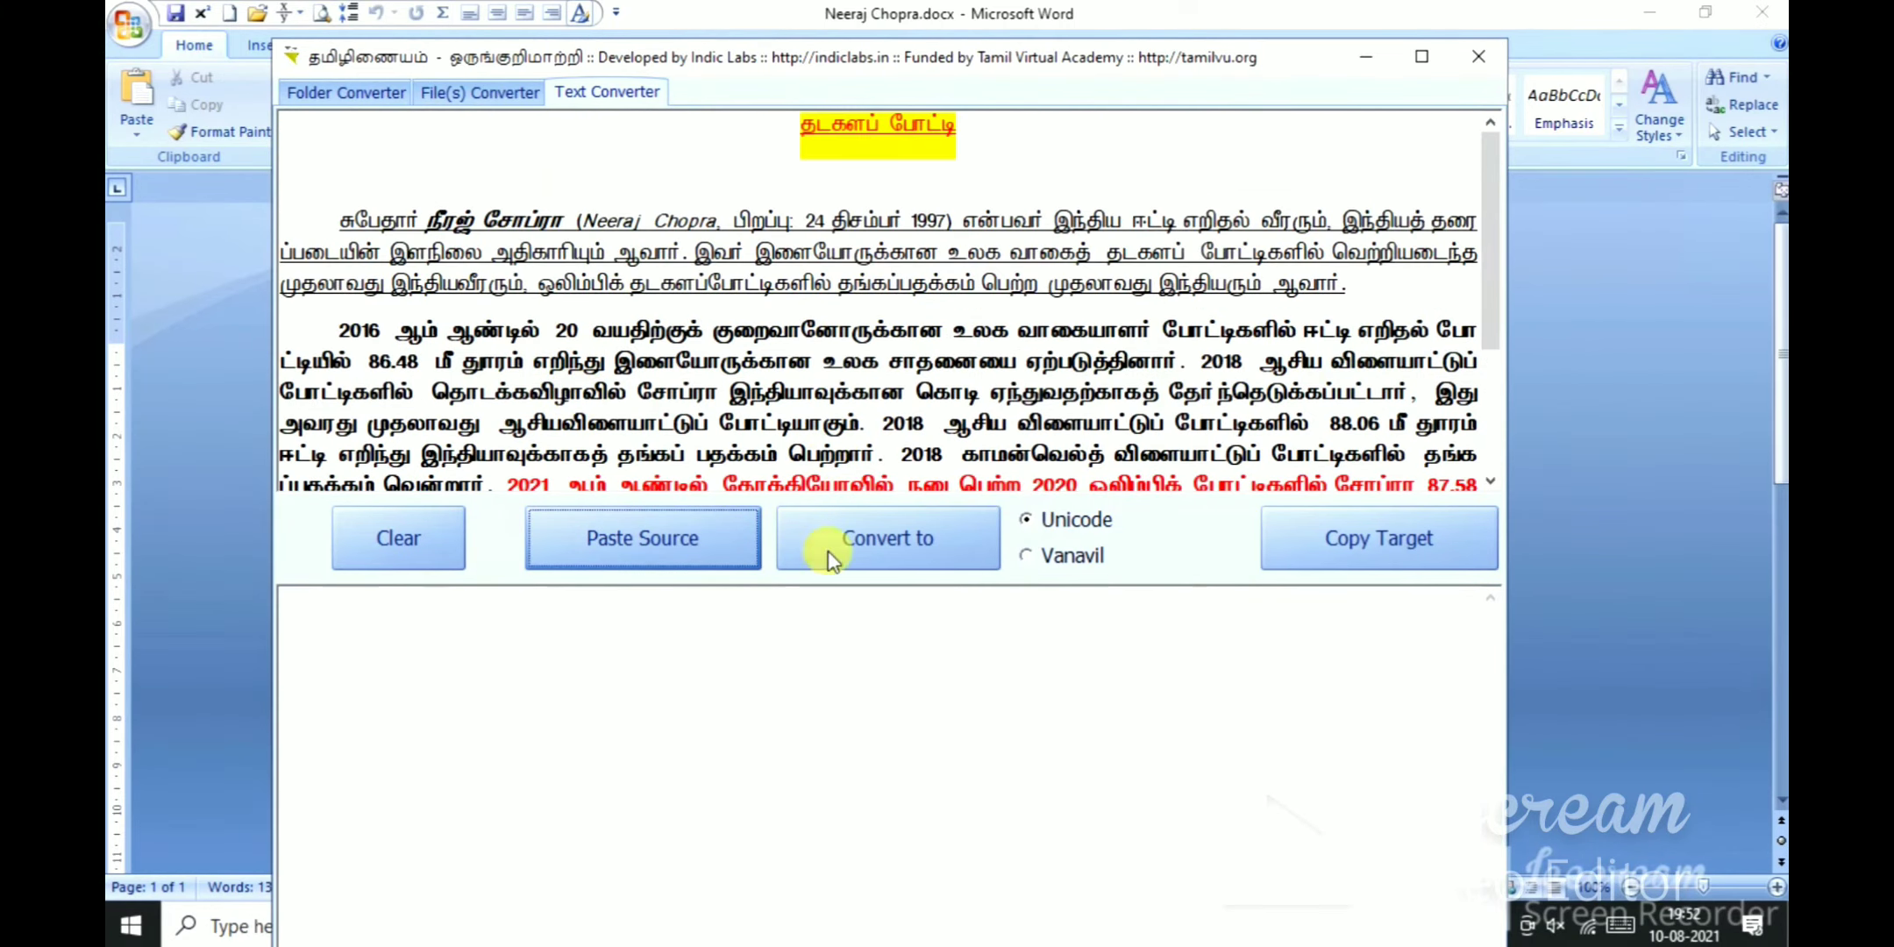
left_click(1034, 524)
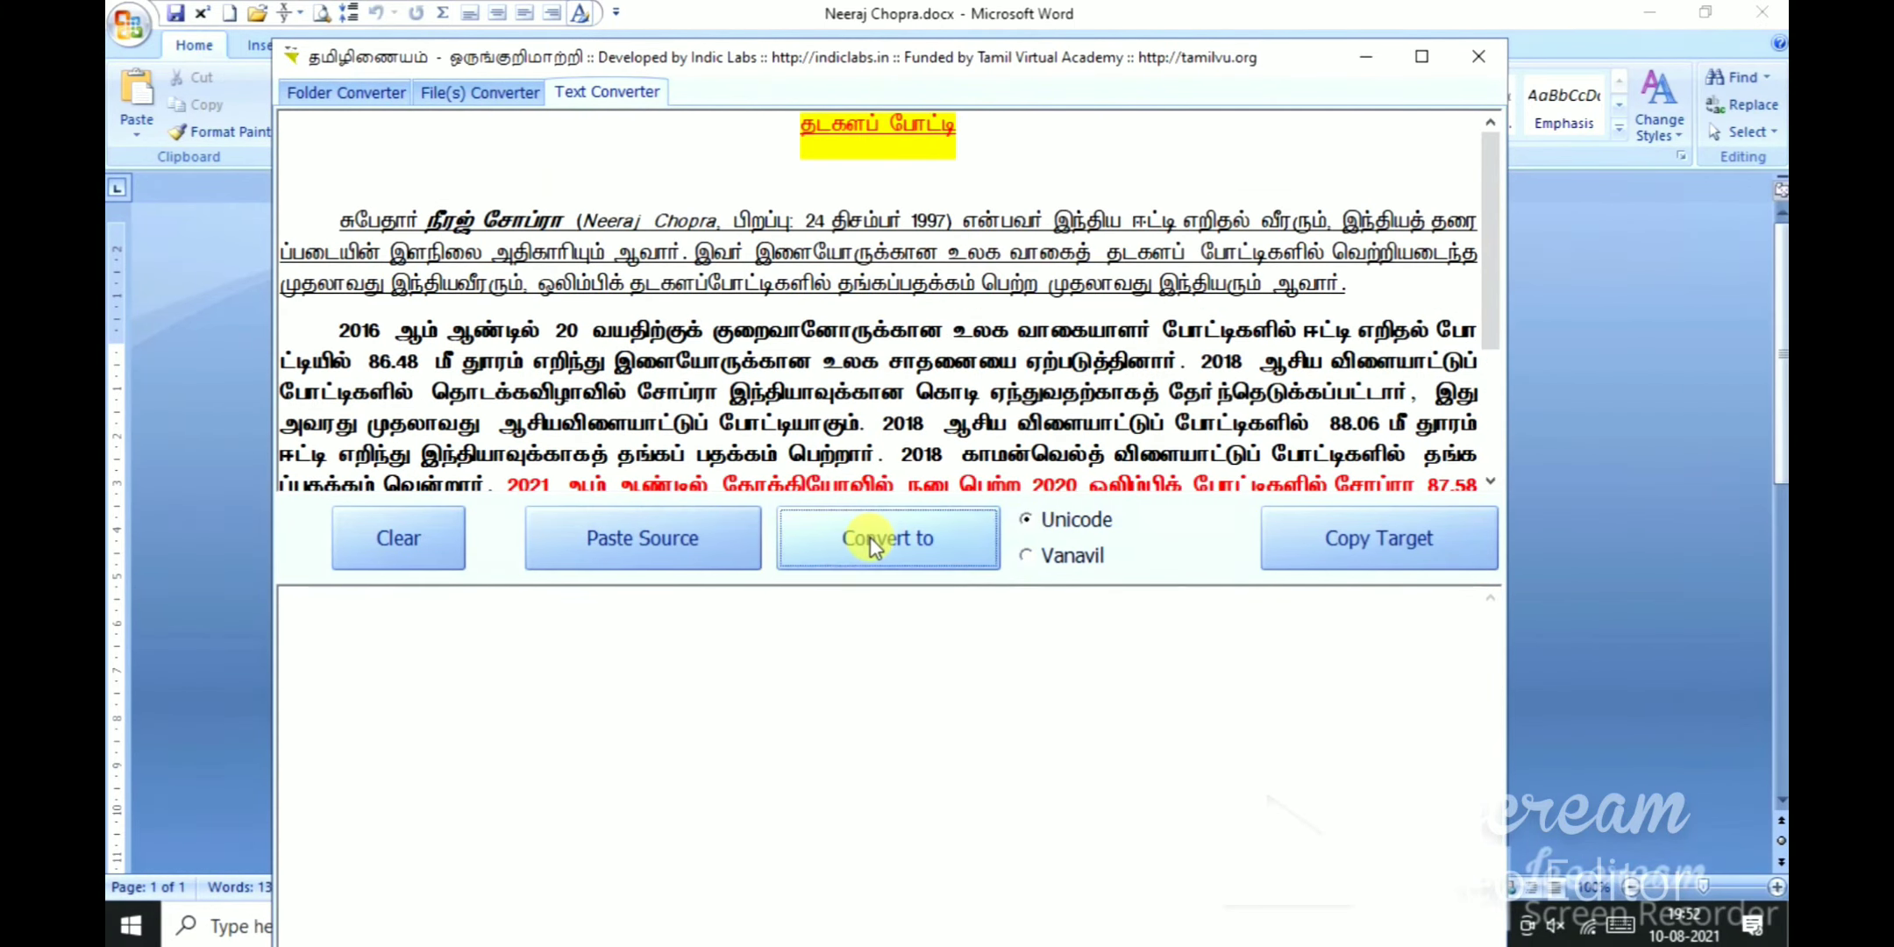
left_click(870, 537)
scroll(963, 637, "down", 3)
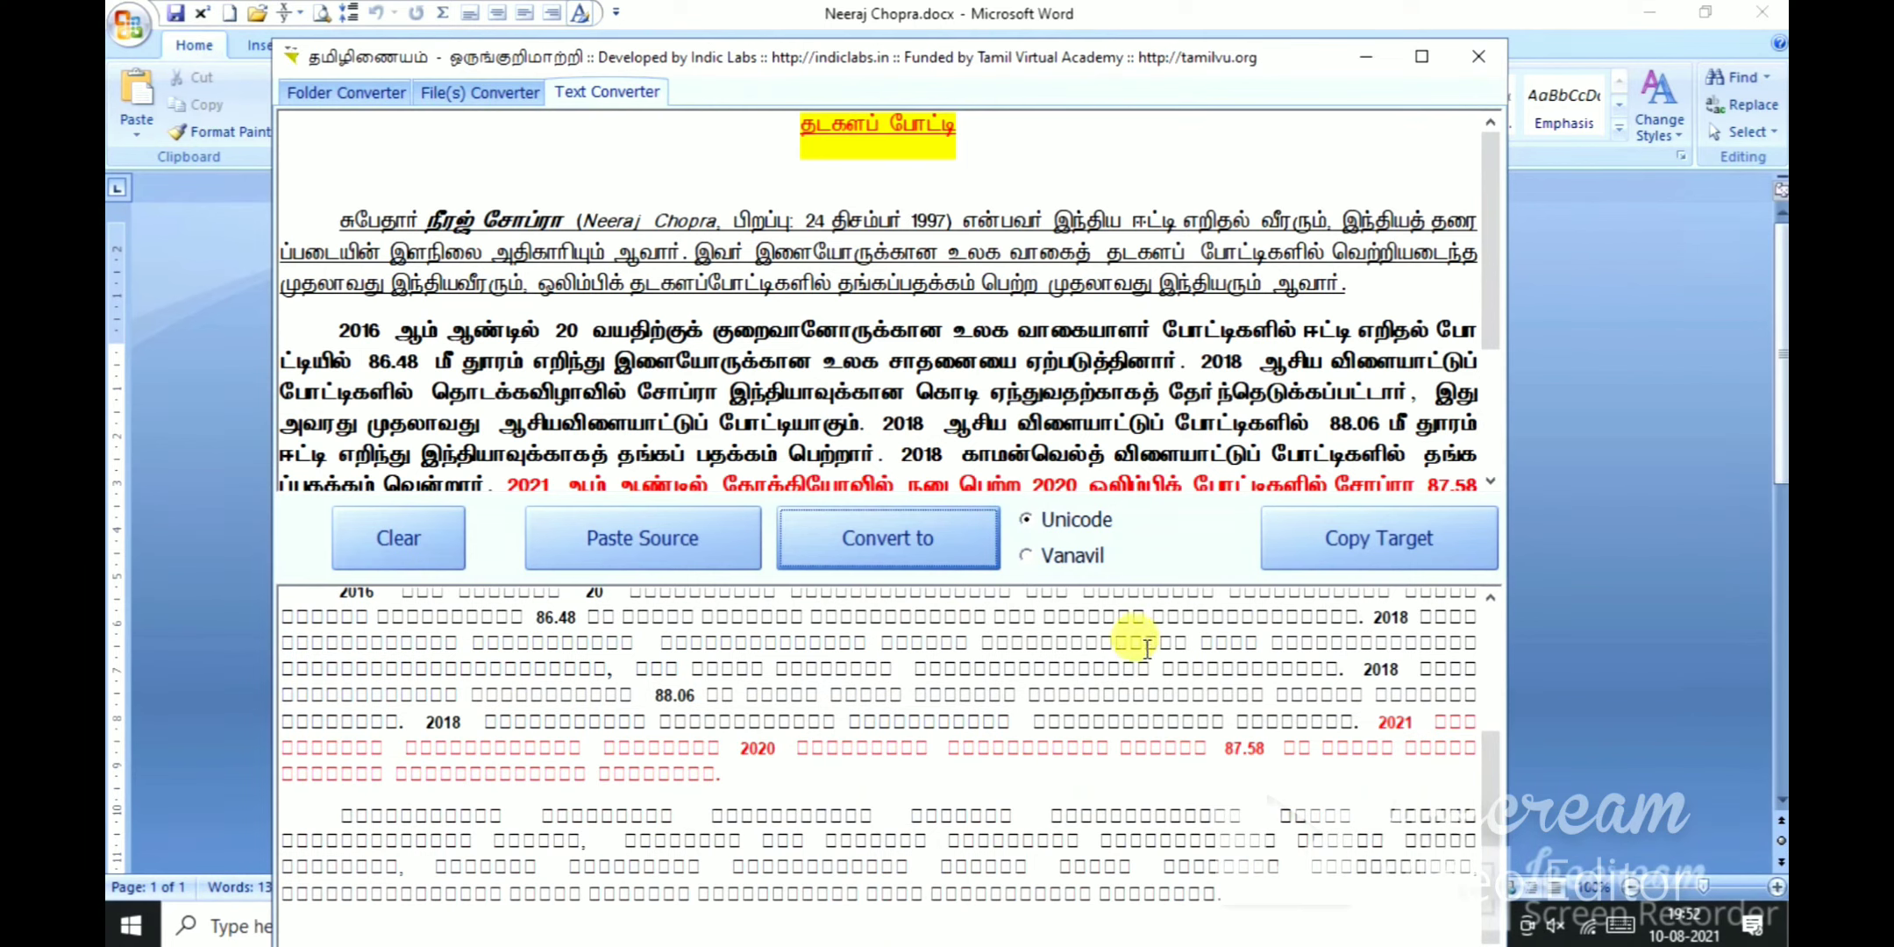
left_click(1348, 558)
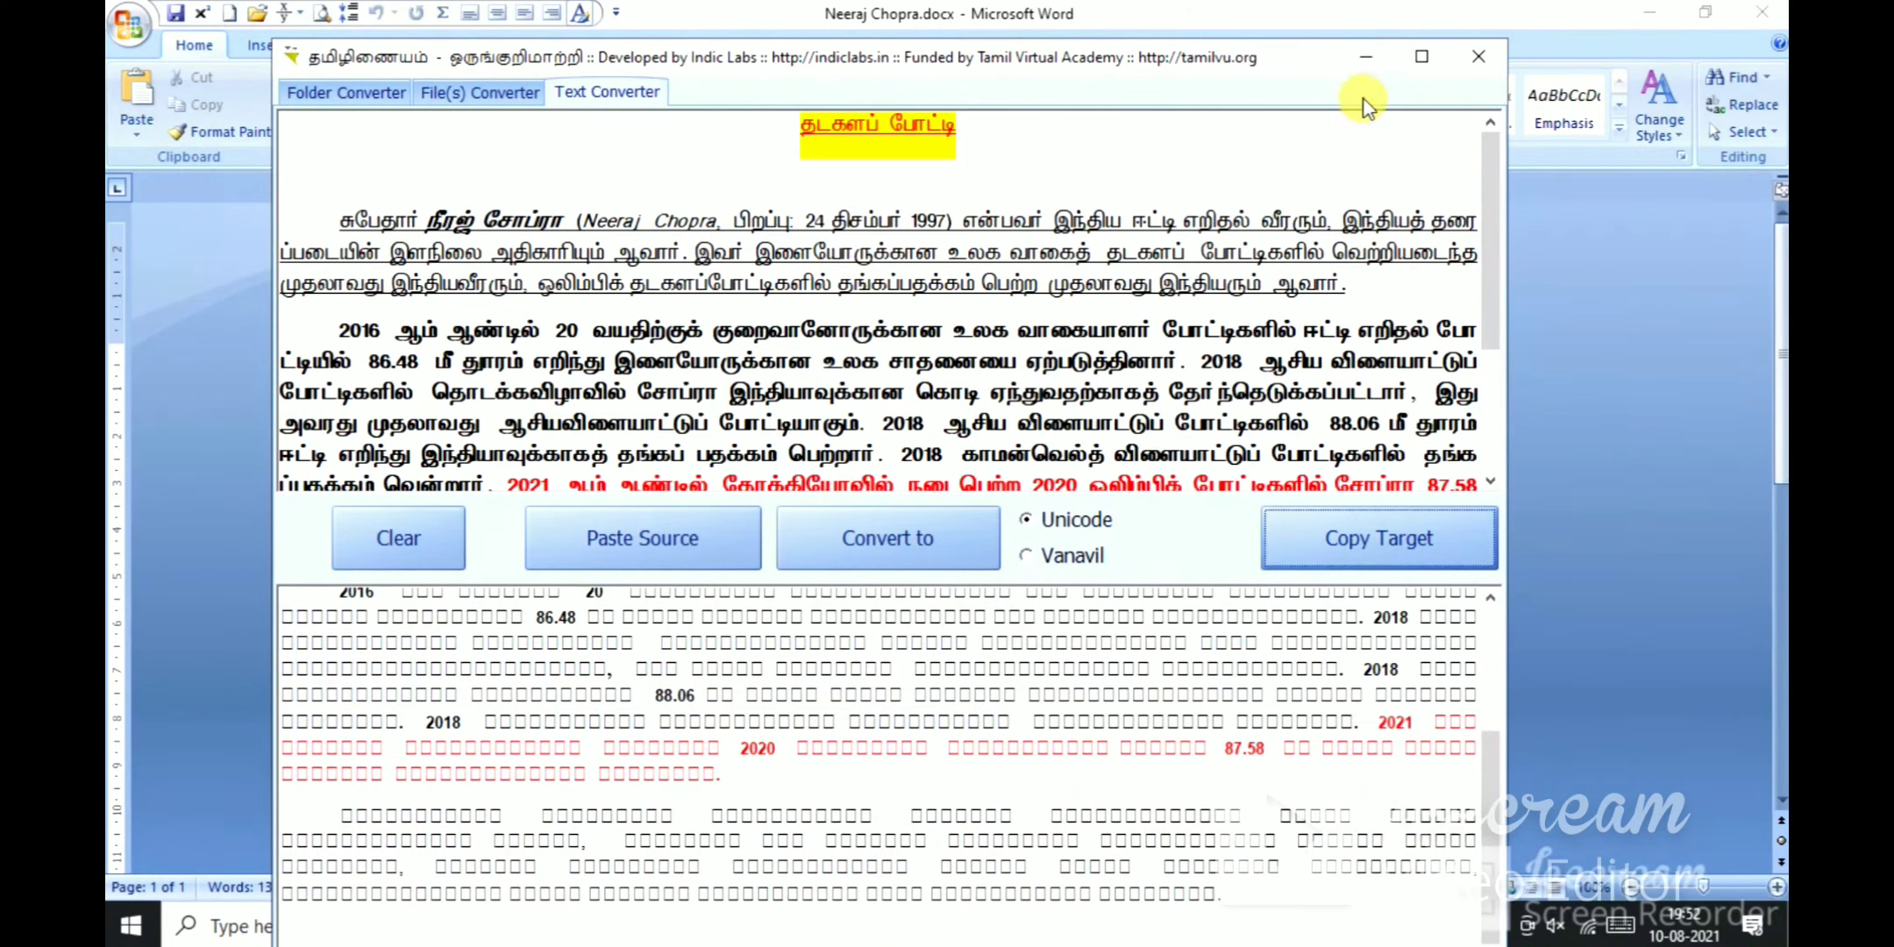
left_click(1366, 58)
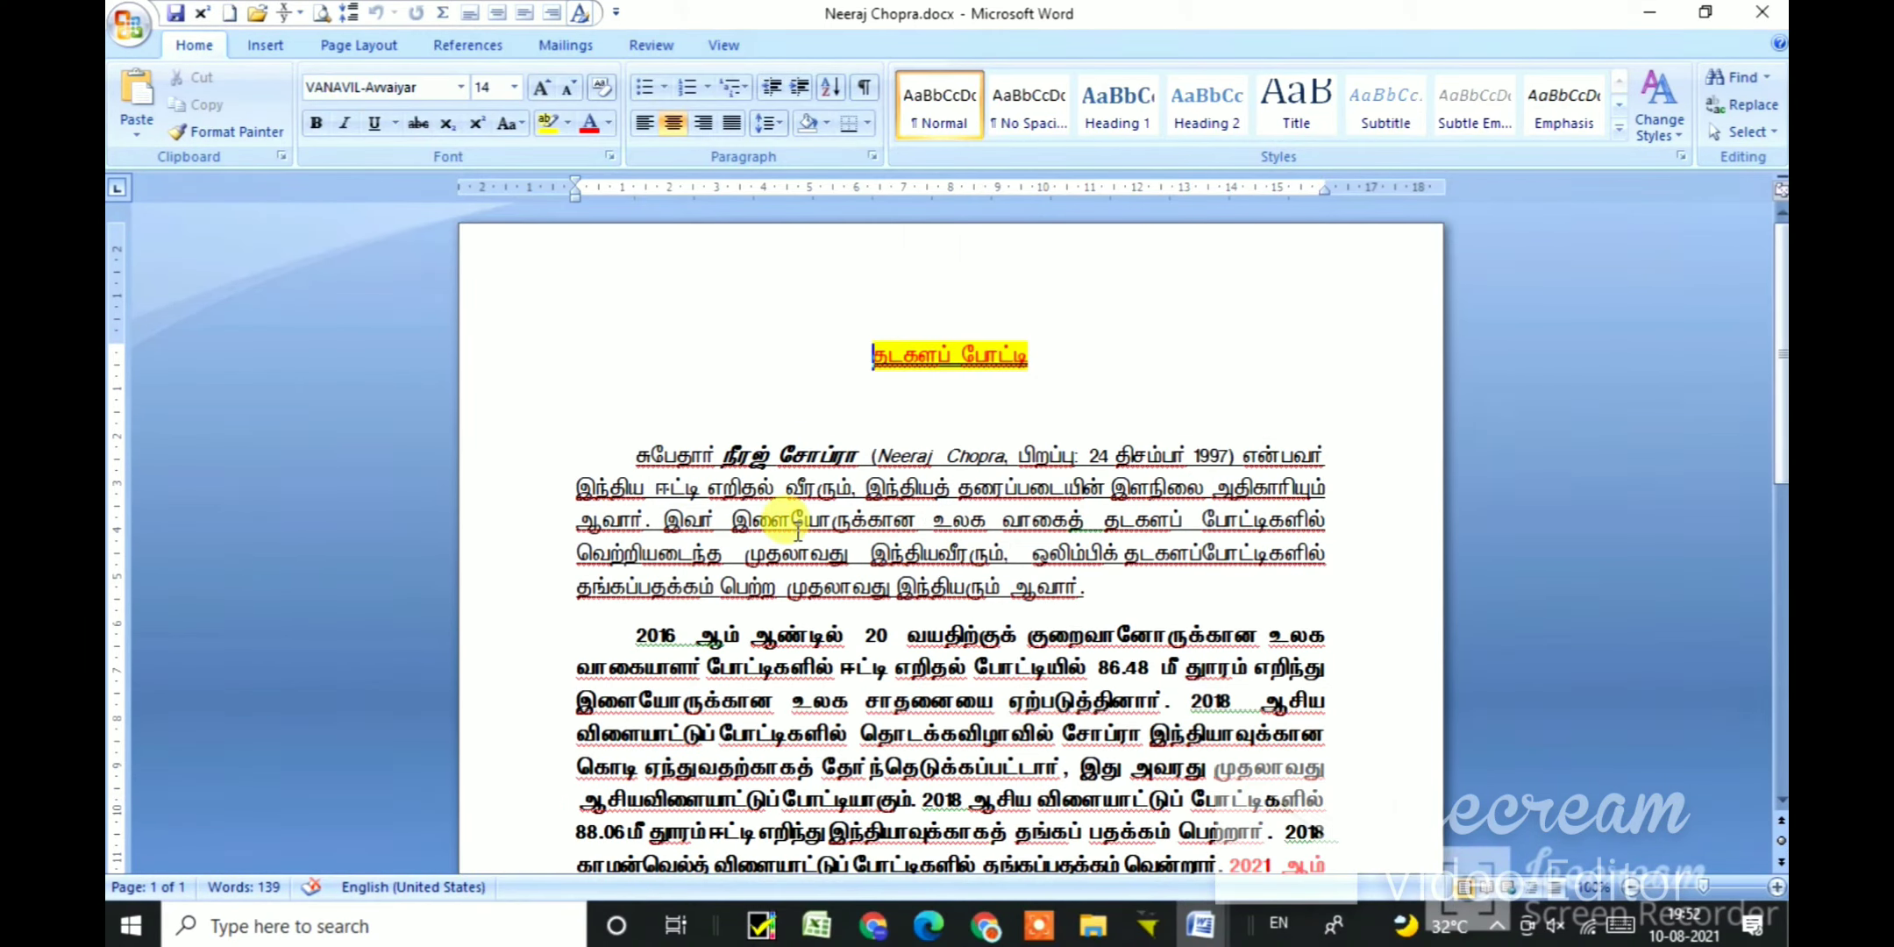
Step: Paste the Unicode article above the original Vanavil text and remove the extra page break
left_click(870, 361)
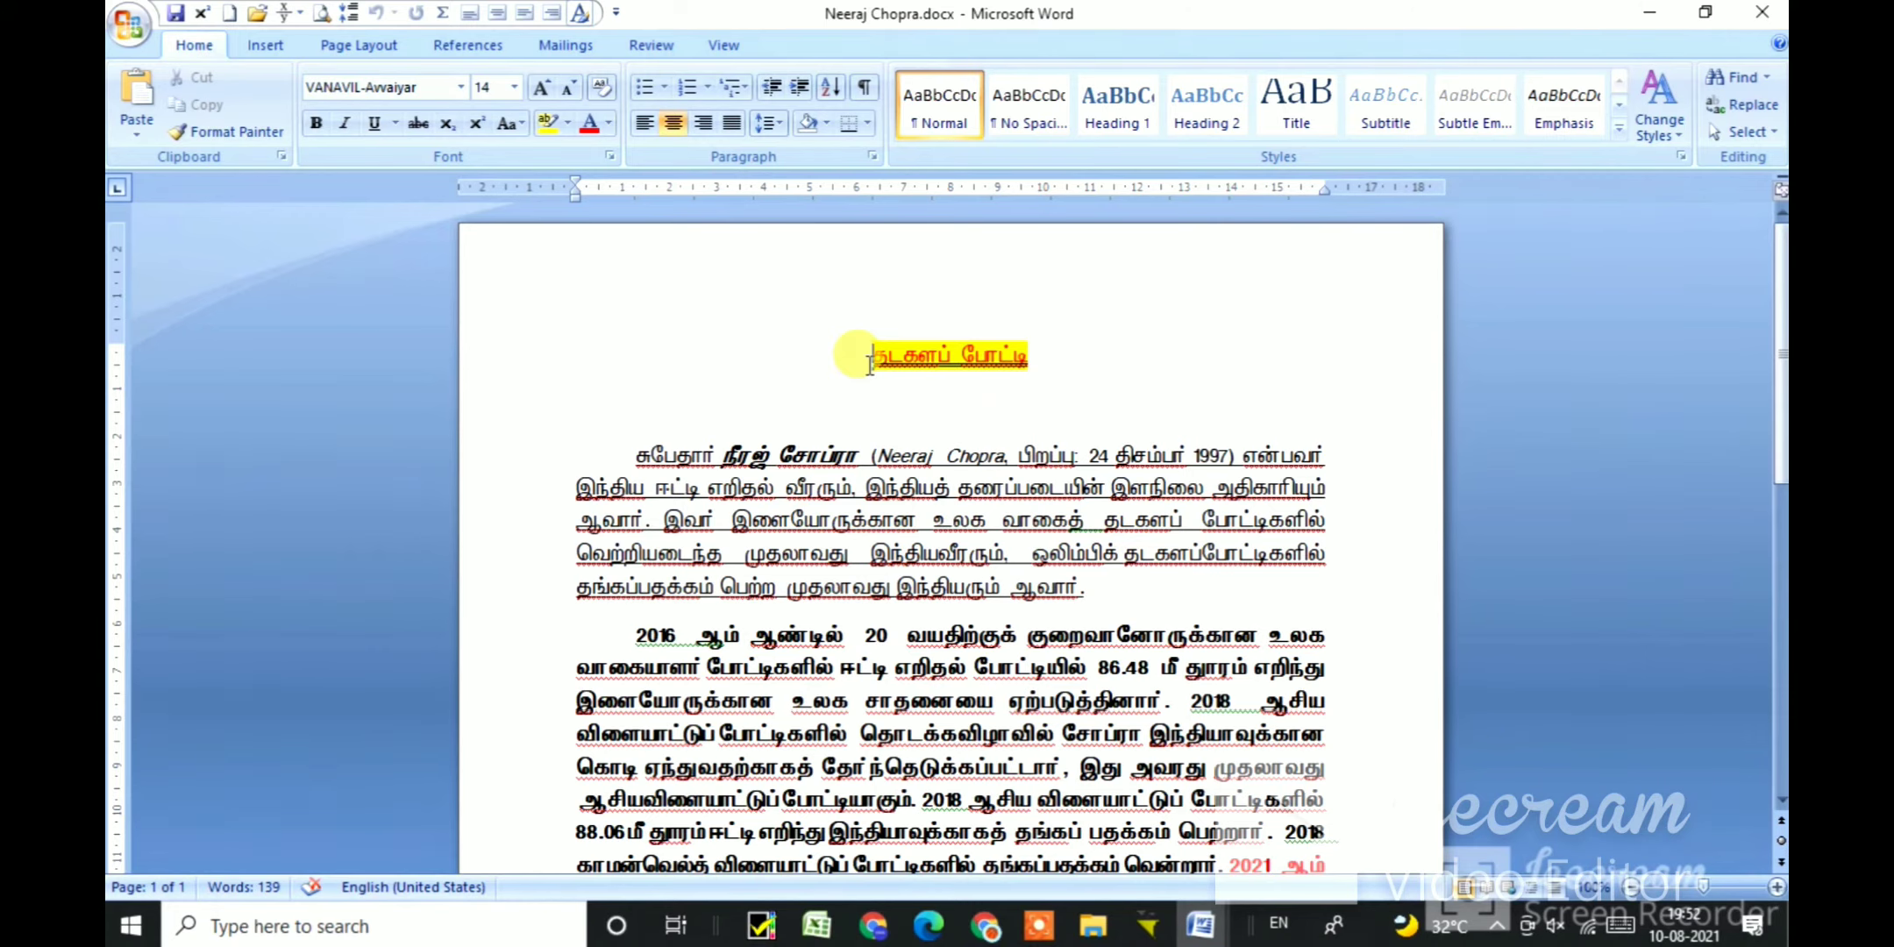
key("ctrl+Return")
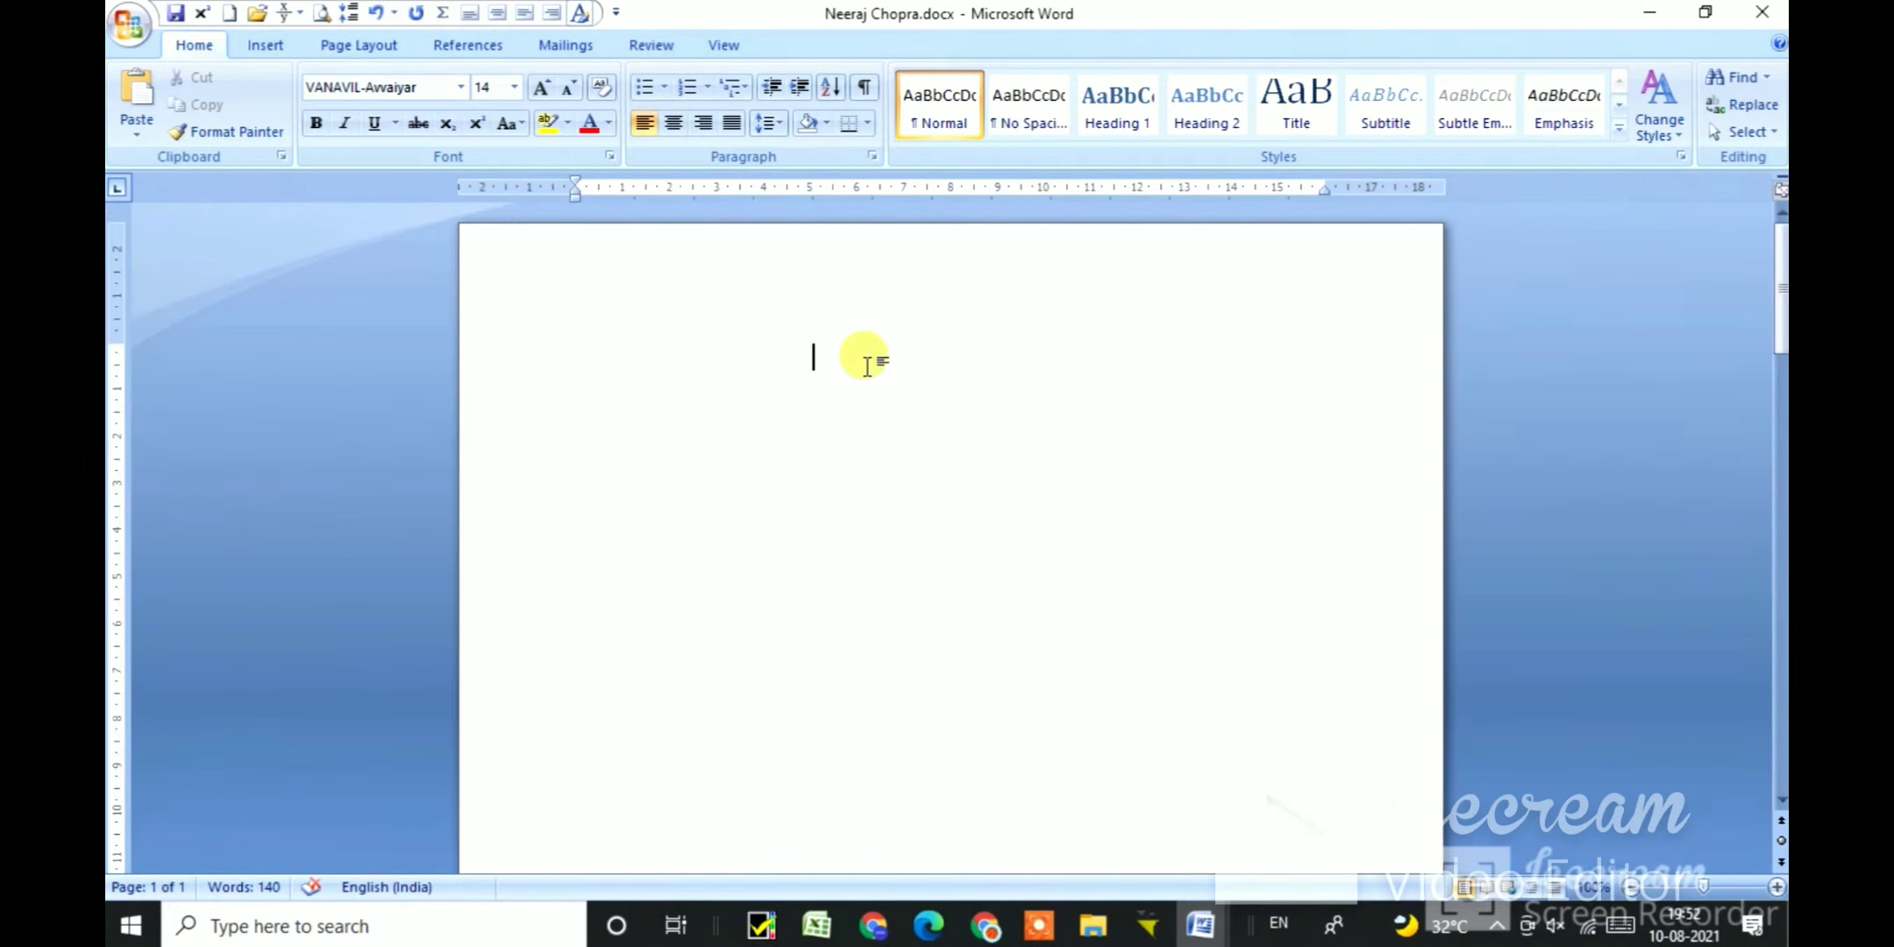
left_click(136, 88)
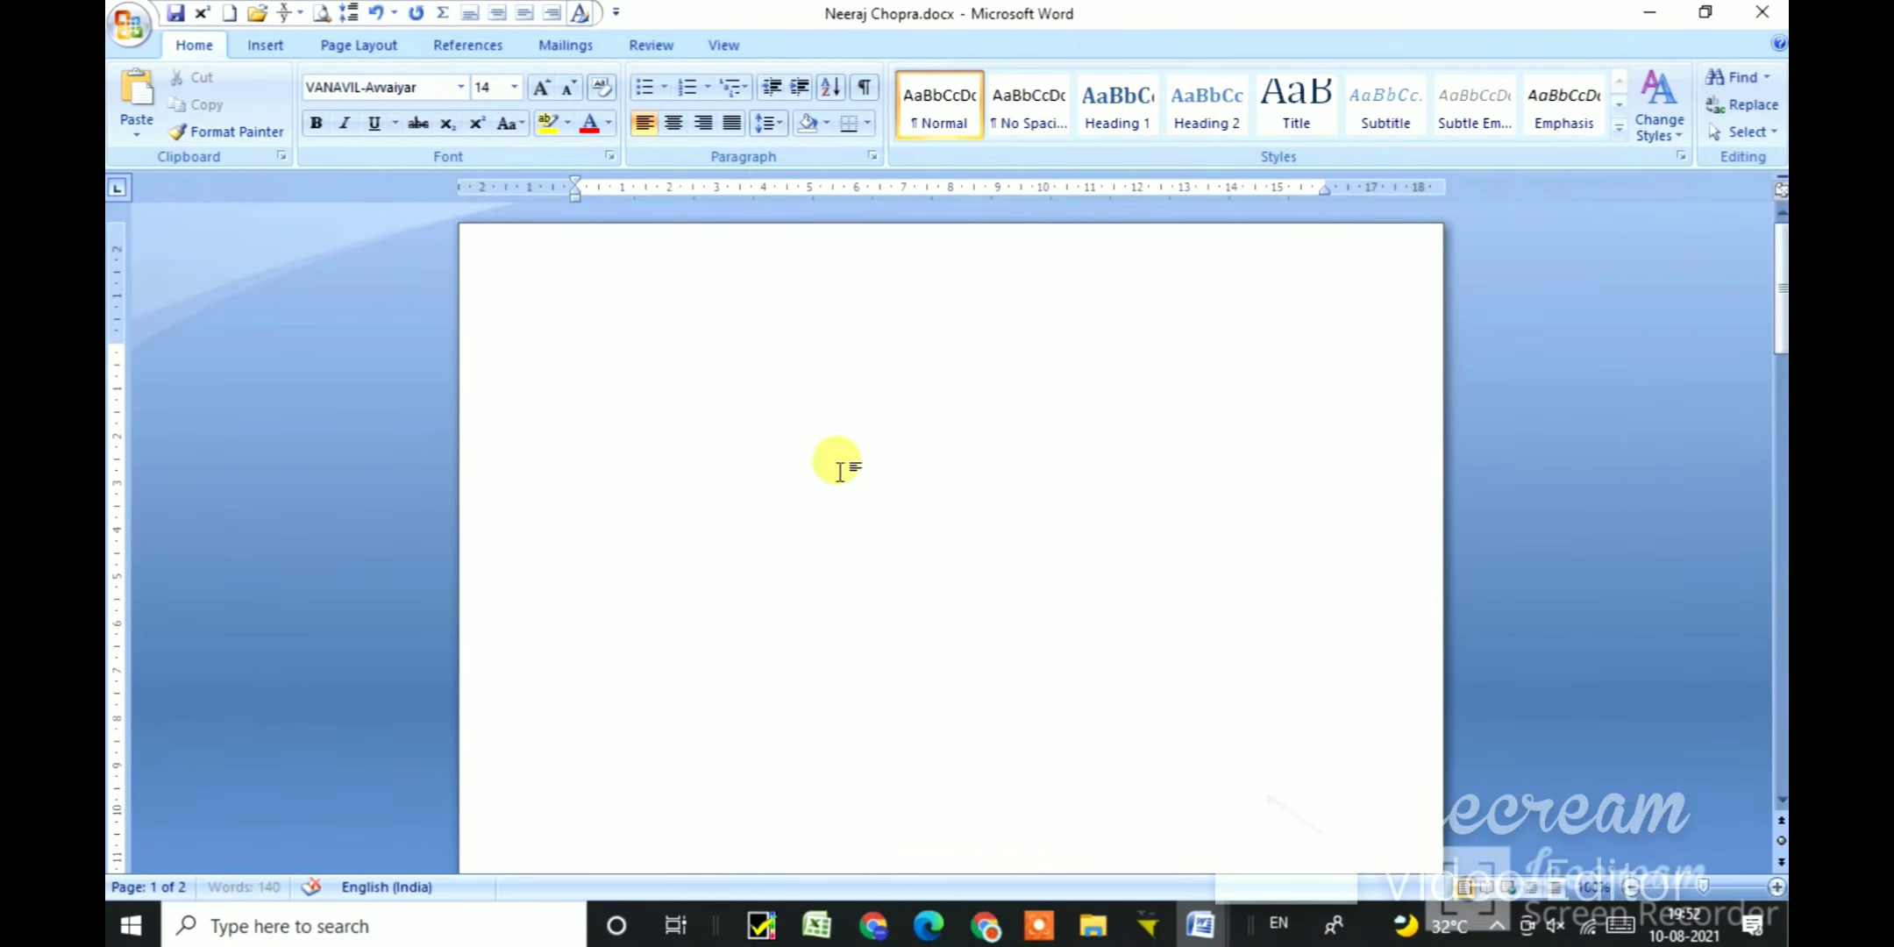
scroll(837, 465, "up", 10)
left_click(842, 472)
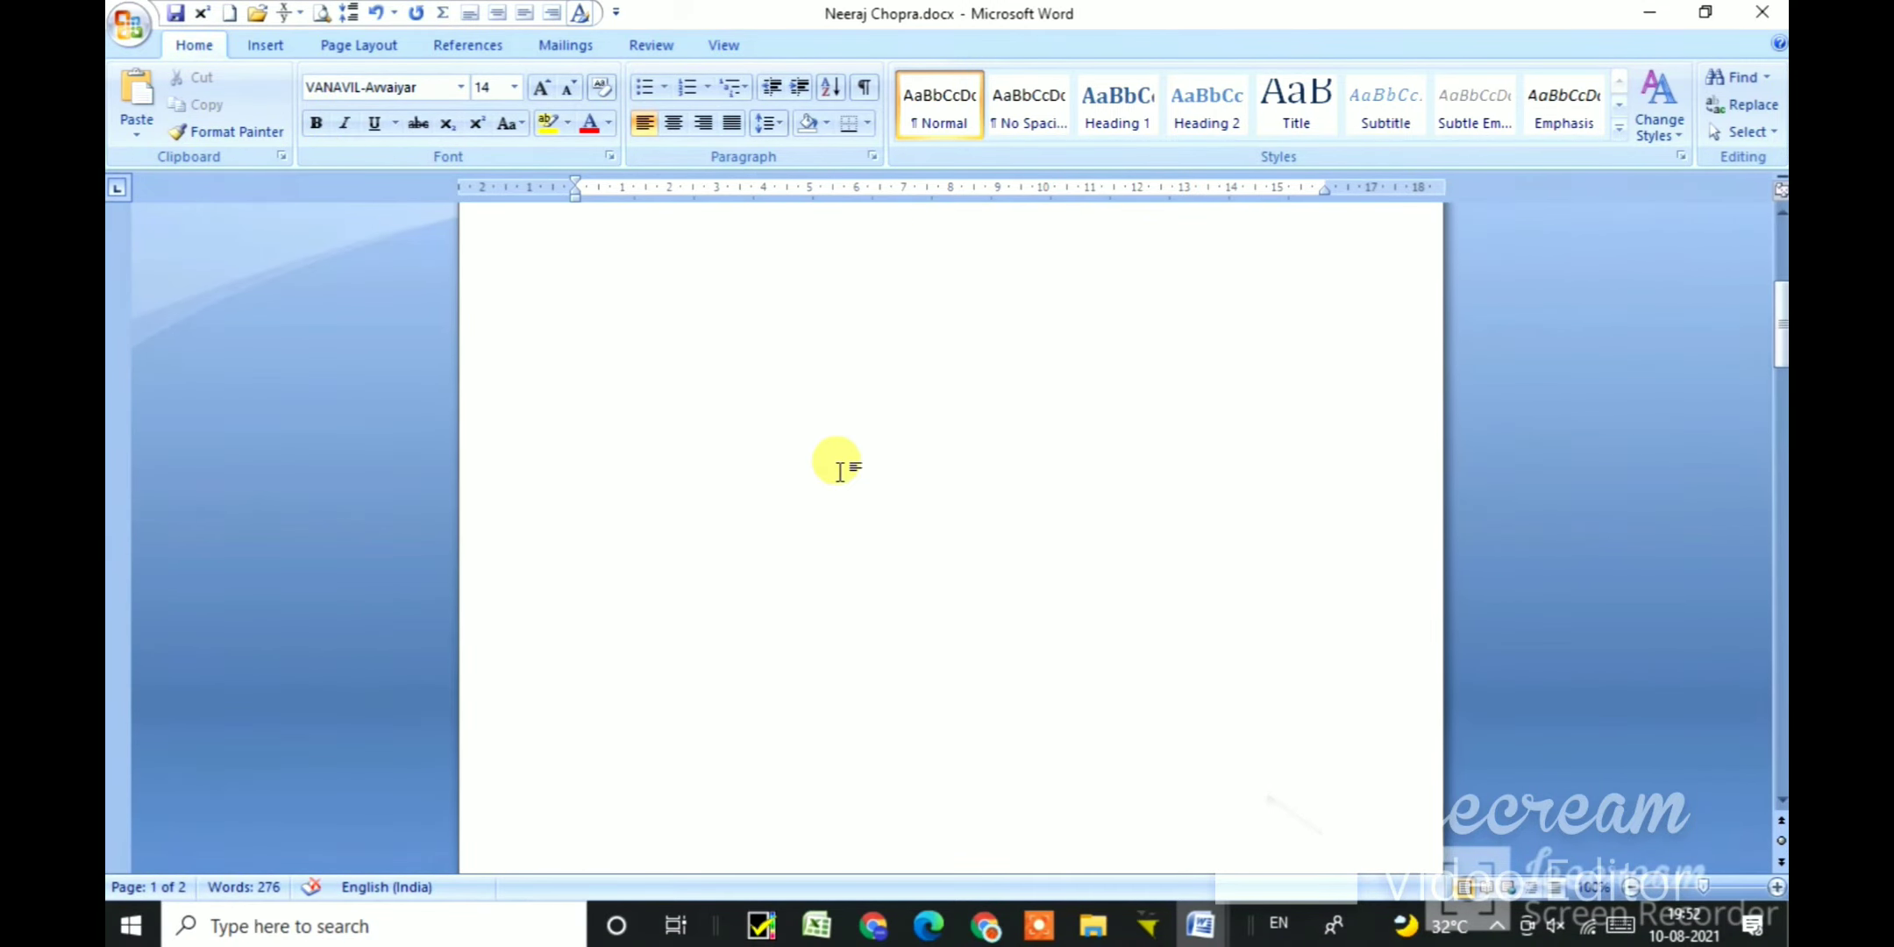
key("Delete")
left_click(814, 487)
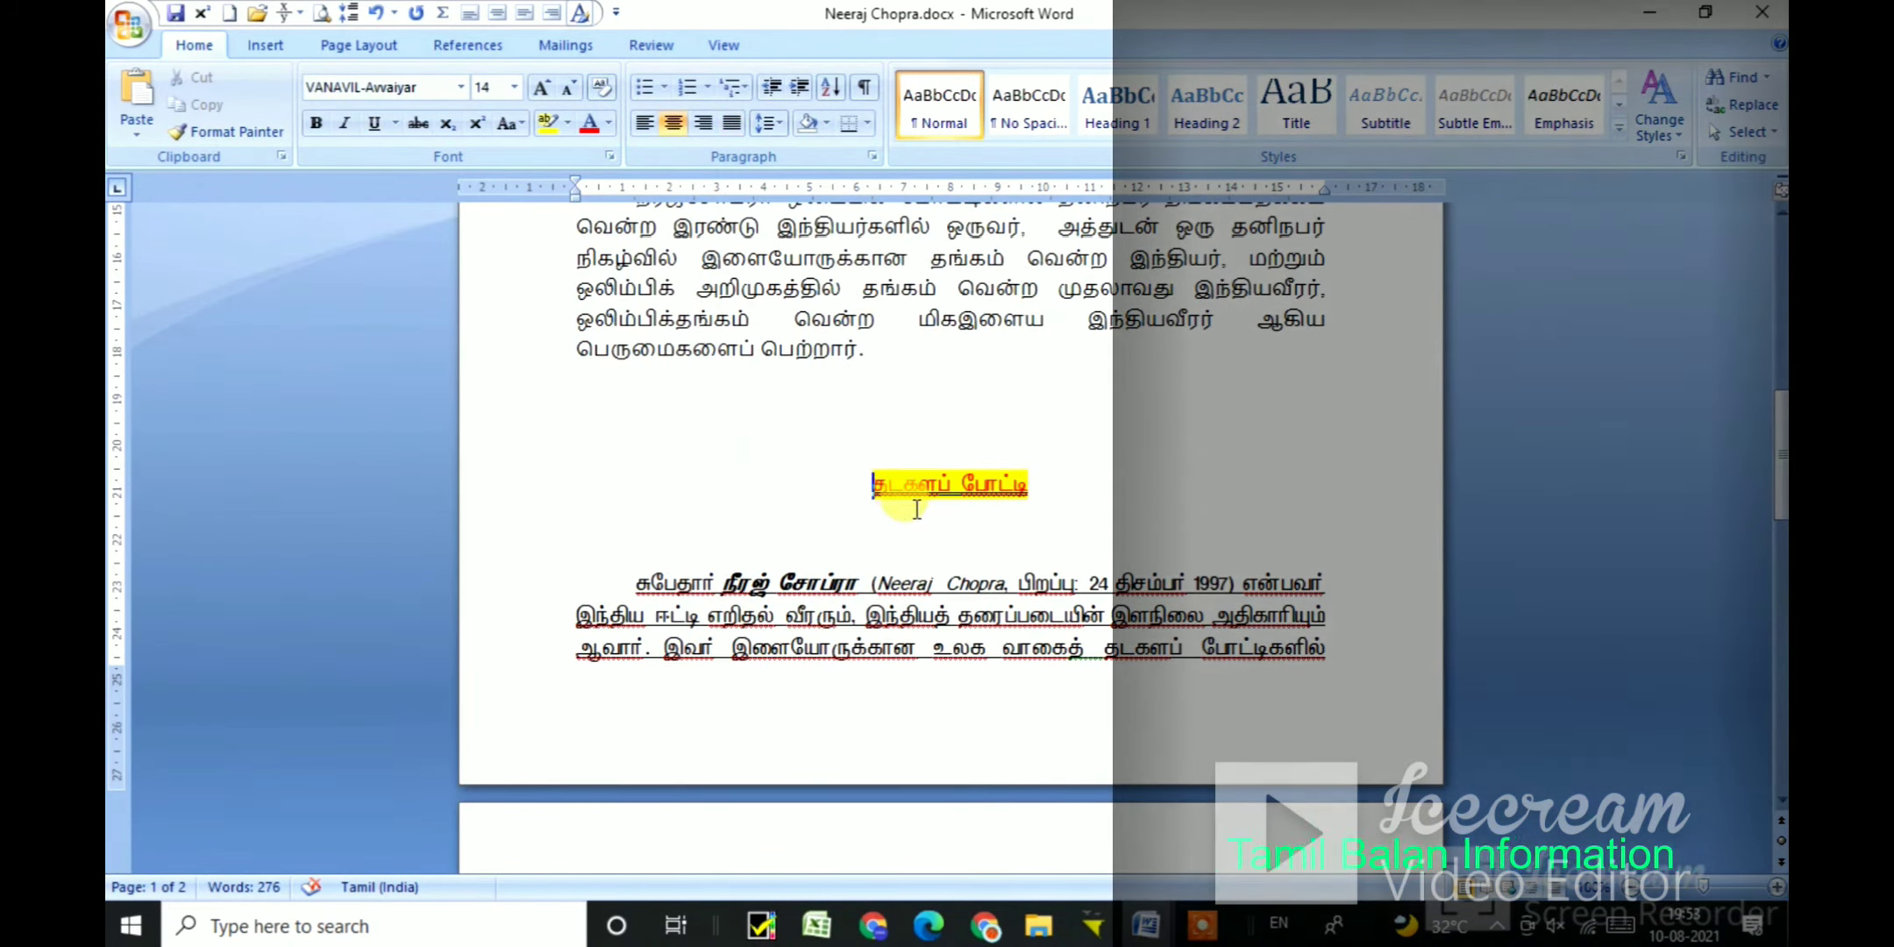
left_click(875, 596)
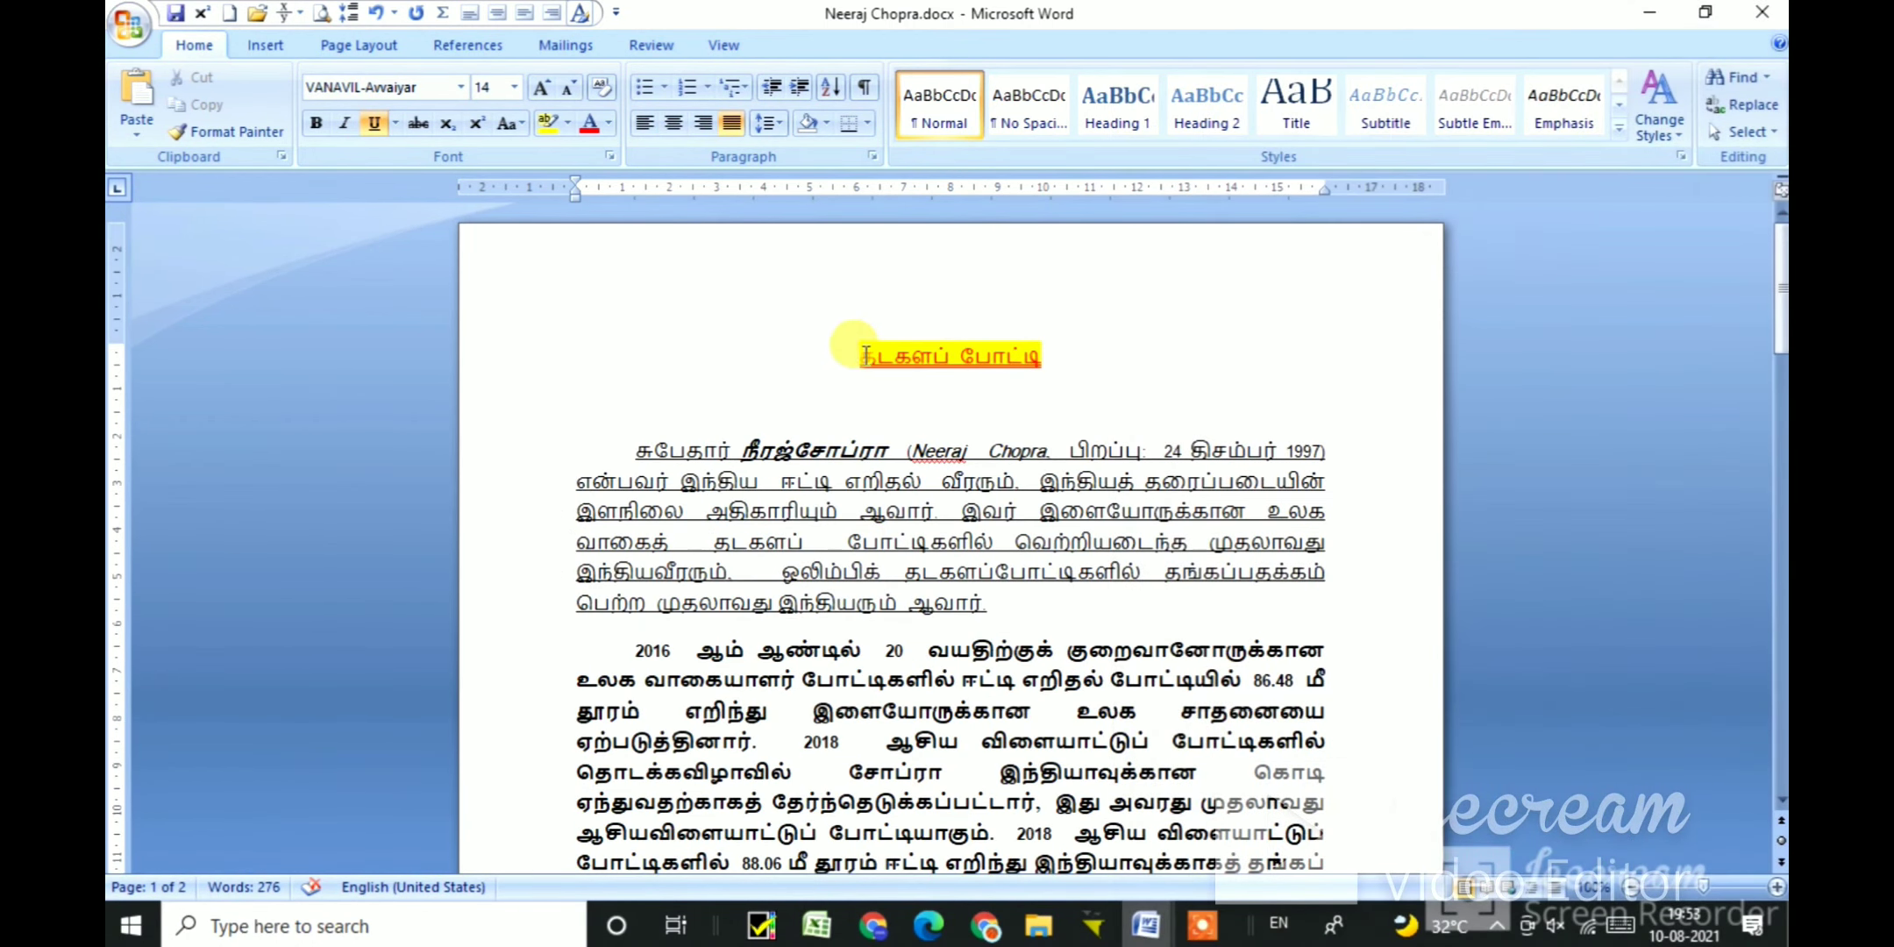
left_click(864, 355)
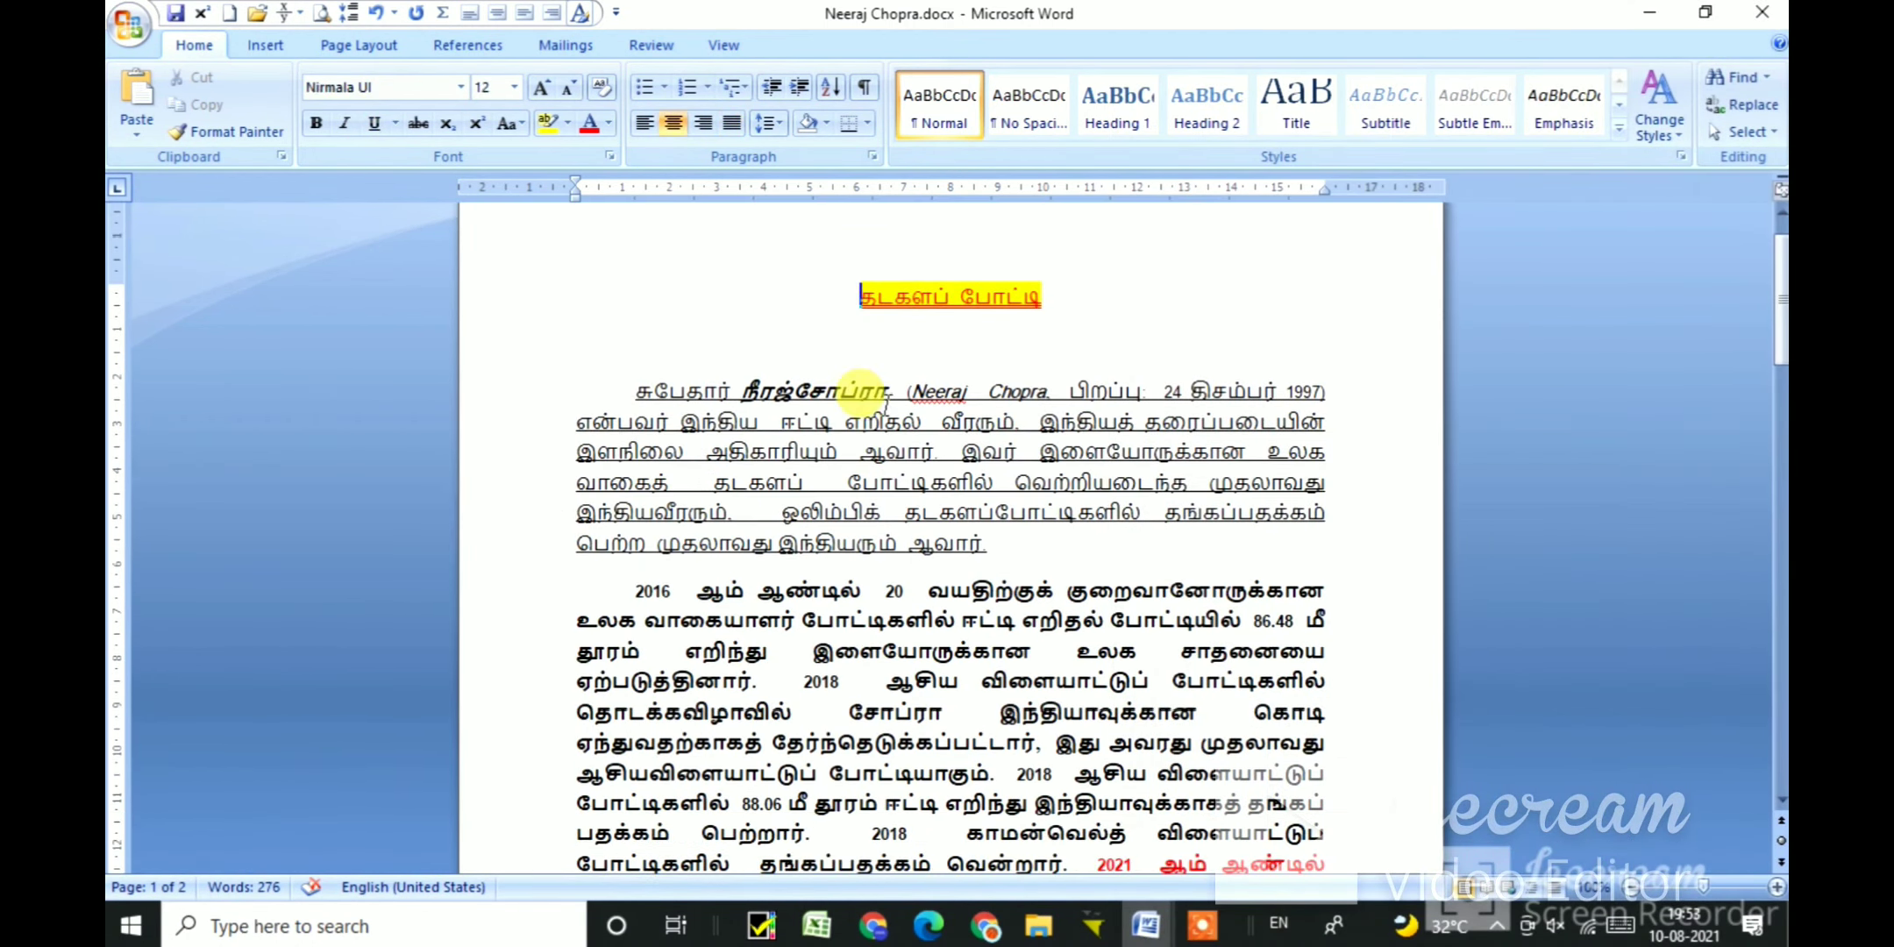
Step: Apply TAU-Marutham to the pasted Unicode title and paragraphs, then minimize Word
left_click_drag(862, 296, 918, 896)
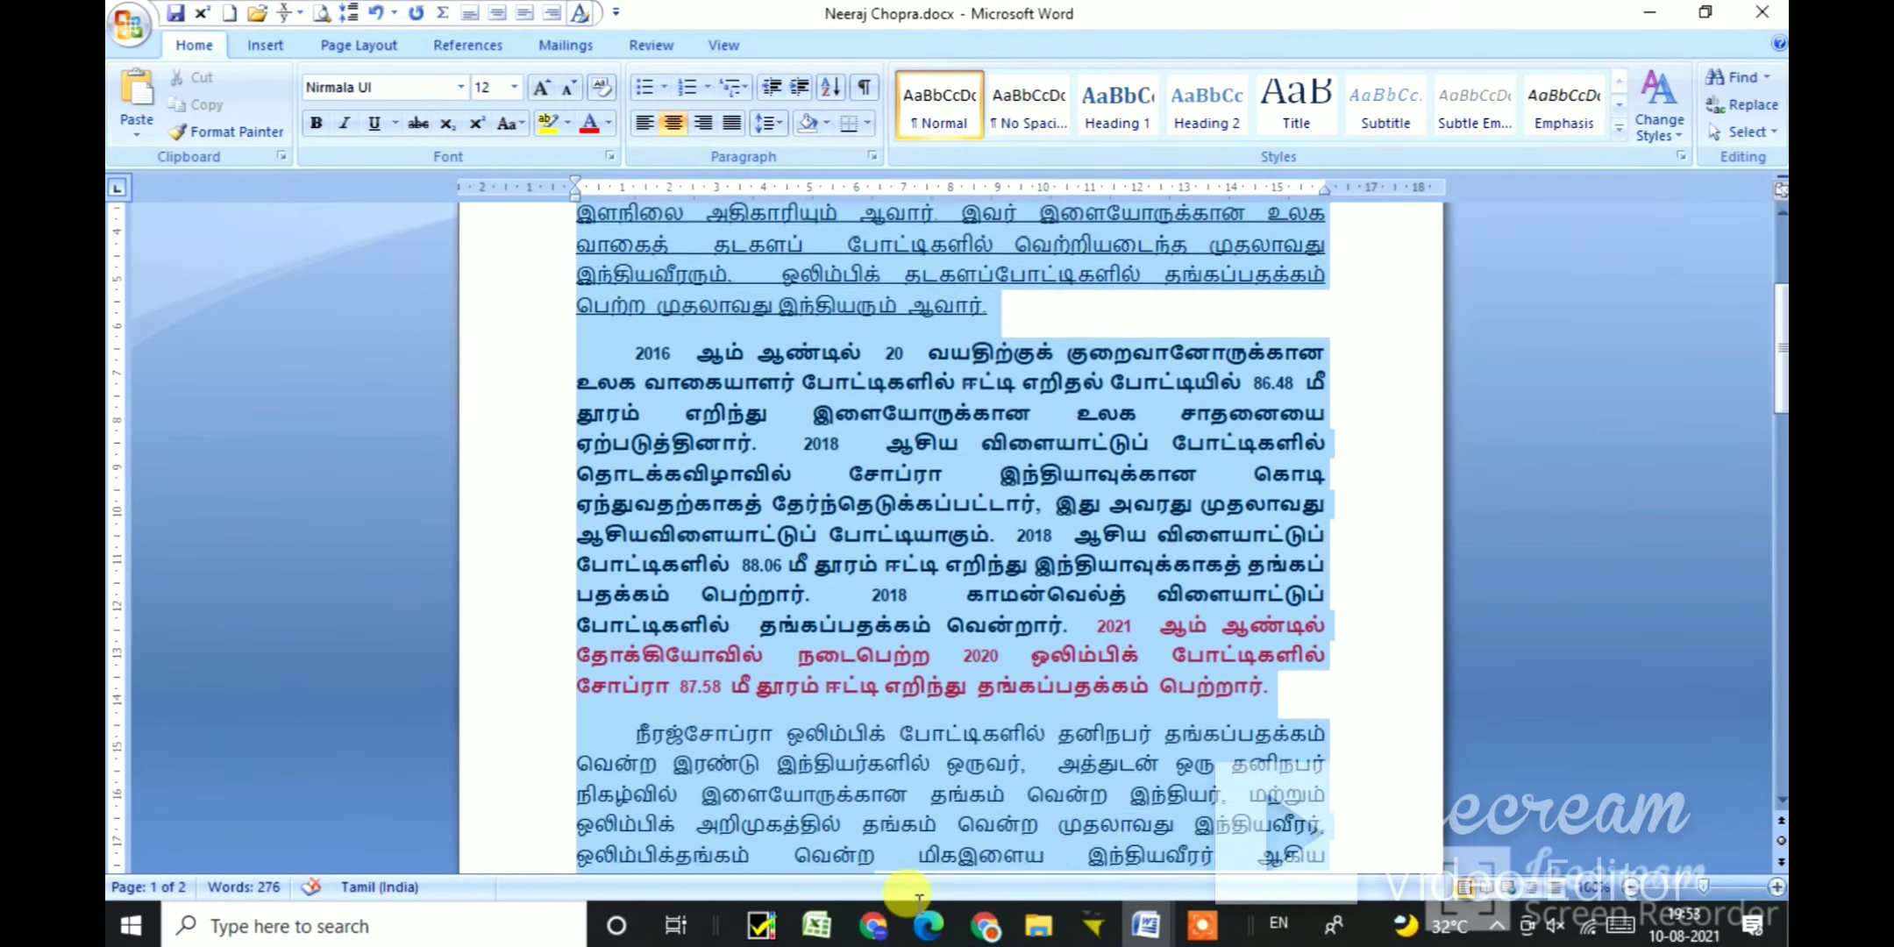
scroll(837, 701, "up", 3)
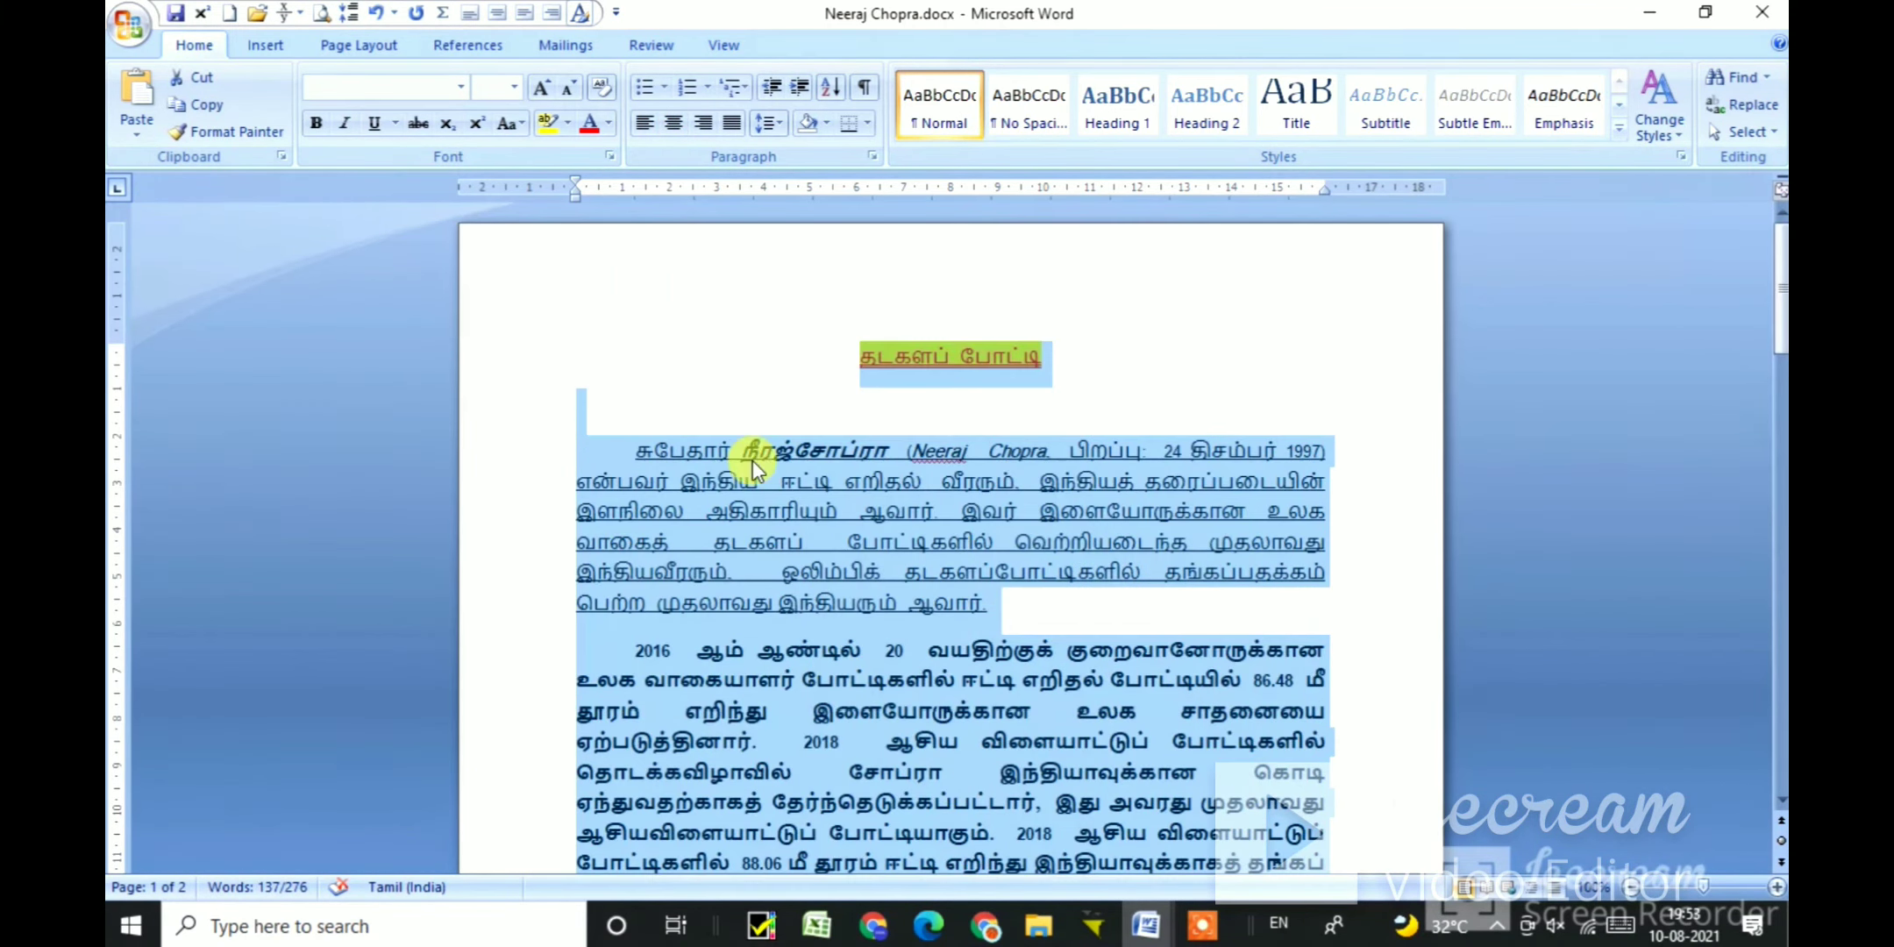
left_click(463, 87)
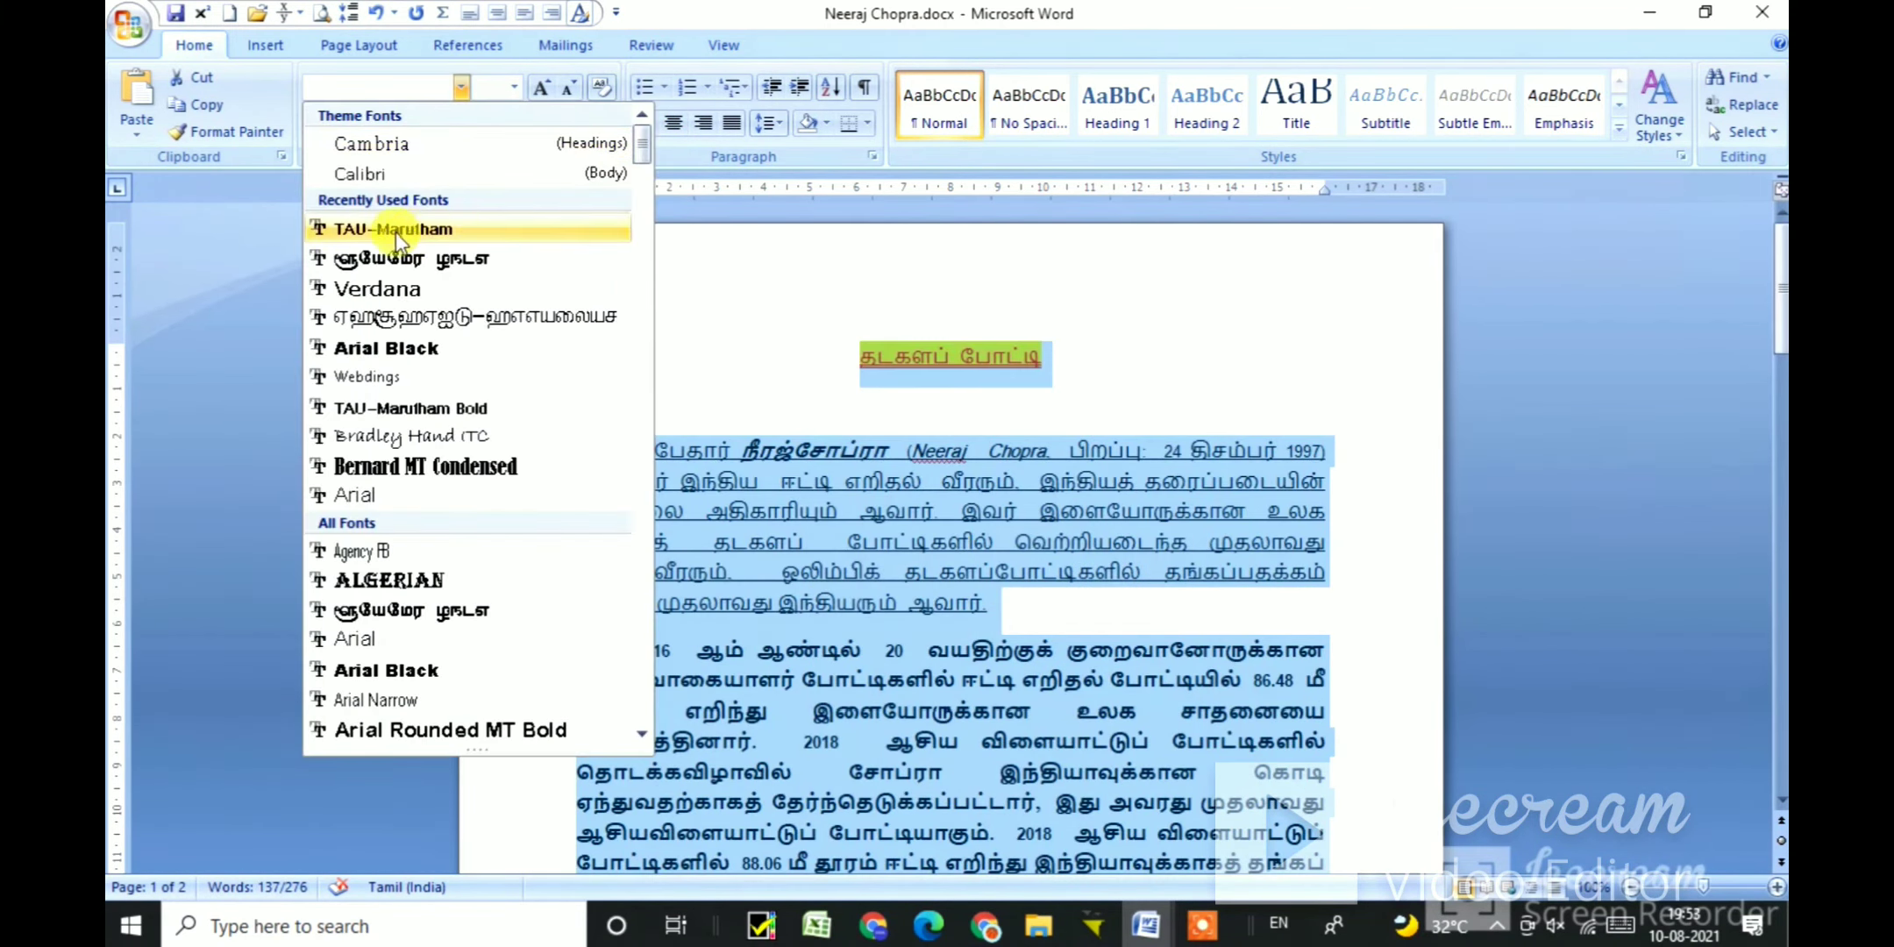
left_click(429, 230)
left_click(840, 538)
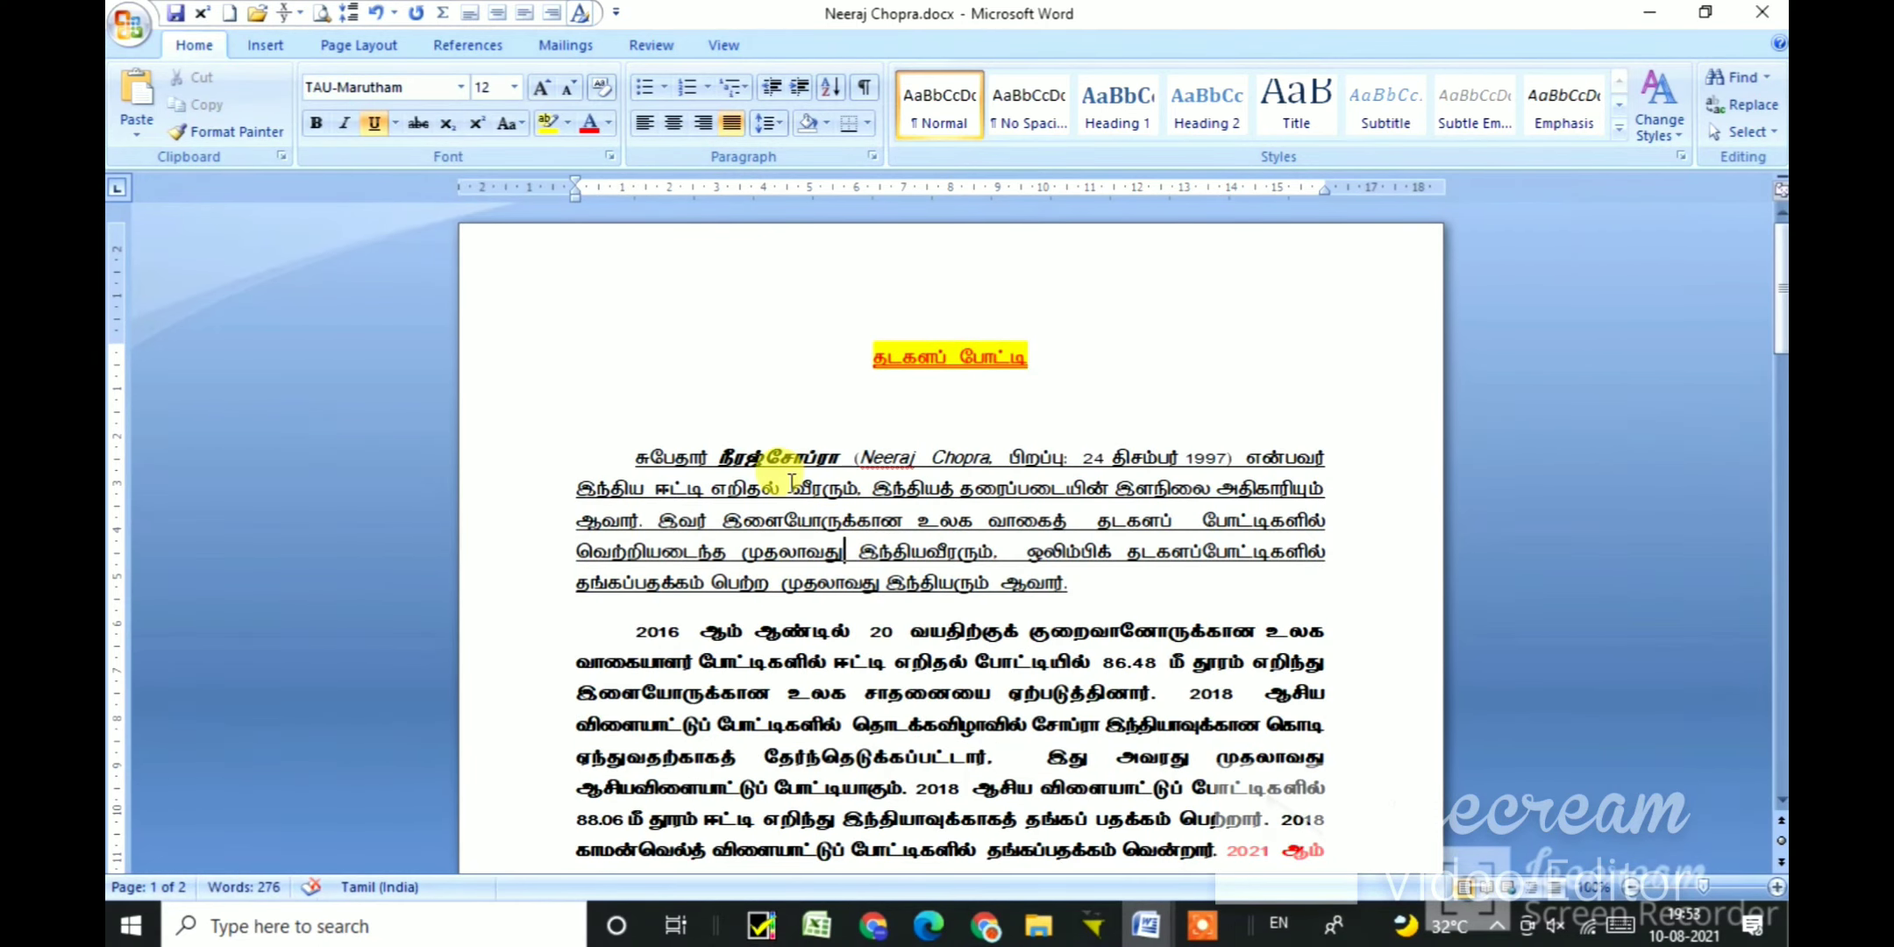
scroll(864, 367, "down", 4)
scroll(881, 377, "down", 5)
scroll(899, 389, "down", 2)
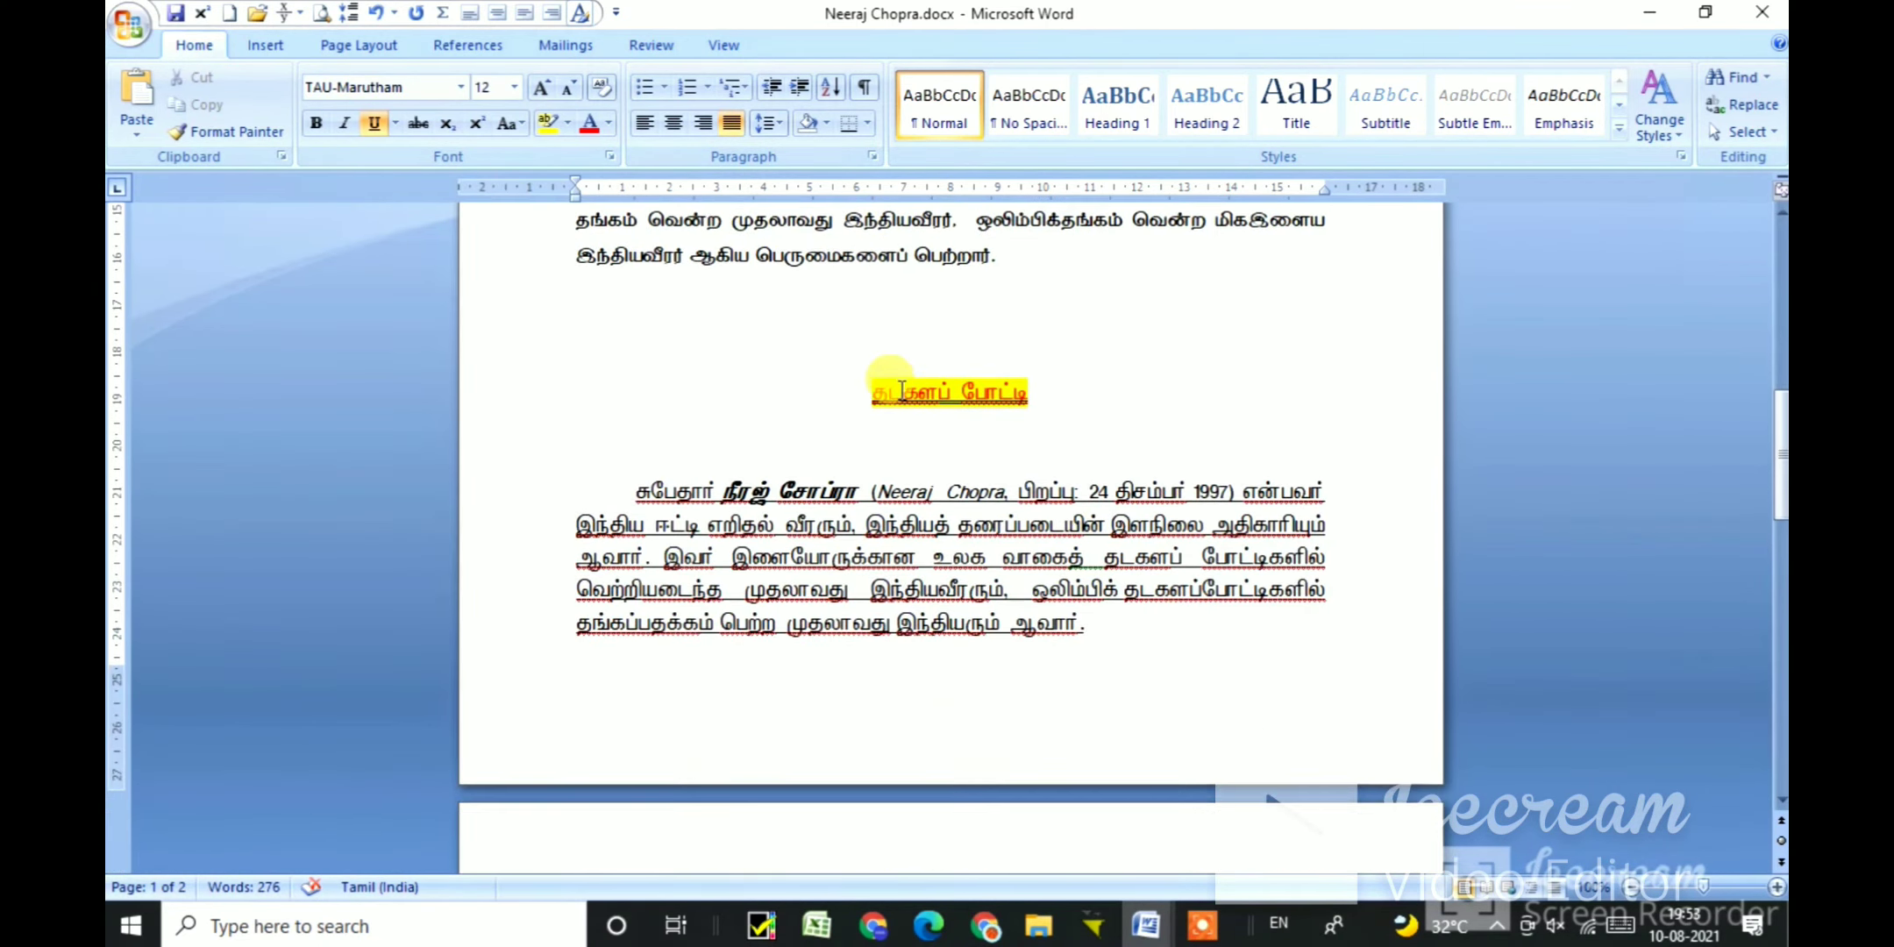
left_click(1655, 16)
Step: Maximize the converter, clear both text boxes, and return to the Folder Converter page
left_click(1648, 14)
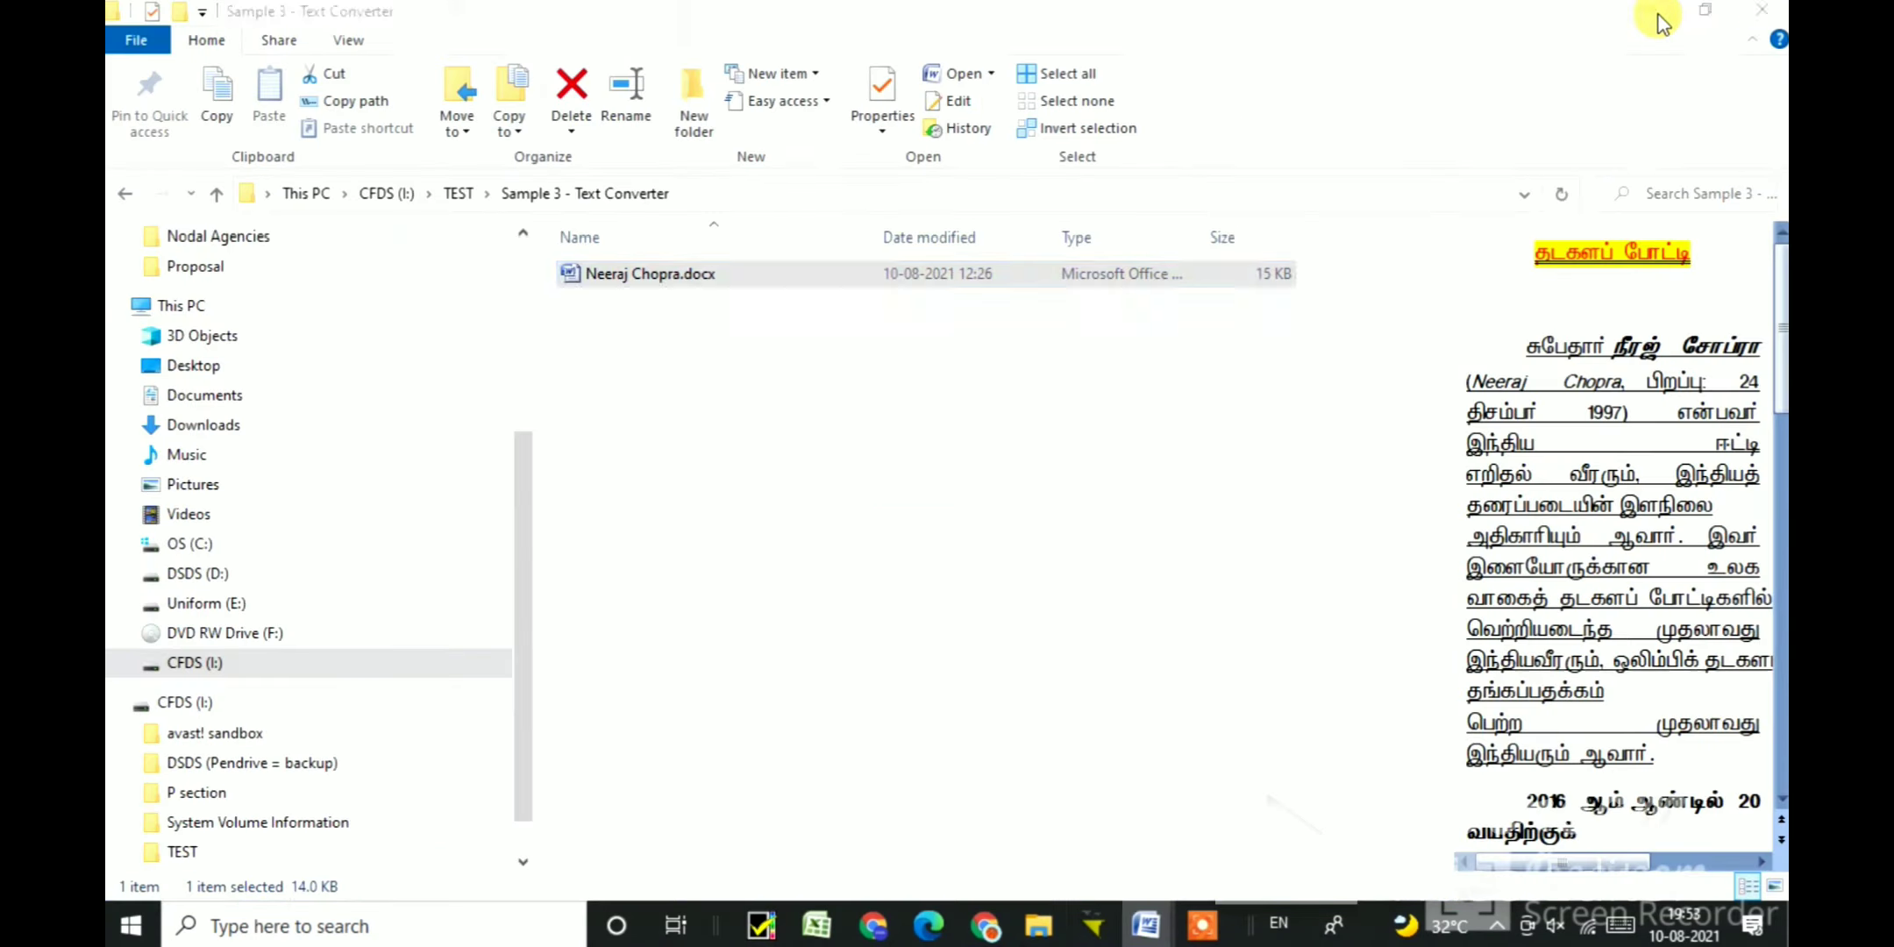
left_click(1652, 13)
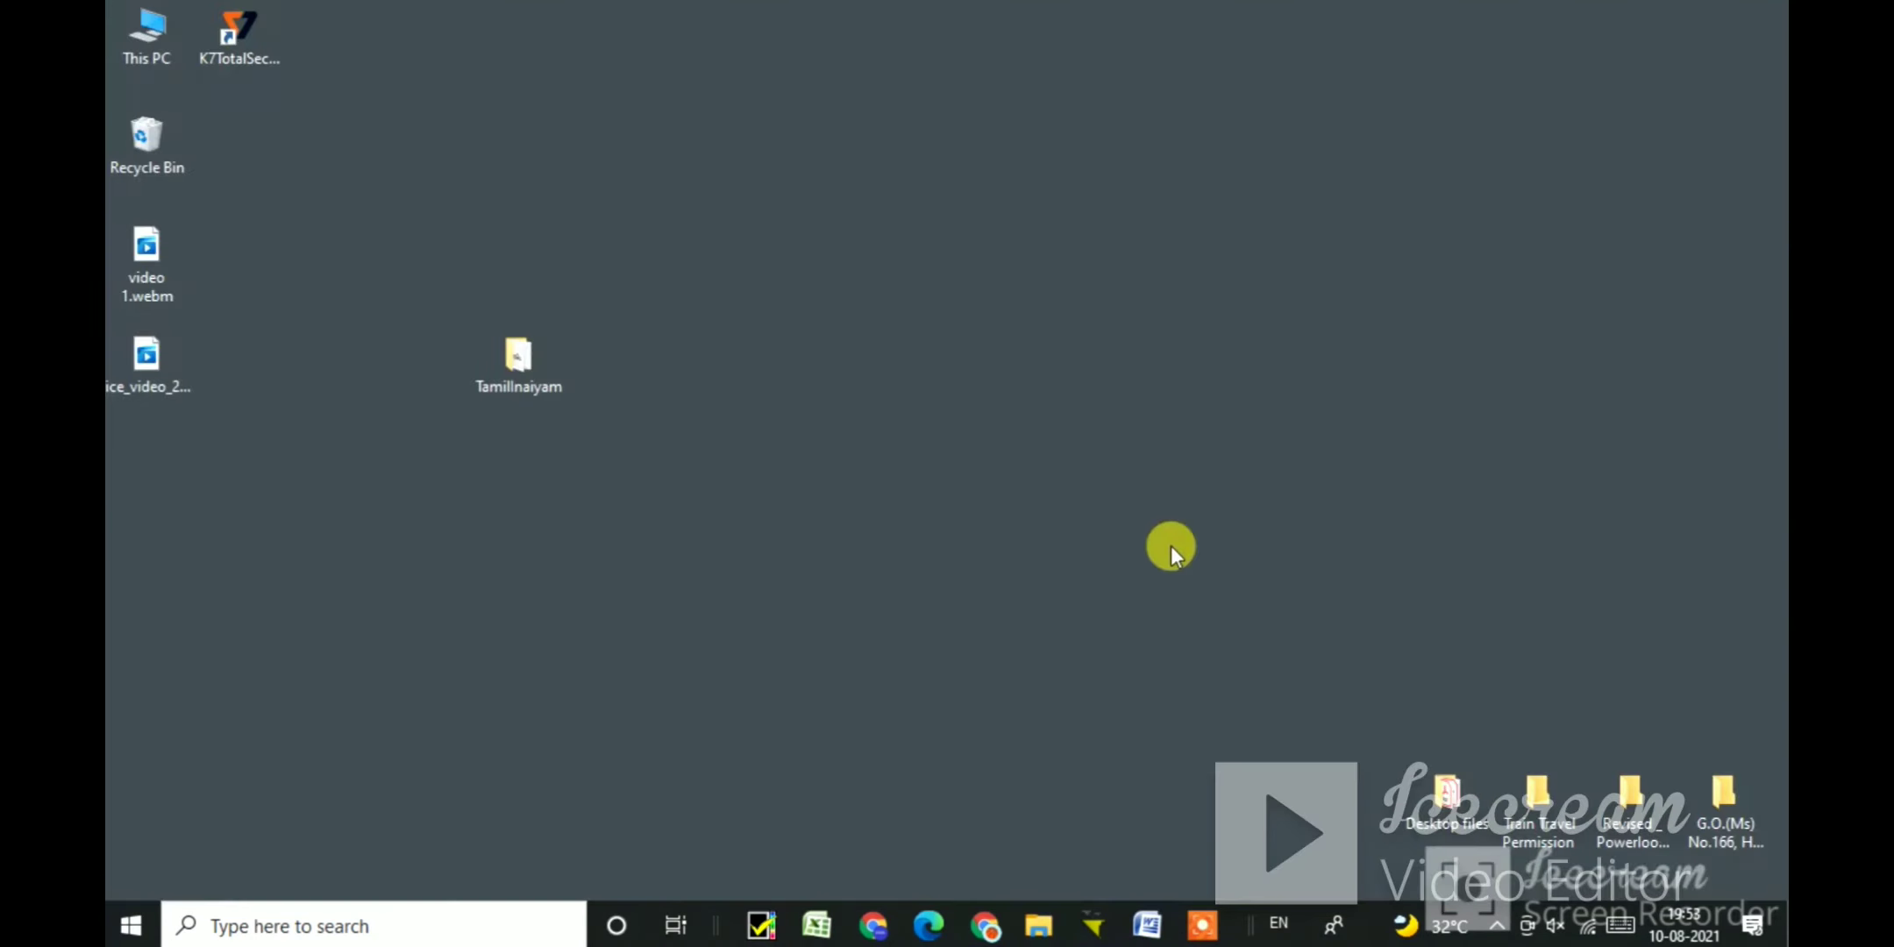
left_click(1107, 926)
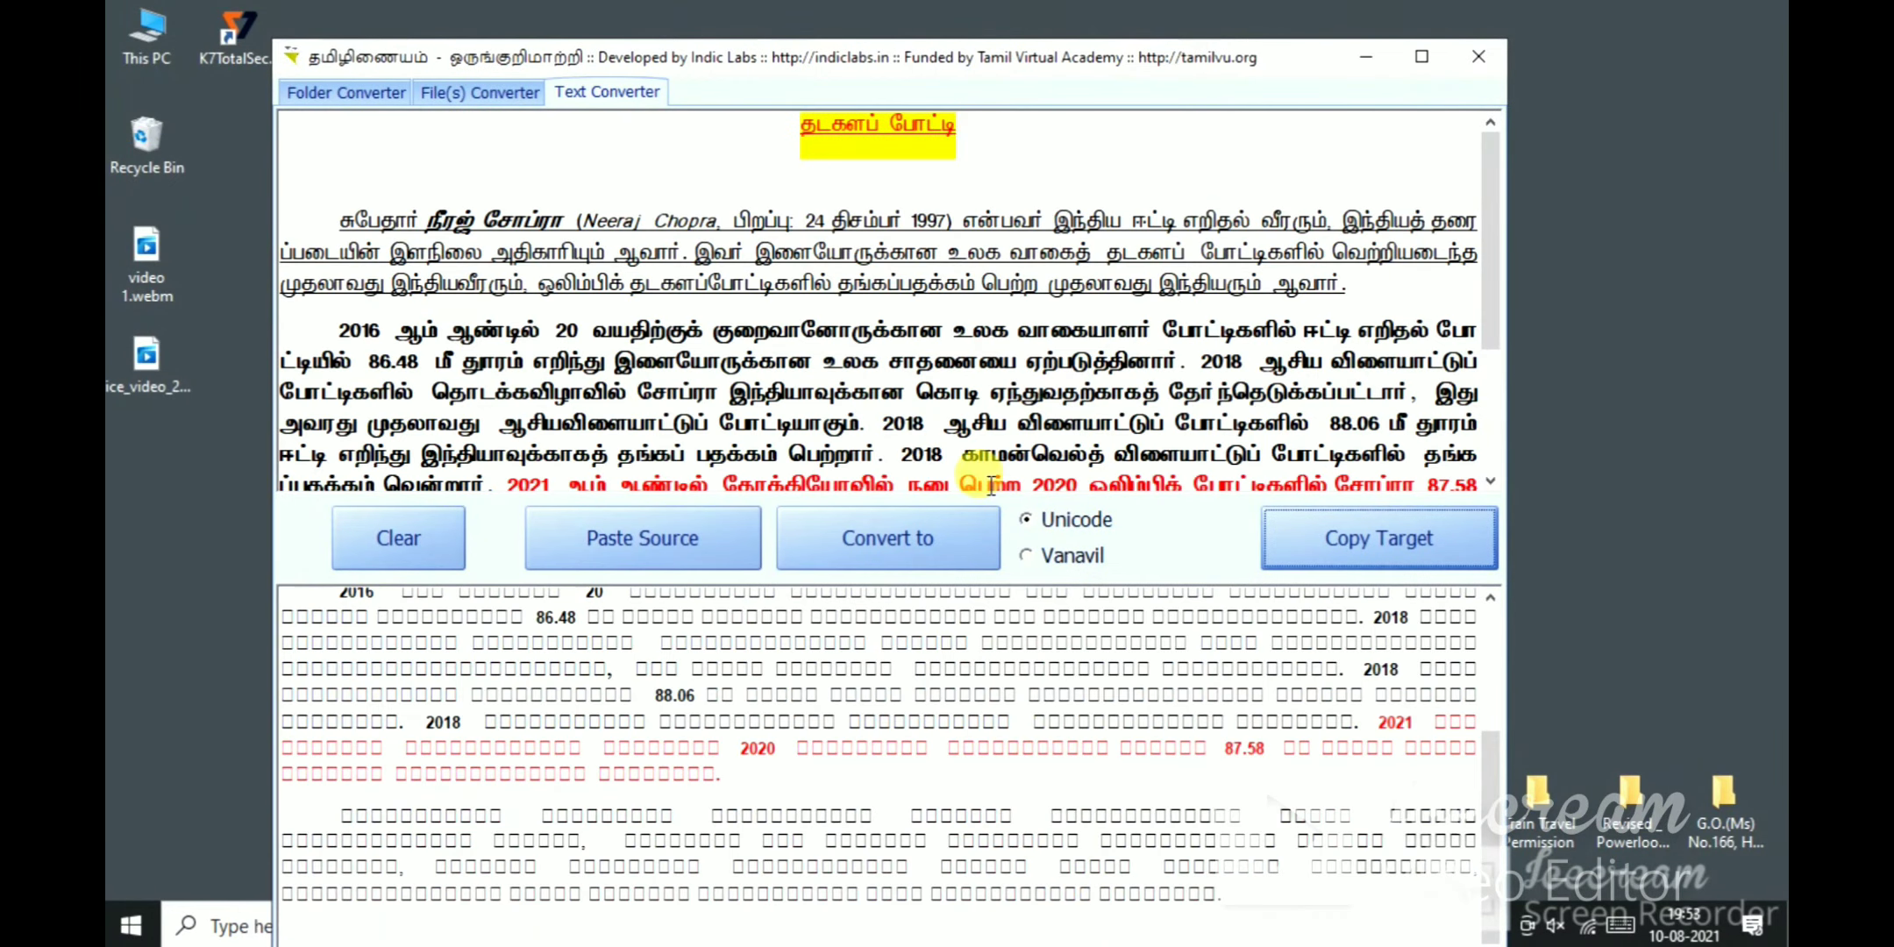
left_click(1420, 57)
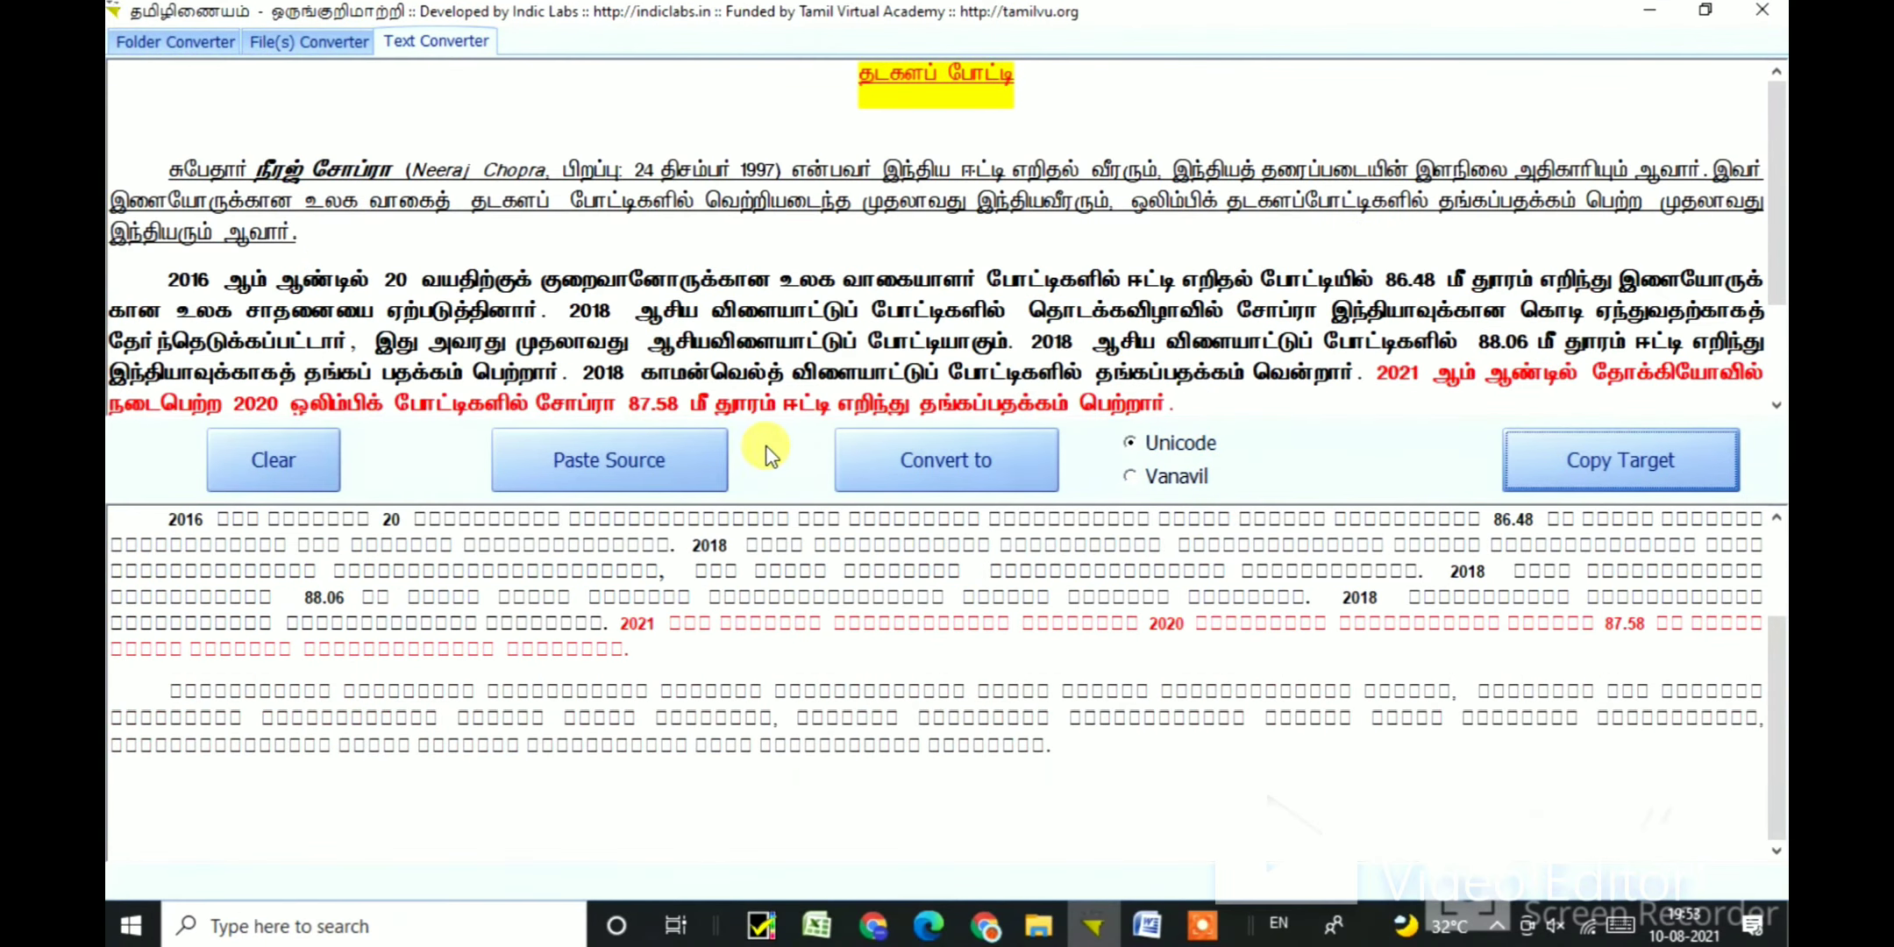
left_click(286, 471)
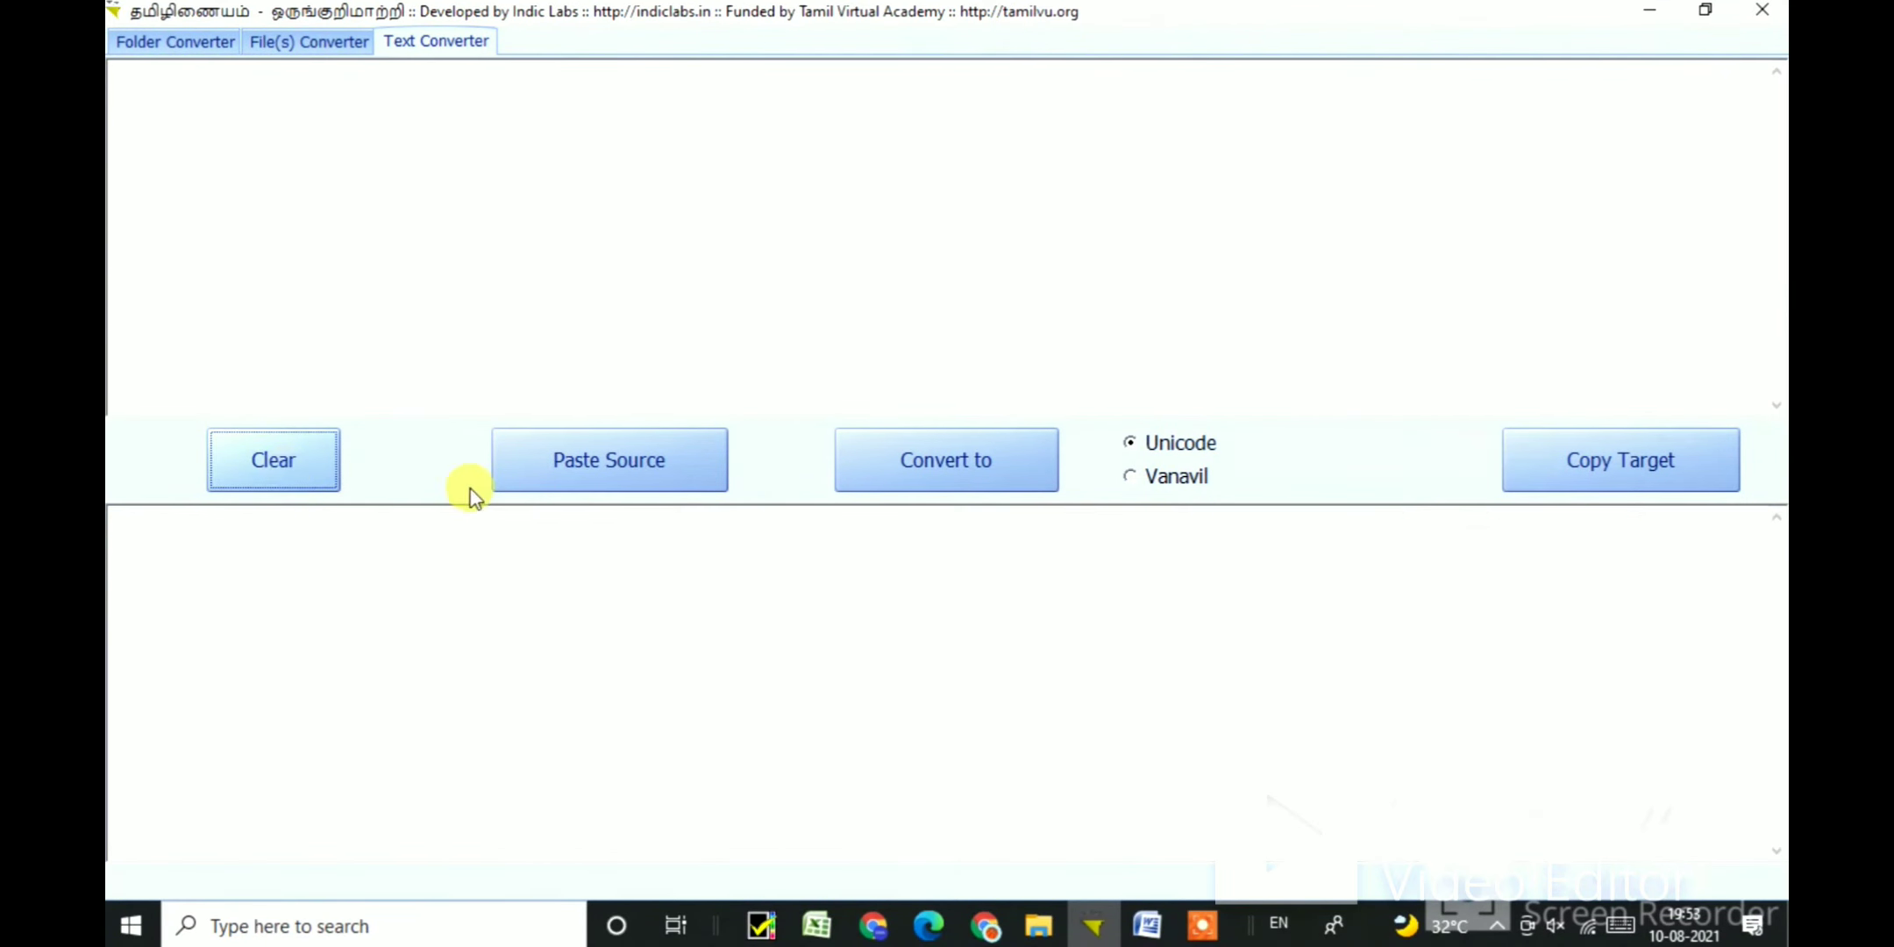
left_click(361, 41)
left_click(218, 67)
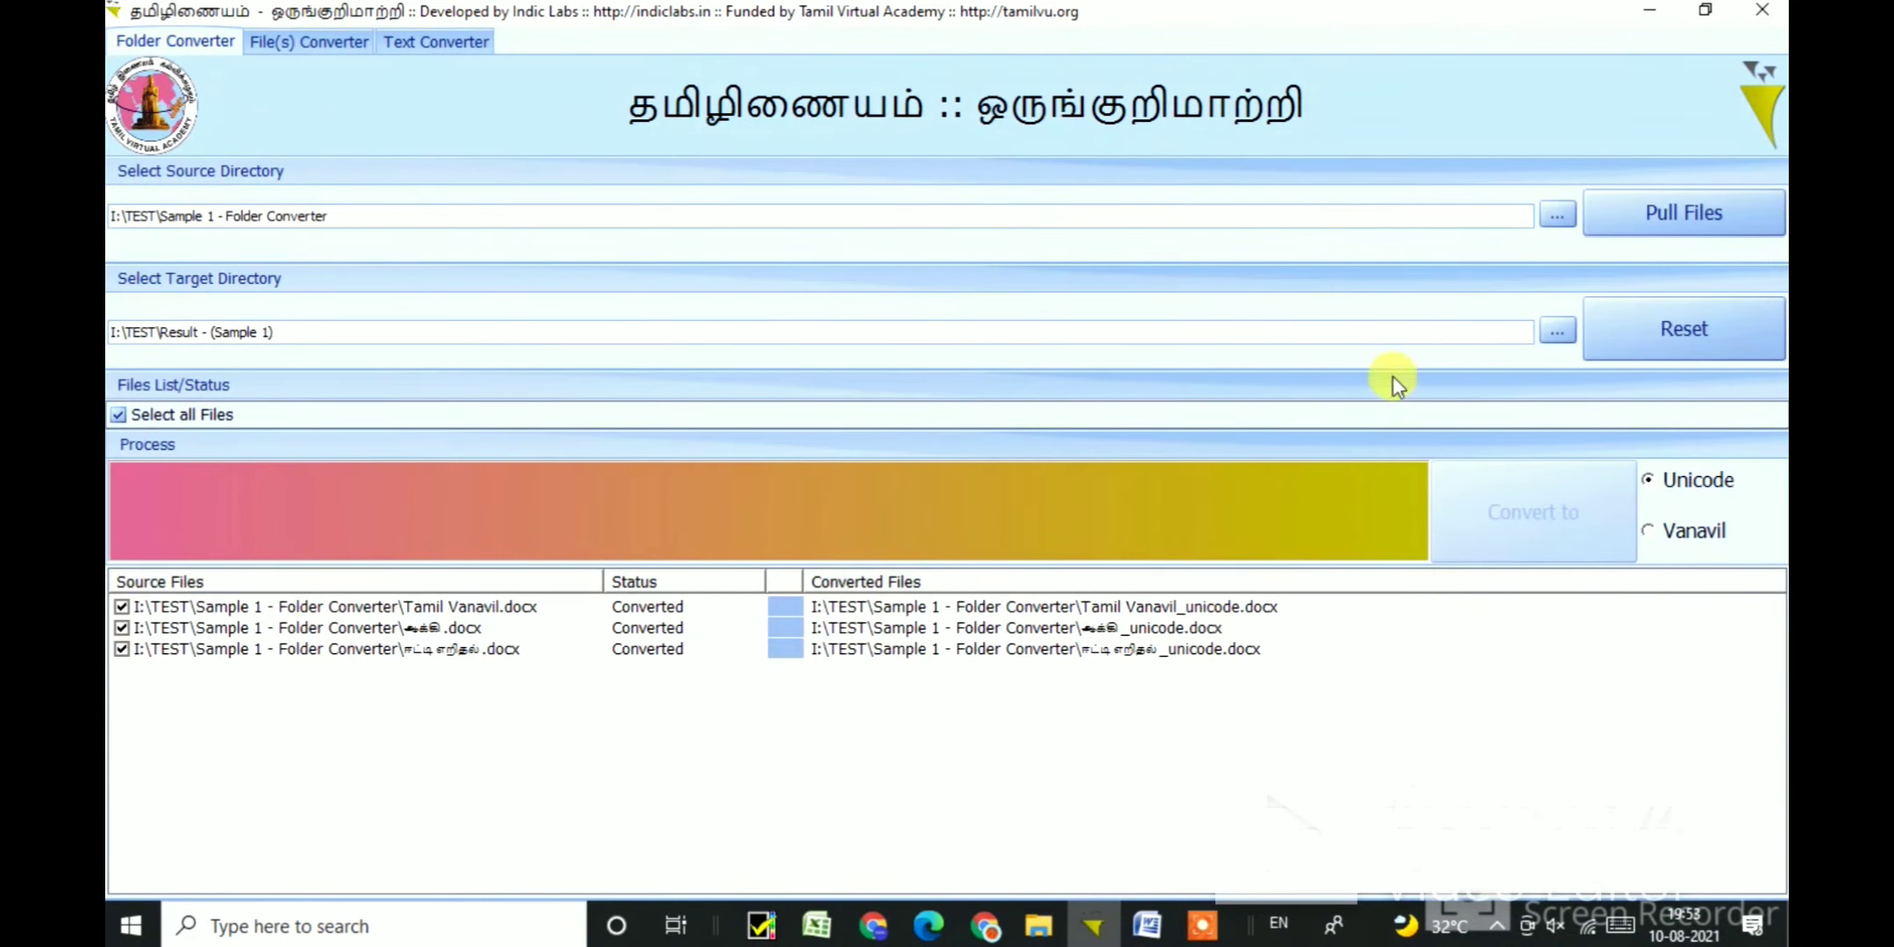